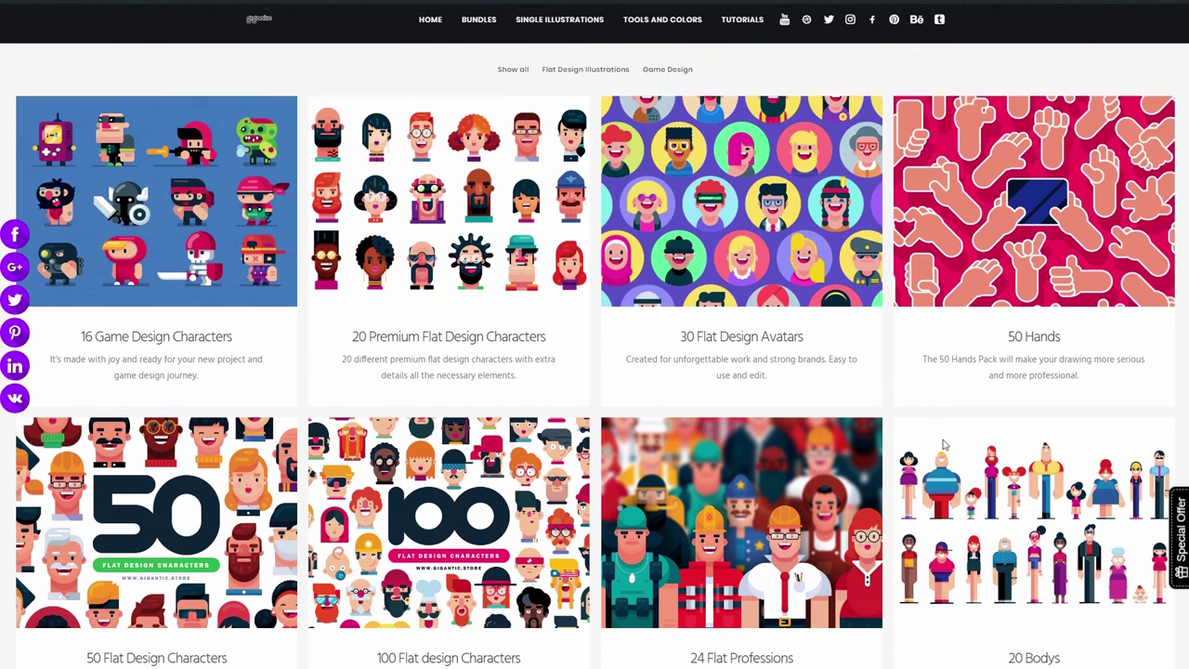
Step: Open the 30 Flat Design Avatars product page and examine its preview characters
scroll(943, 444, up, 1)
click(830, 316)
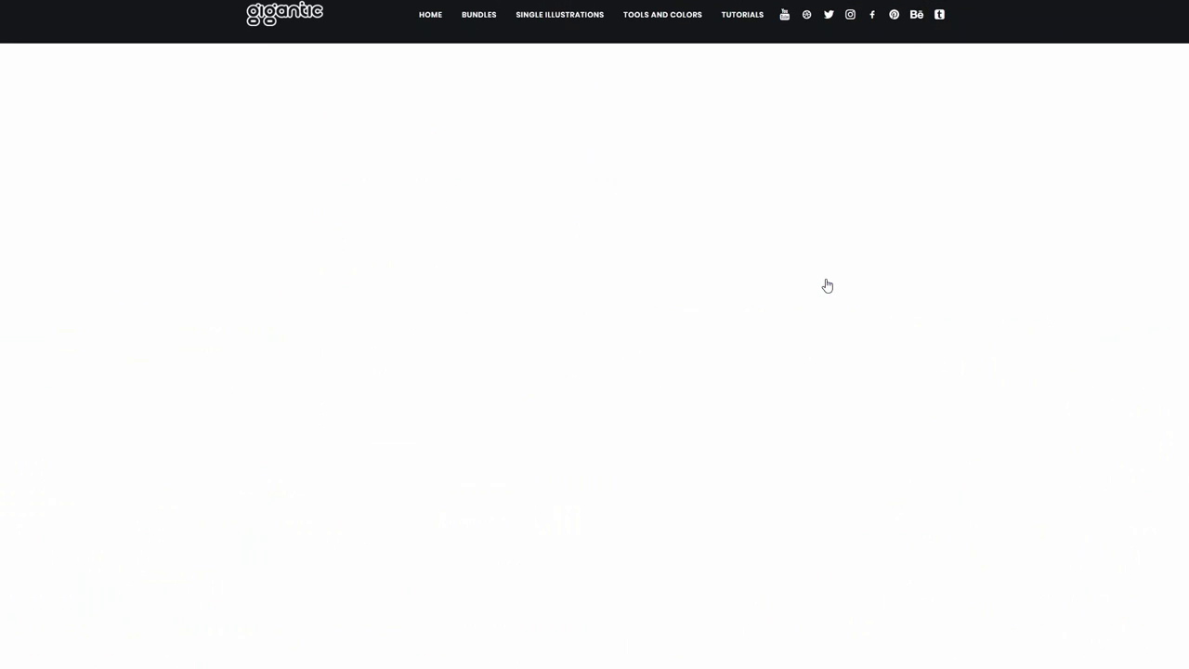
scroll(1005, 269, down, 10)
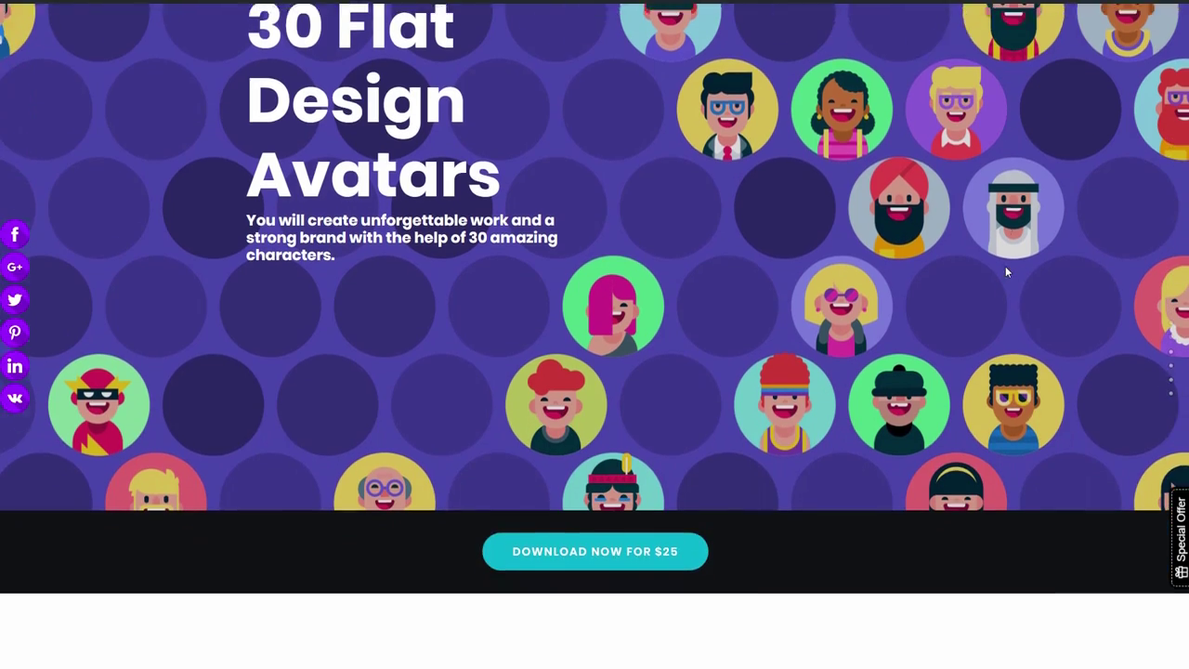
scroll(1003, 275, down, 2)
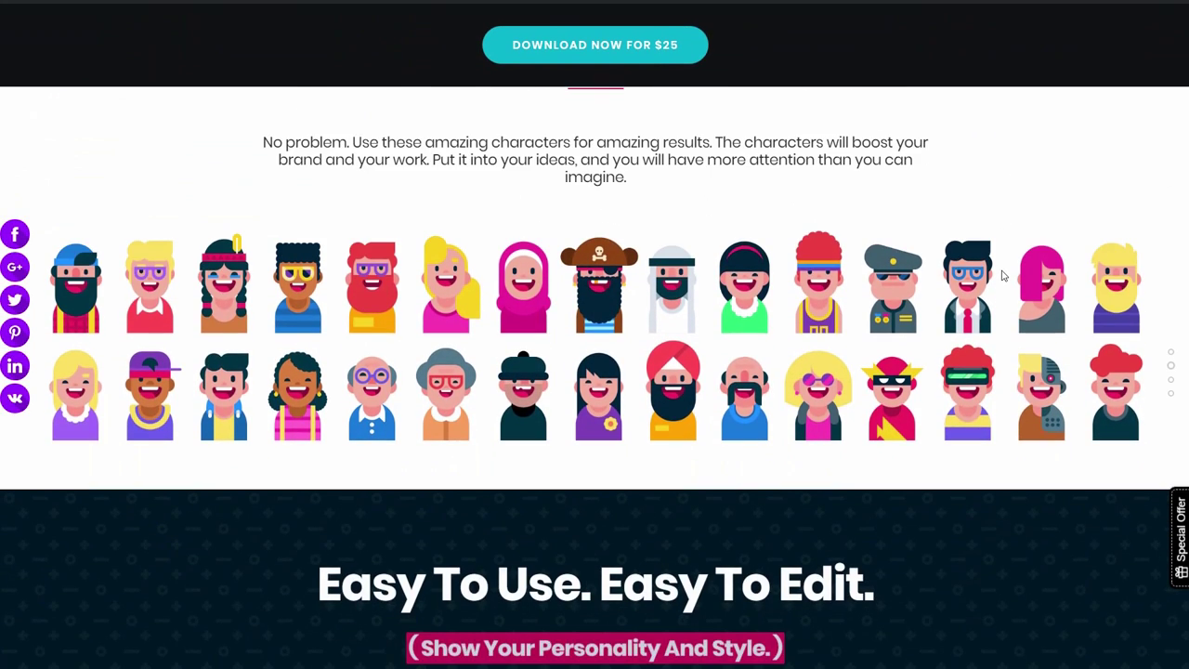
scroll(1003, 275, down, 1)
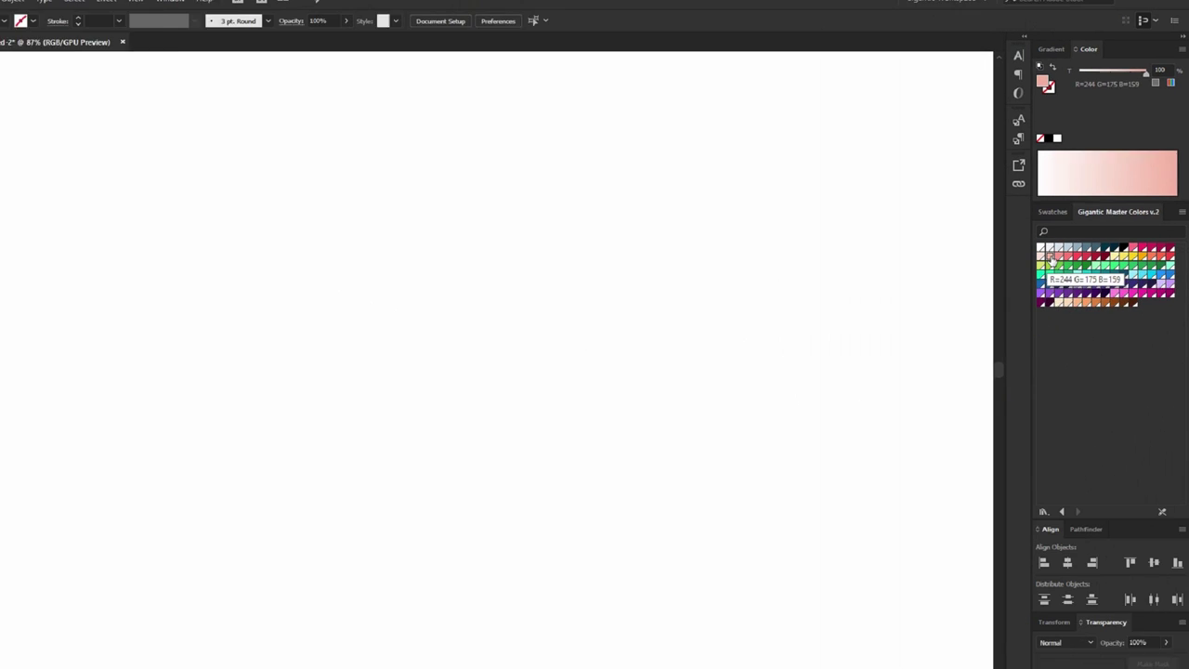
Step: In Adobe Illustrator, draw a pink rectangle of about 211 × 85 px and move it to the upper-left area of the canvas
key(m)
drag(384, 251, 551, 291)
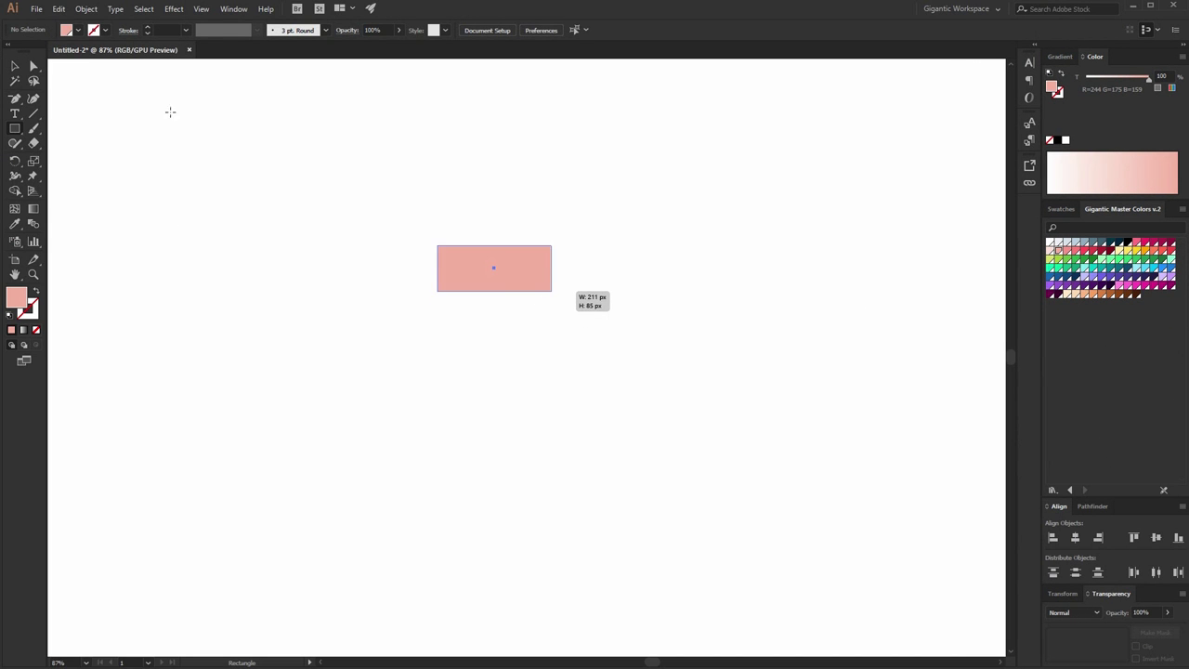
key(ctrl+minus)
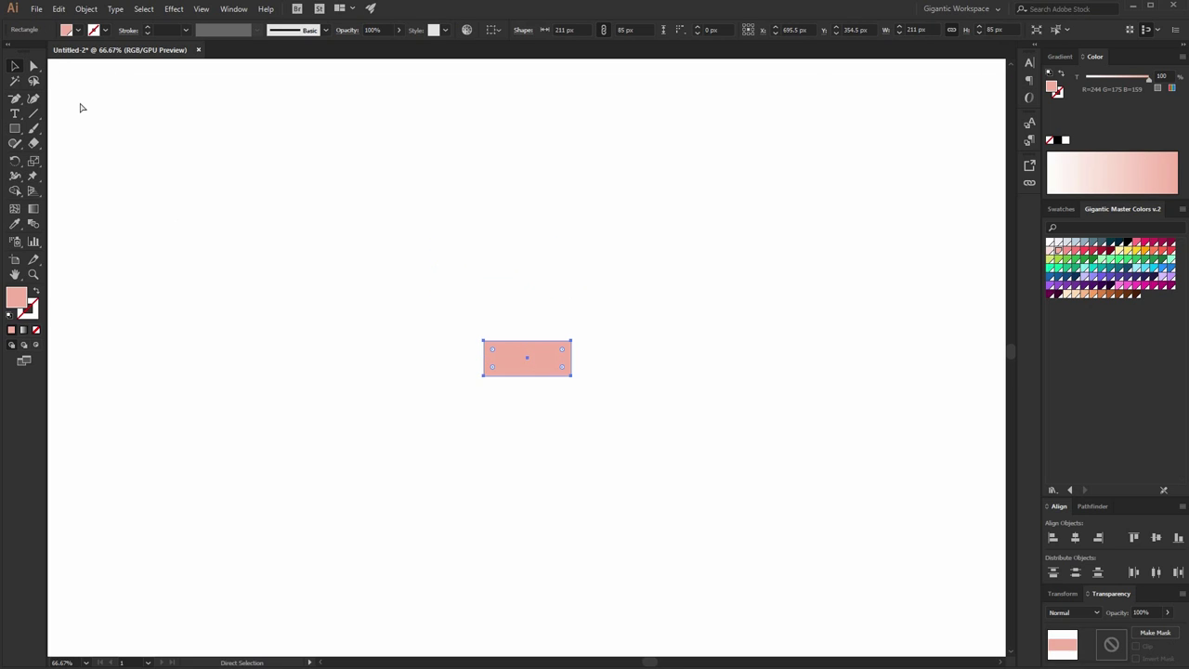
key(ctrl+plus)
key(ctrl+plus)
key(ctrl+plus)
scroll(368, 238, down, 2)
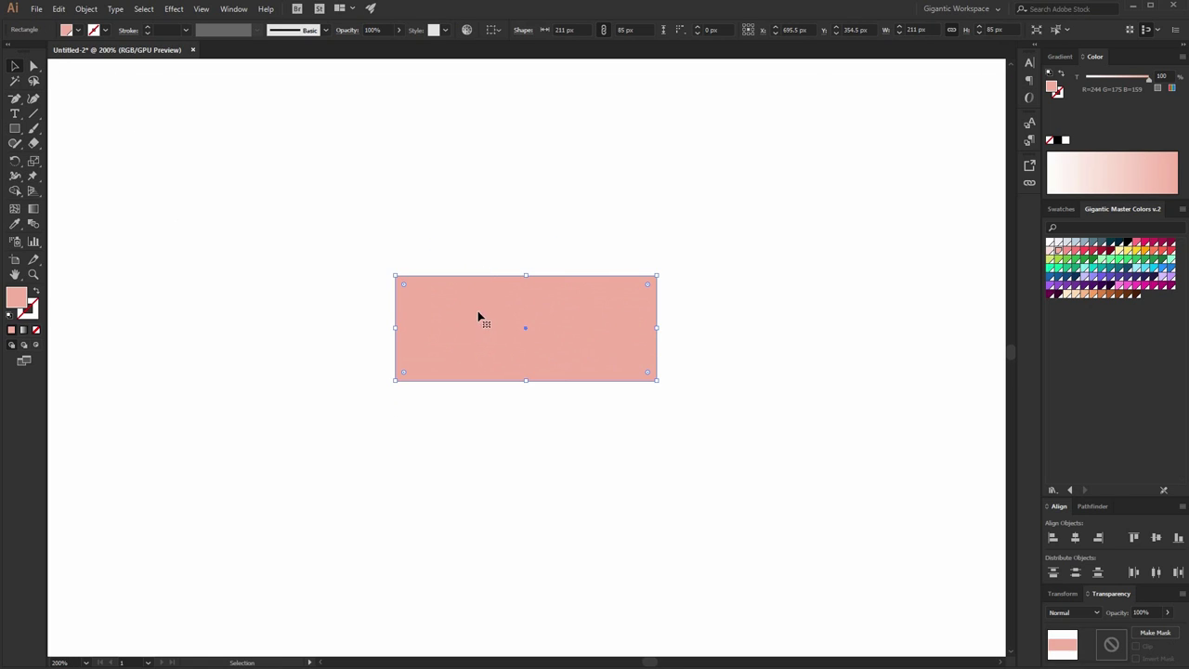
drag(485, 324, 335, 190)
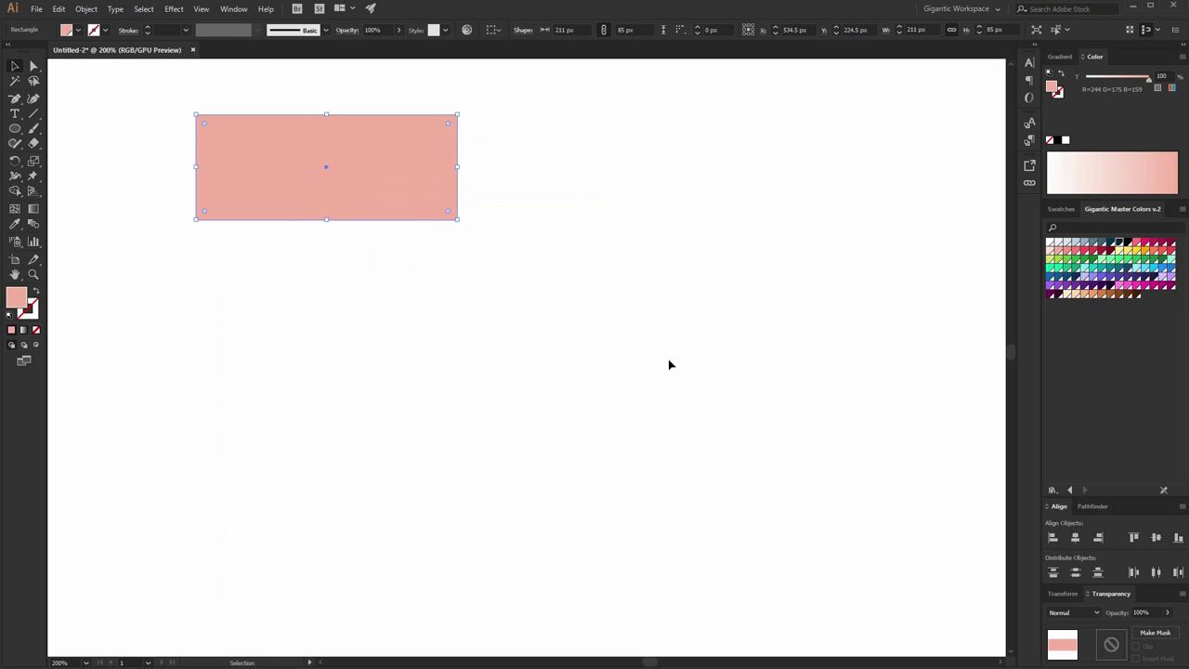
Step: Draw a circle of about 186 px below and to the right of the rectangle, filled with dark navy (R=0 G=36 B=57)
key(l)
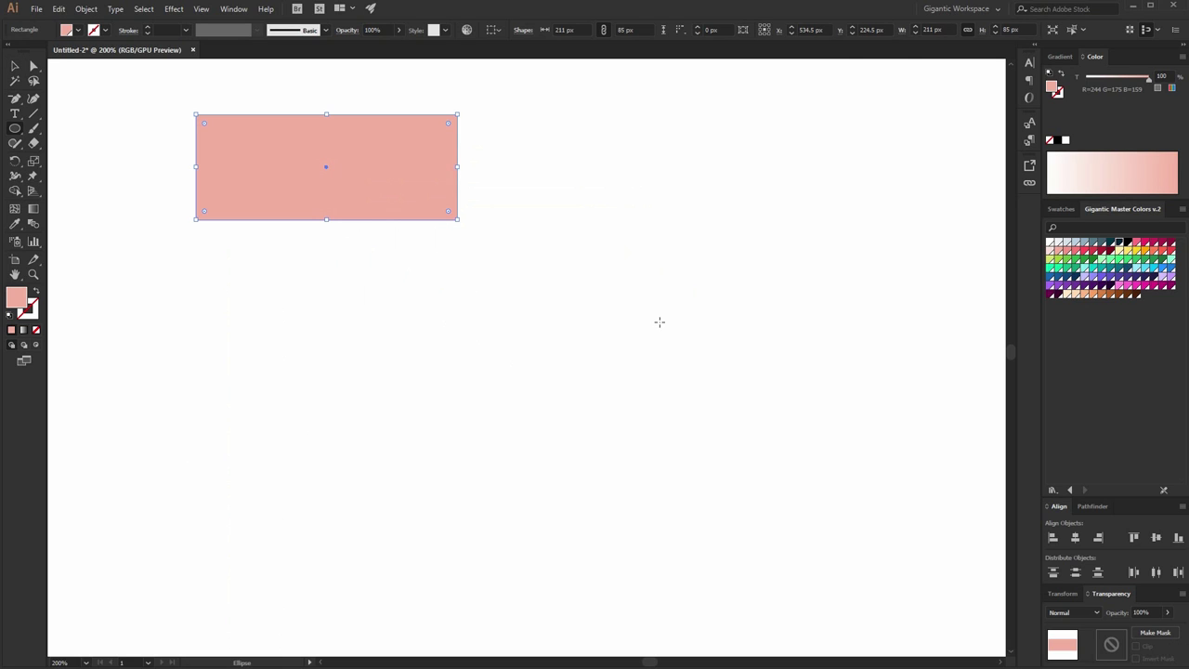
drag(610, 267, 767, 498)
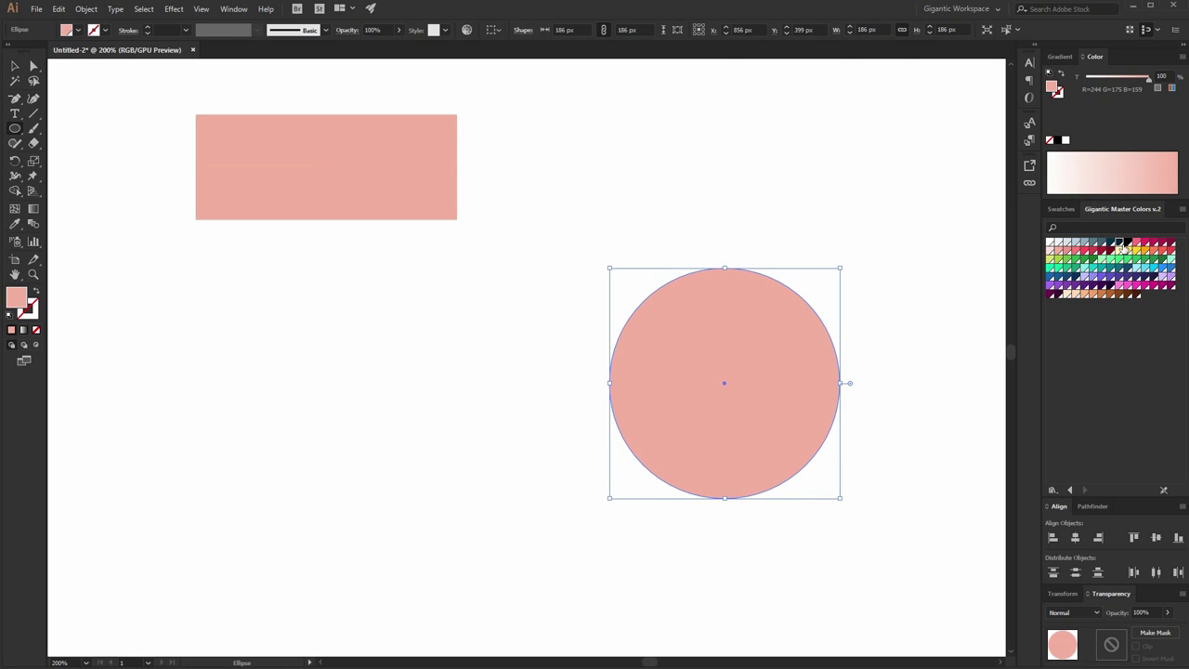
click(1120, 245)
click(16, 67)
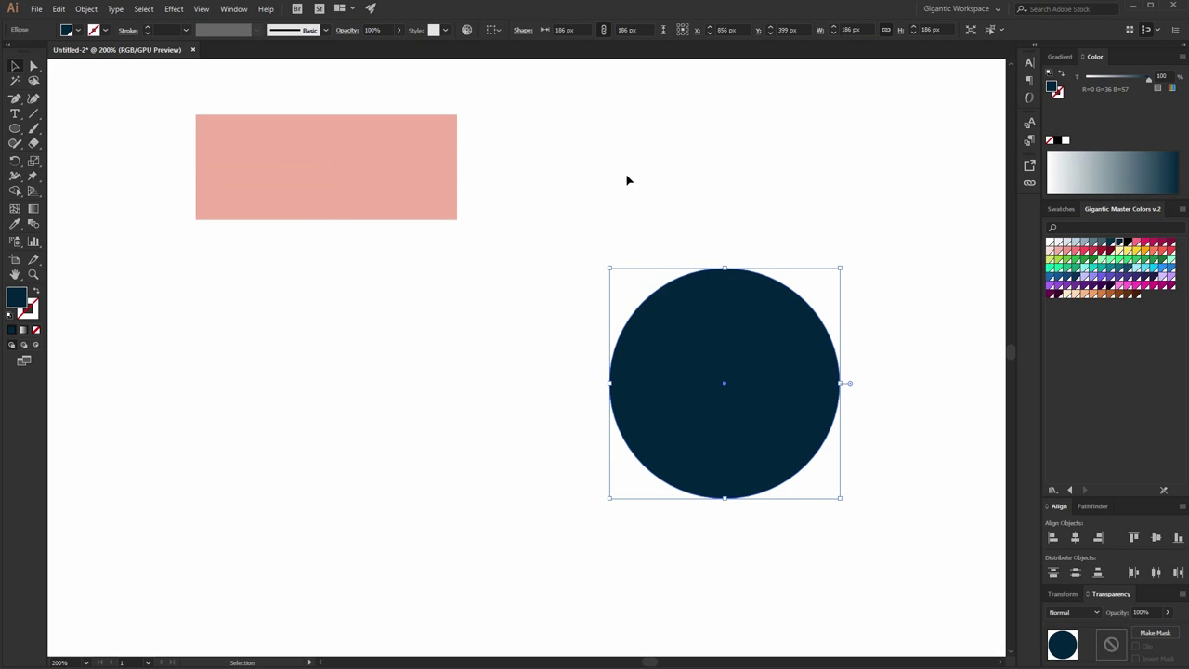
Step: Create a 42 px circle on the large circle's top edge and copy it rotated 15° about the large circle's centre
drag(841, 270, 740, 271)
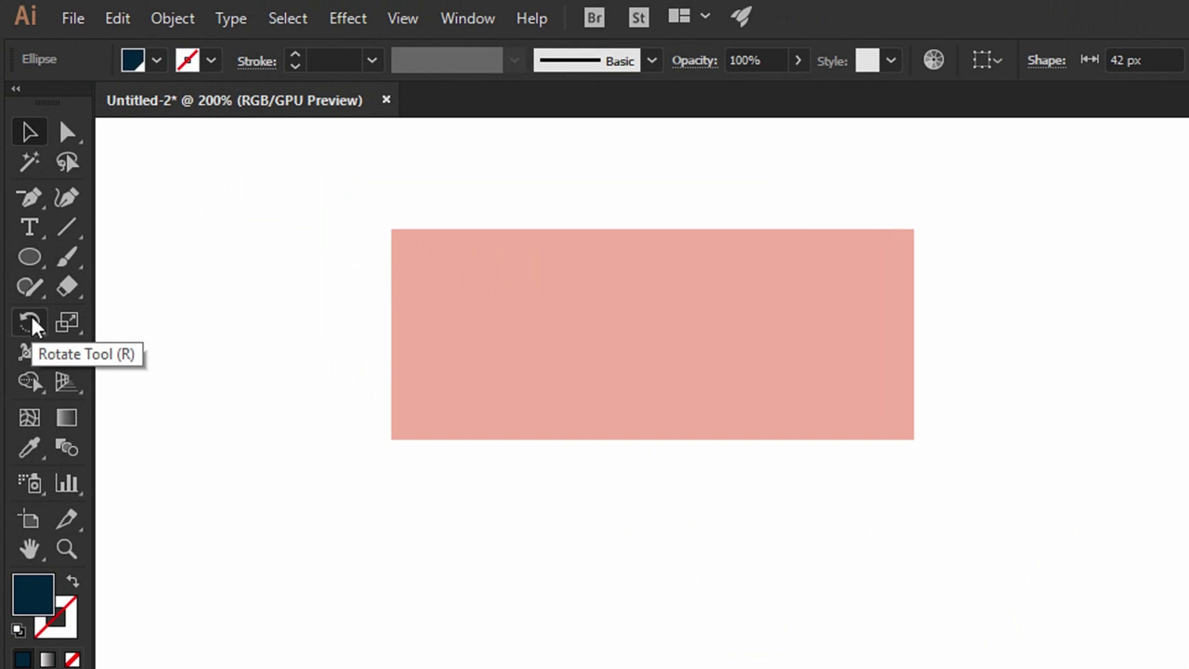
click(16, 161)
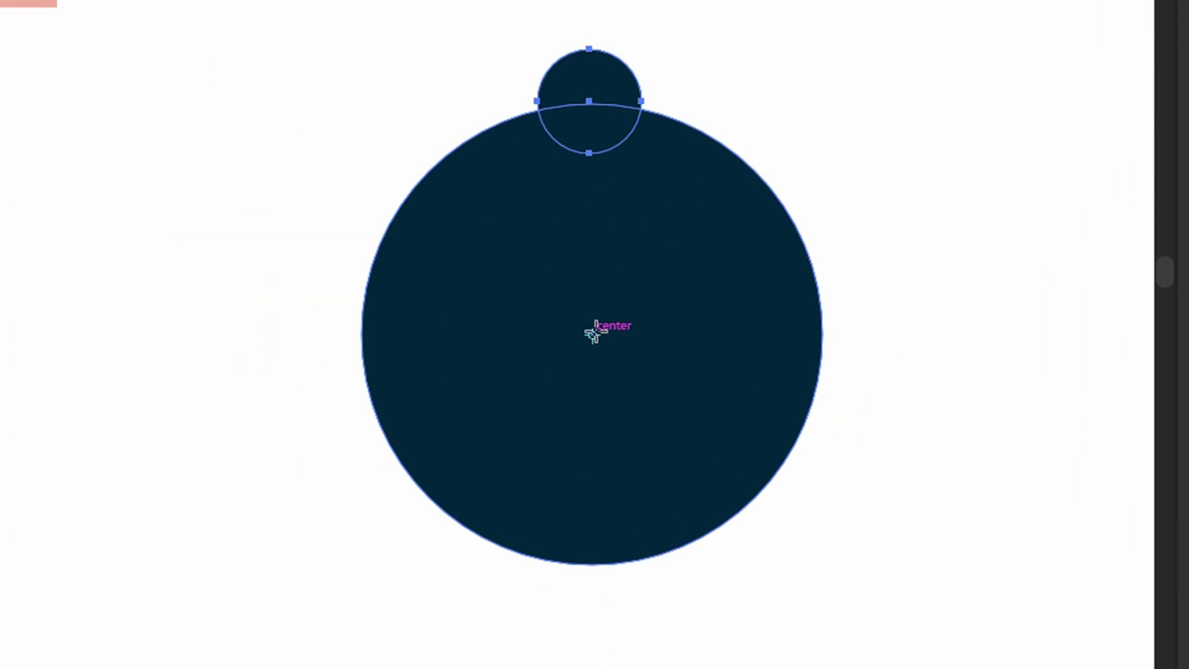
alt+click(594, 330)
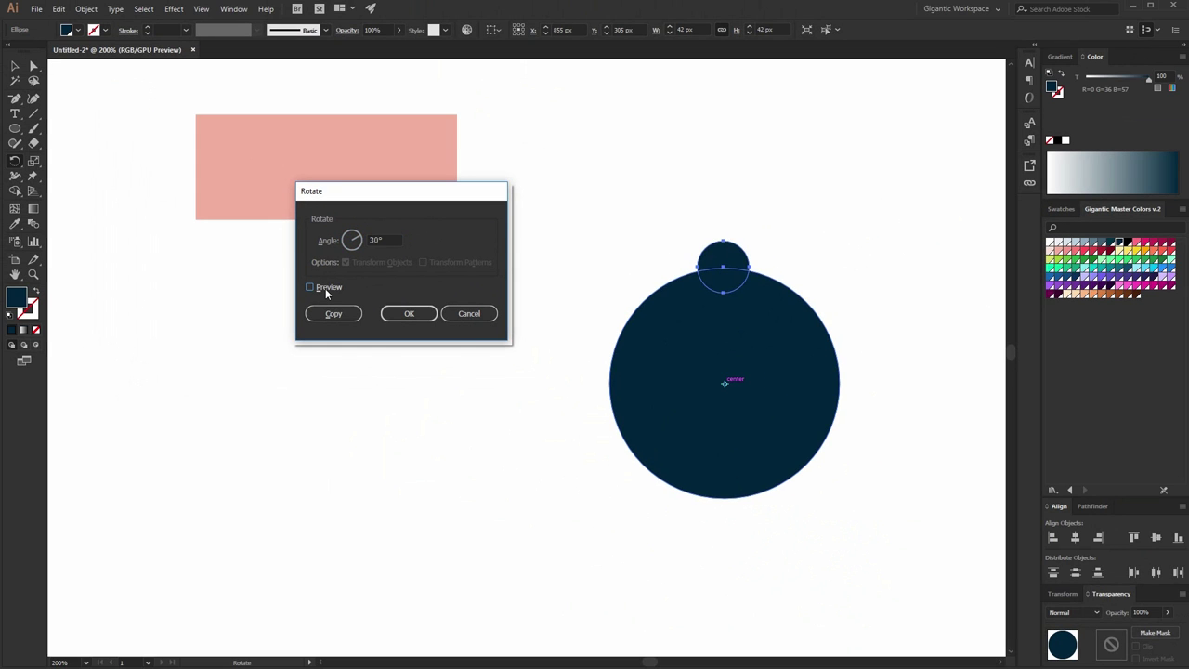
click(169, 264)
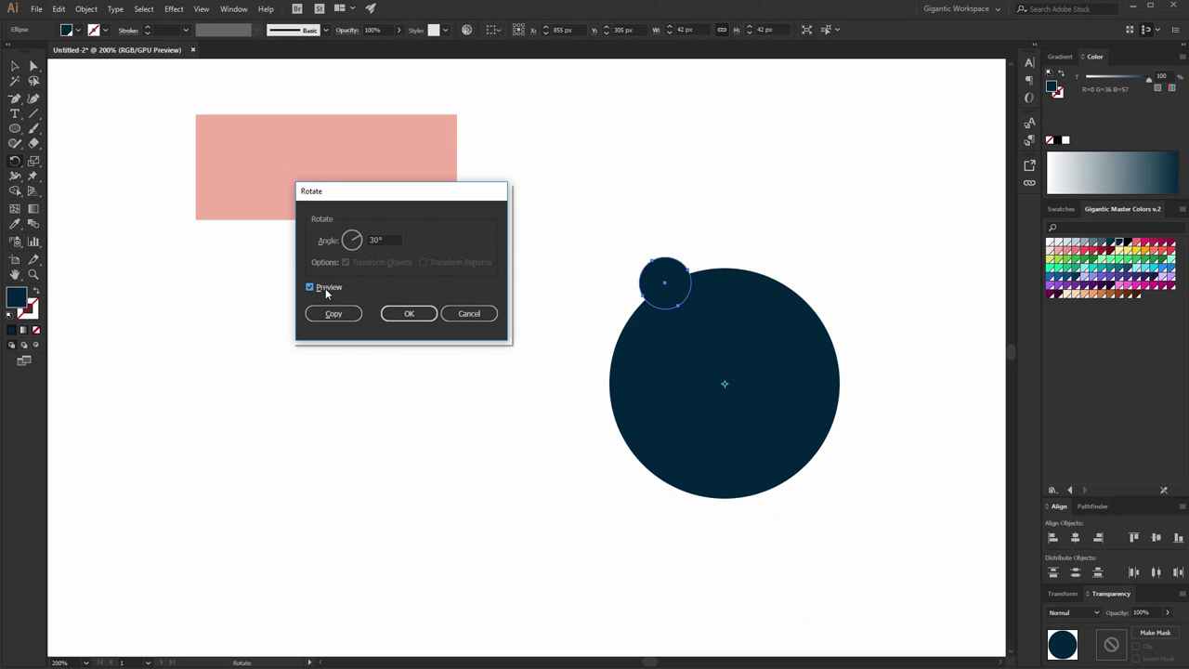
click(311, 287)
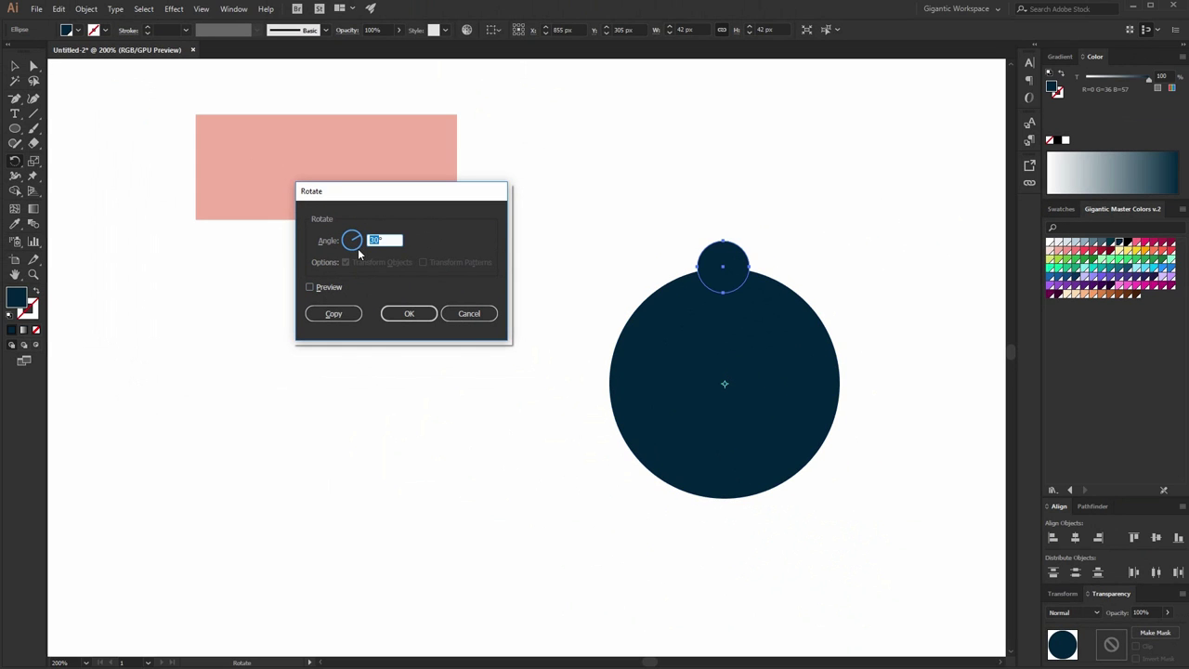
click(324, 288)
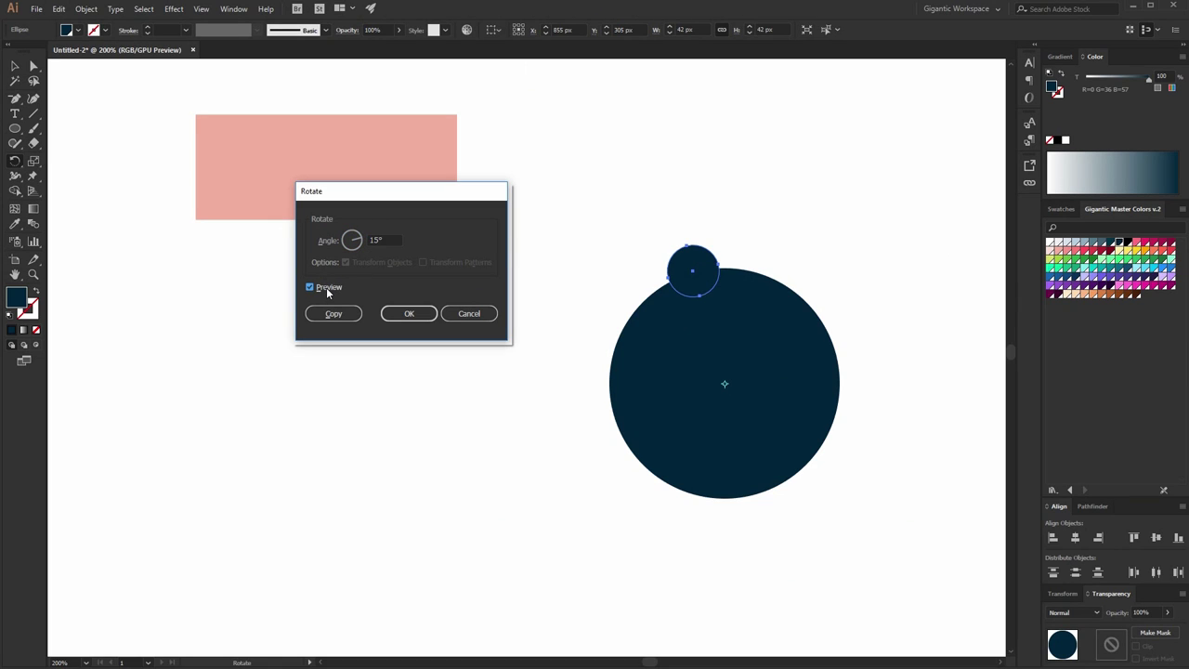
click(327, 287)
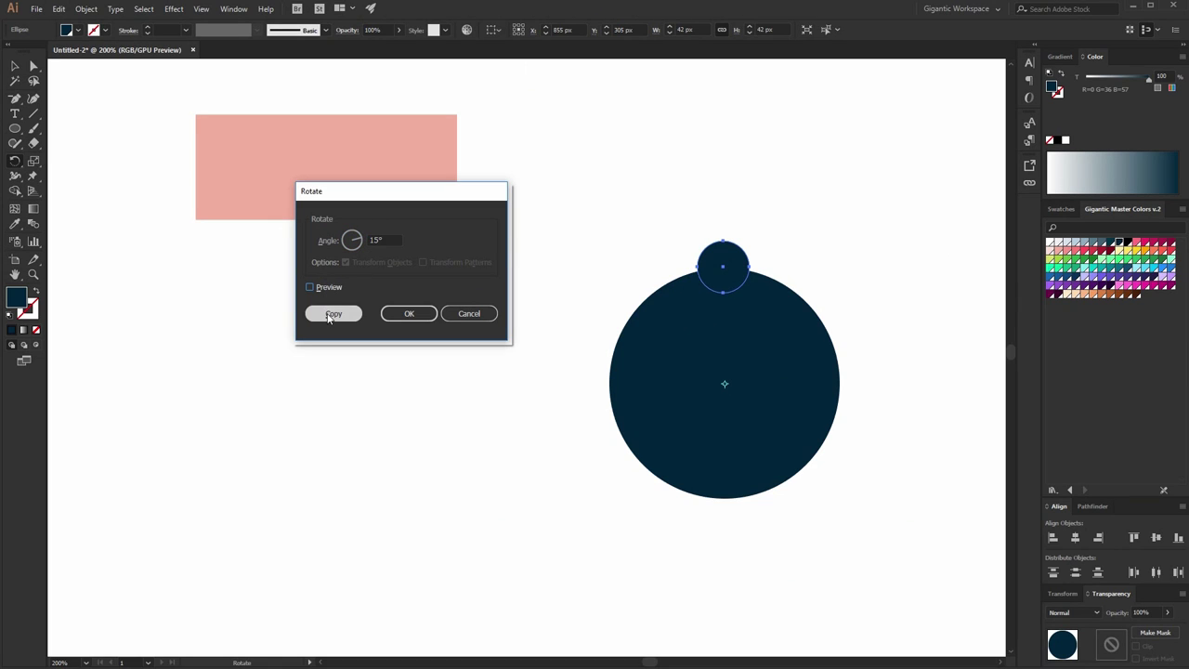
click(332, 315)
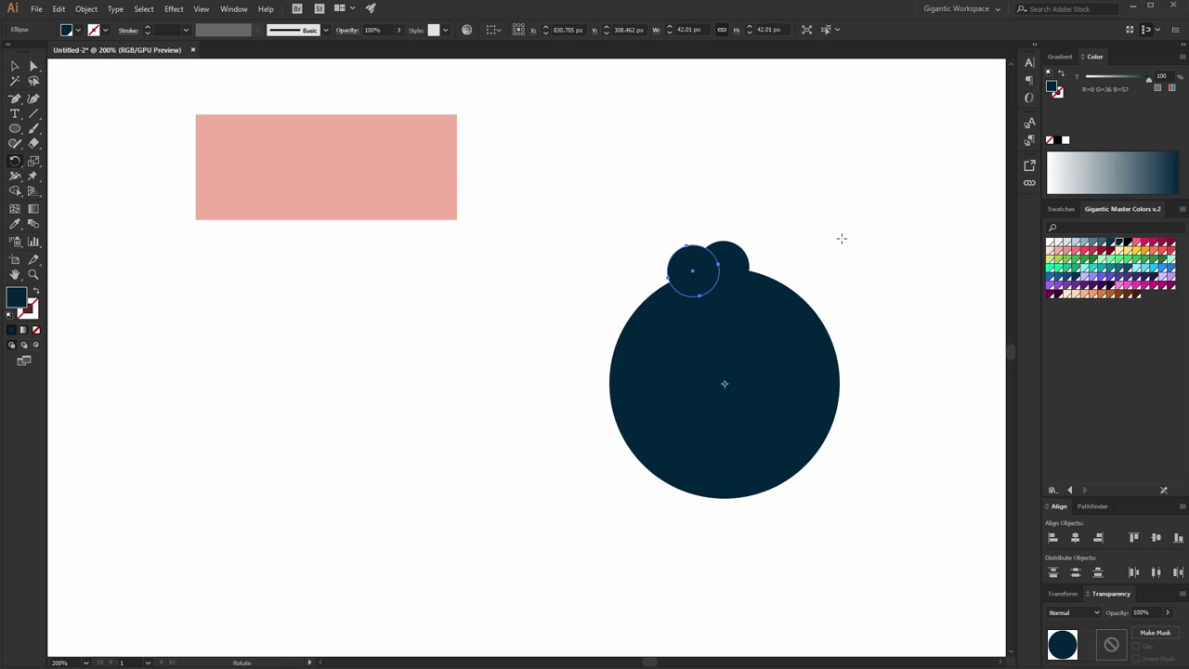
Step: Repeat the 15° rotated copy until small circles ring the whole edge of the large circle
key(v)
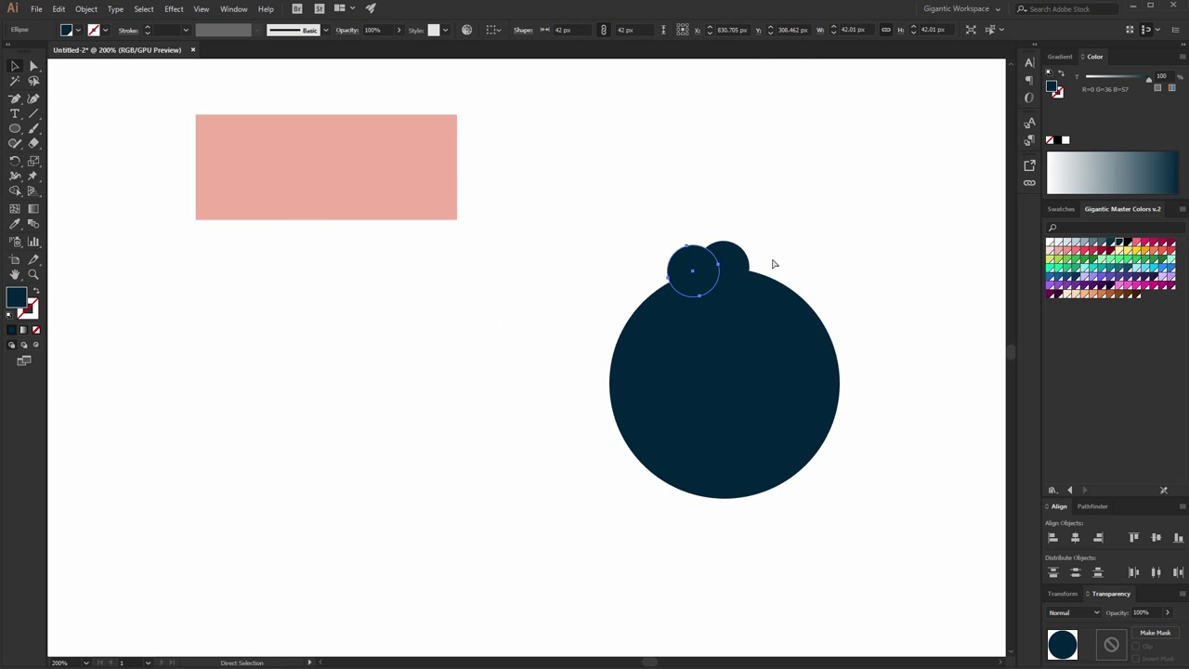
key(ctrl+d)
key(ctrl+d)
key(ctrl+d)
key(ctrl+d)
key(ctrl+d)
key(ctrl+d)
key(ctrl+d)
key(ctrl+d)
key(ctrl+d)
key(ctrl+d)
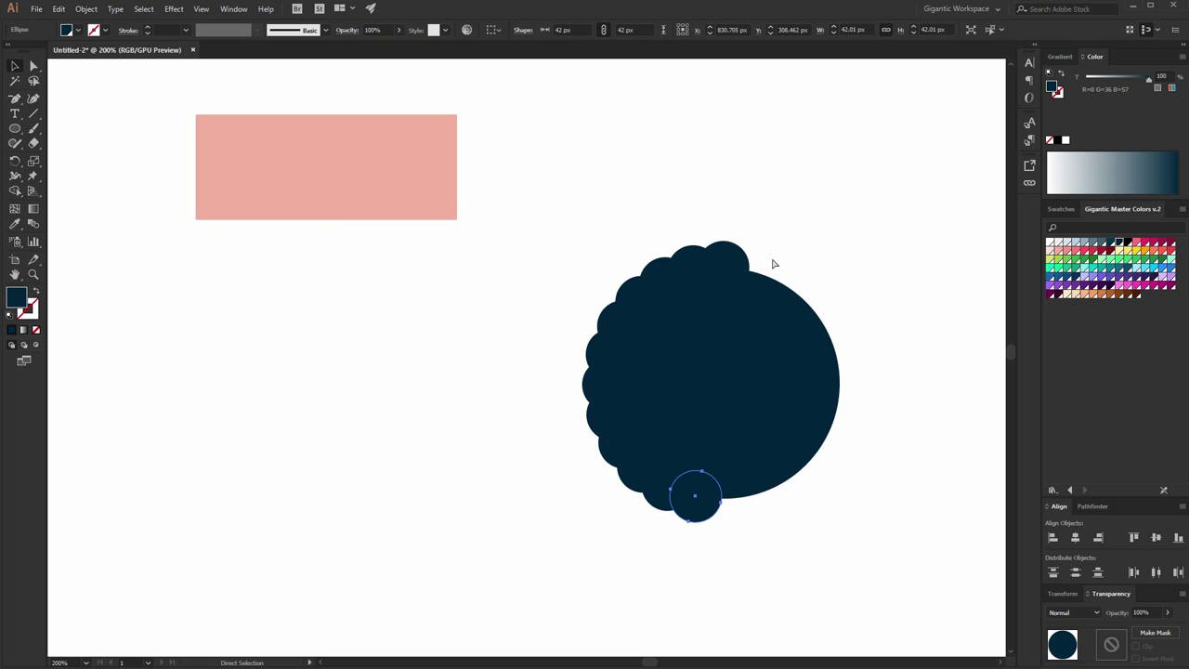
key(ctrl+d)
key(ctrl+d)
key(ctrl+d)
key(ctrl+d)
key(ctrl+d)
key(ctrl+d)
key(ctrl+d)
key(ctrl+d)
key(ctrl+d)
key(ctrl+d)
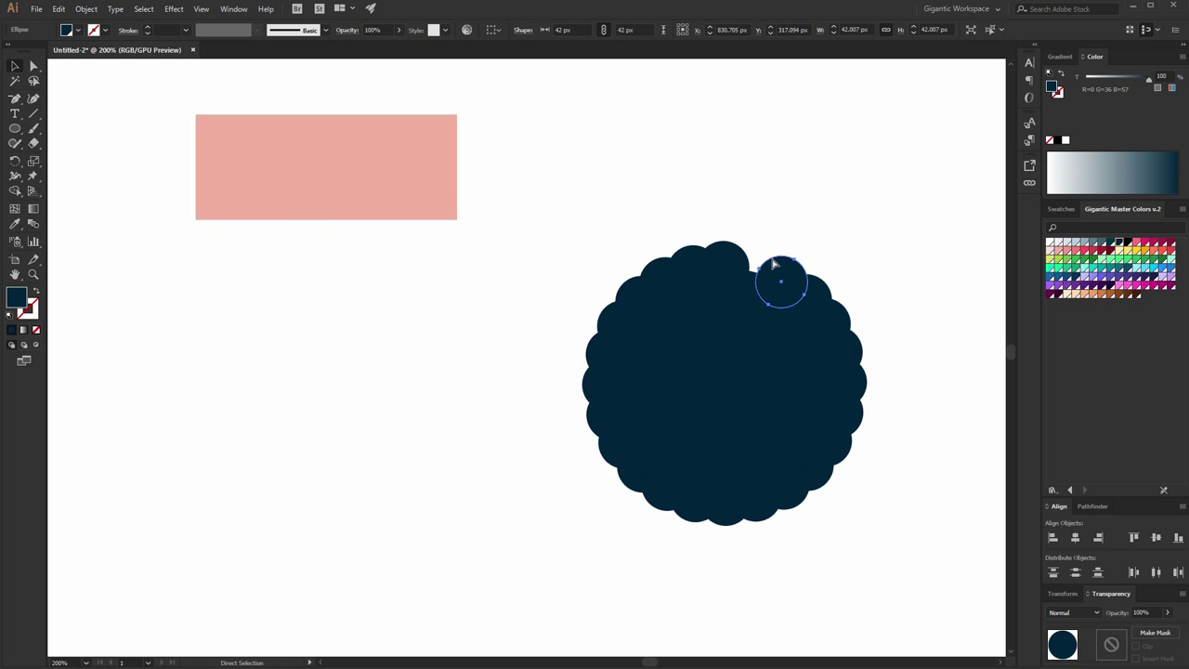
key(ctrl+d)
Step: Move the large circle and its ring of small circles slightly down and to the left together
click(834, 184)
drag(860, 212, 589, 525)
drag(677, 417, 629, 458)
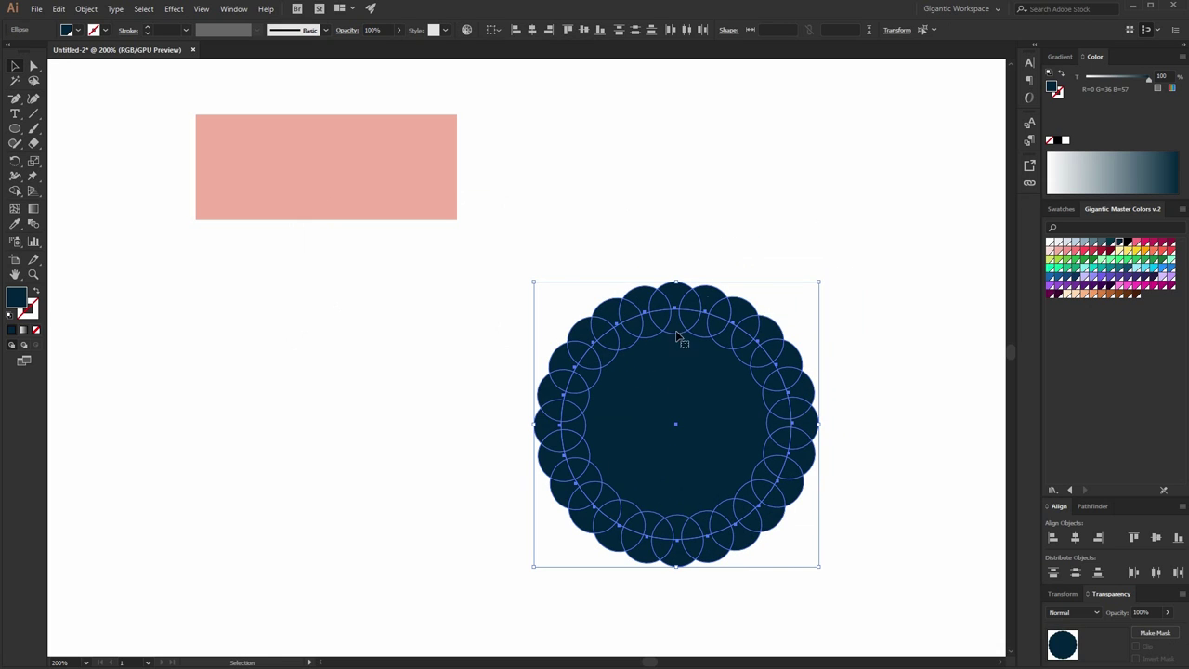
click(768, 244)
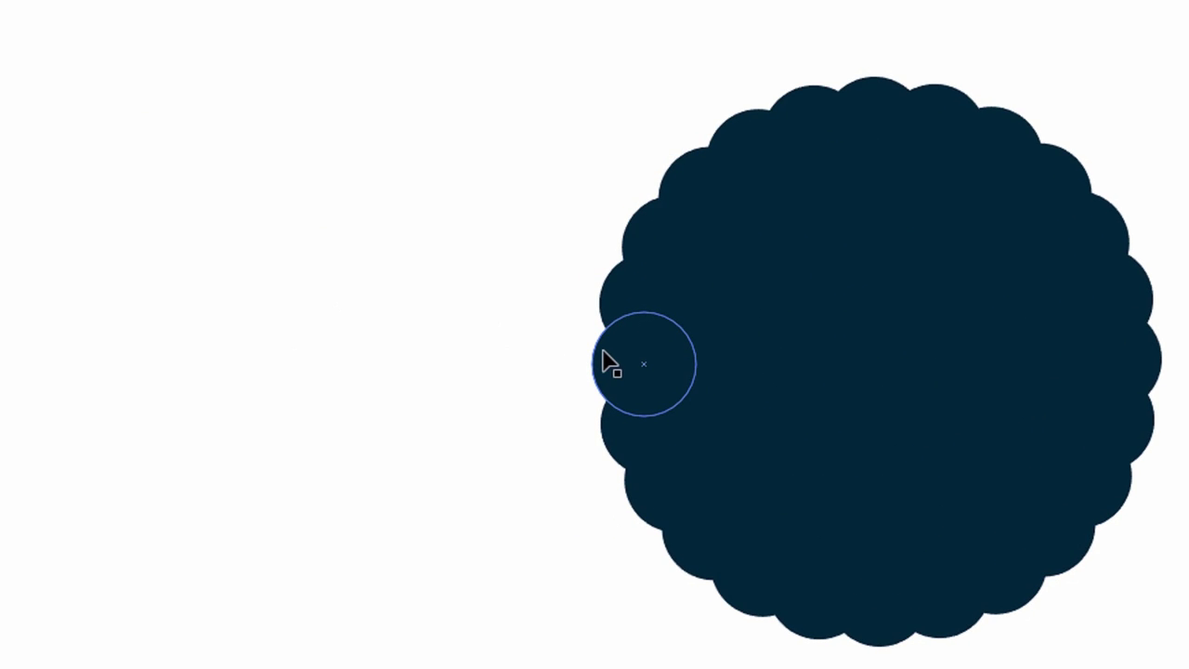
Step: Duplicate the ring's leftmost small circle straight up with some overlap, and repeat the copy into a tall vertical column
click(535, 426)
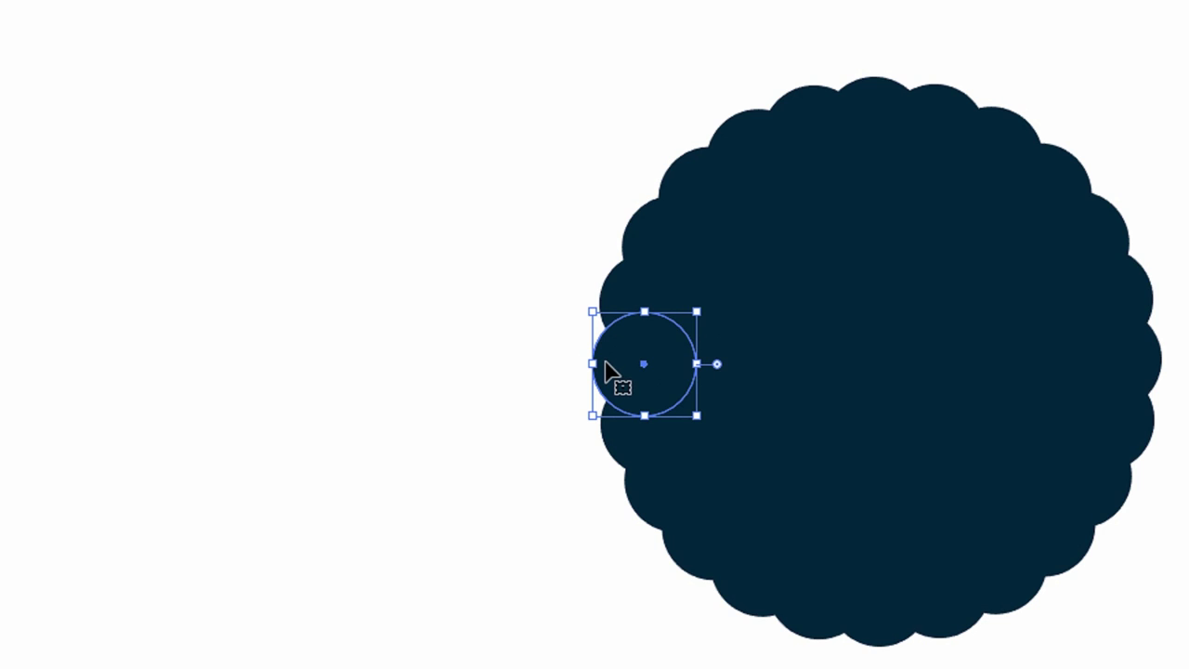
drag(608, 370, 624, 300)
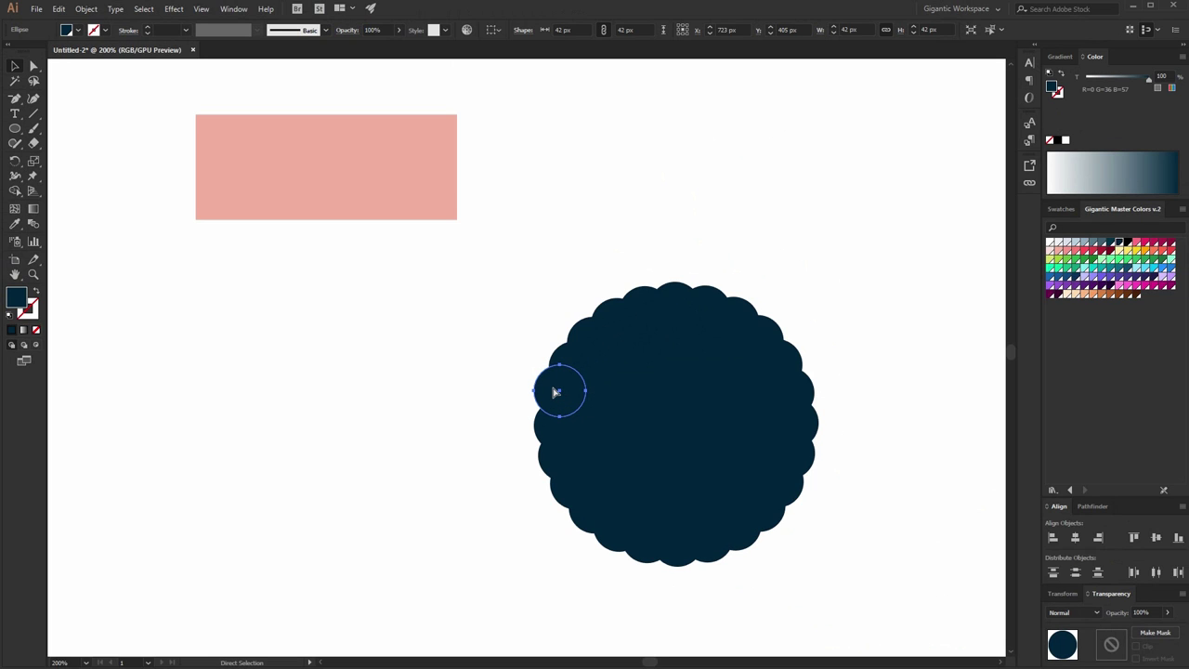
key(ctrl+d)
key(ctrl+d)
key(ctrl+d)
key(ctrl+d)
key(ctrl+d)
key(ctrl+d)
key(ctrl+d)
key(ctrl+d)
key(ctrl+d)
scroll(555, 394, up, 2)
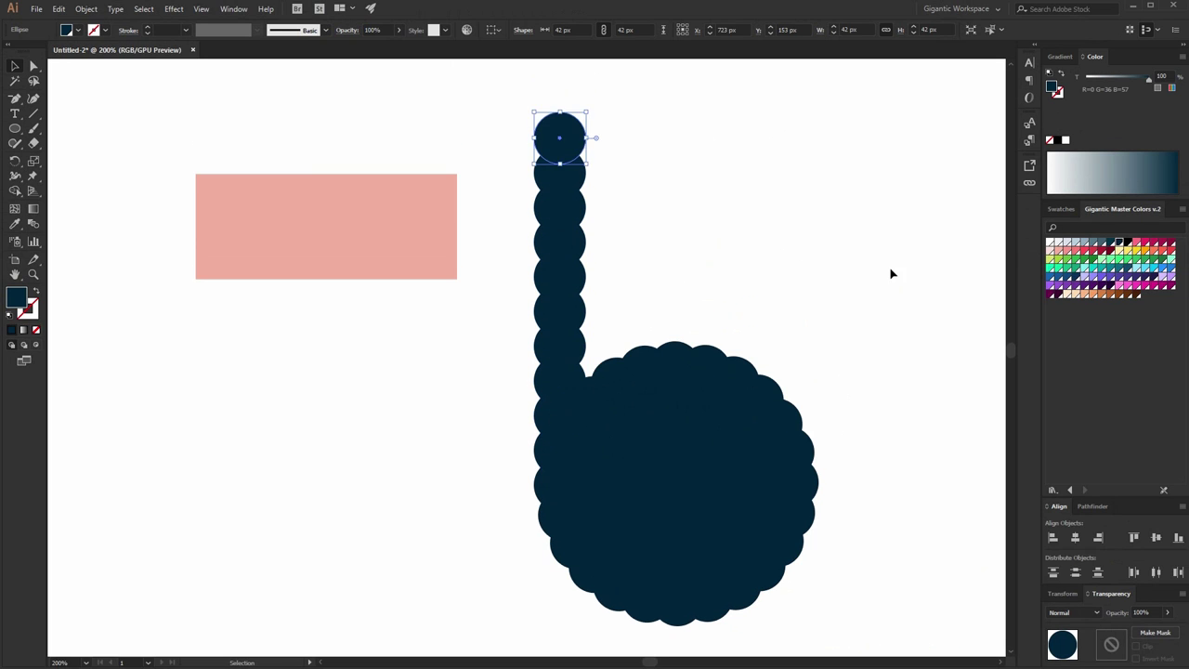
Step: Group the column together with its bottom circle and copy it horizontally to the ring's right side
drag(517, 100, 538, 454)
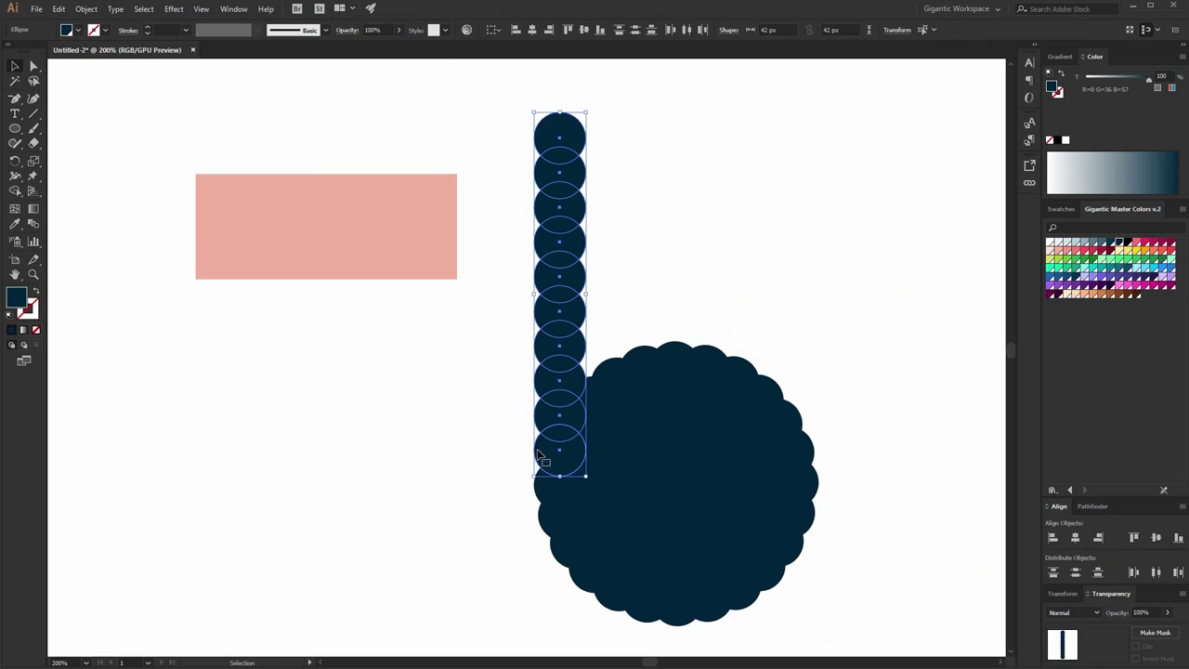
shift+click(540, 497)
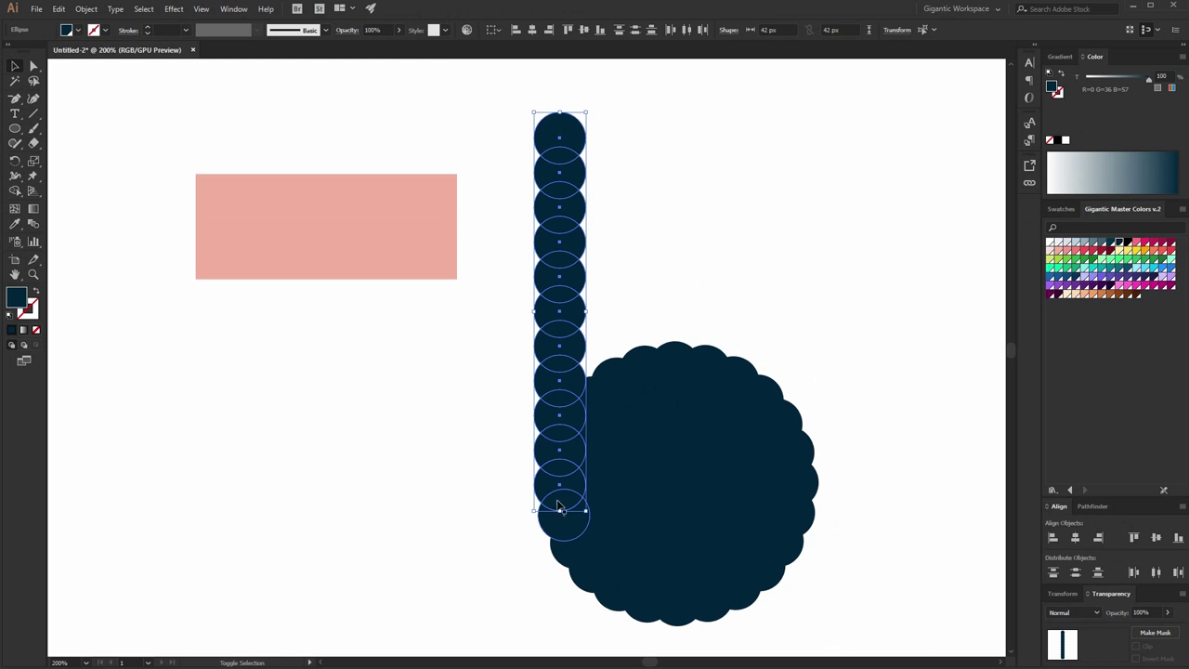
key(ctrl+g)
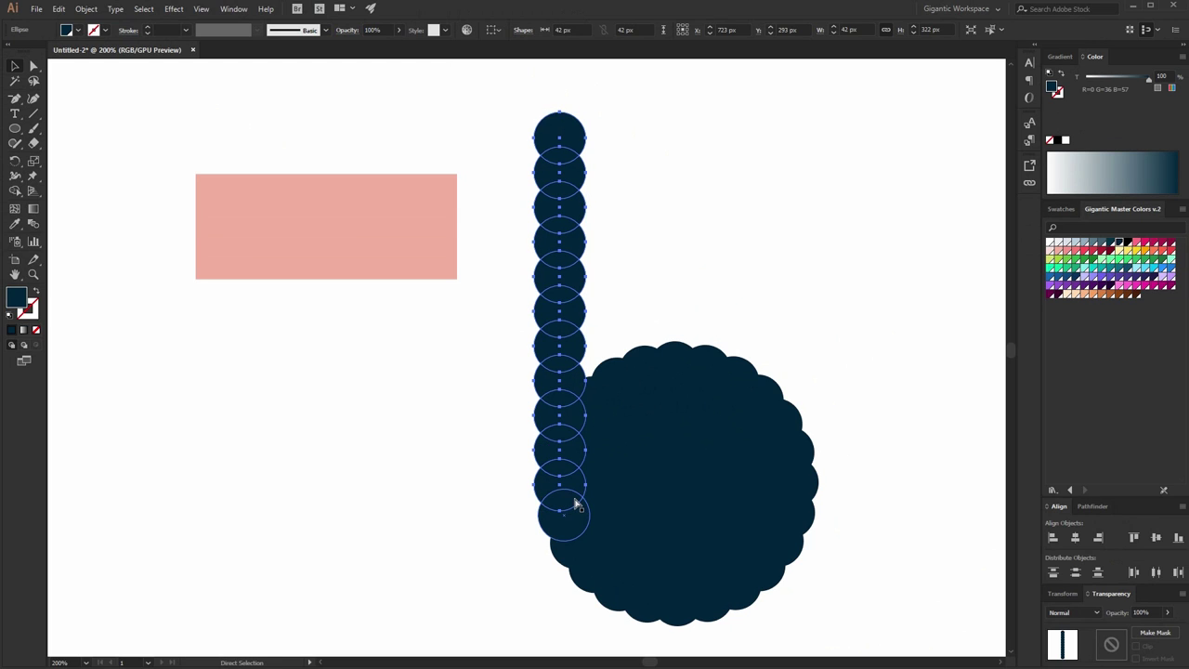
drag(574, 421, 804, 420)
click(851, 423)
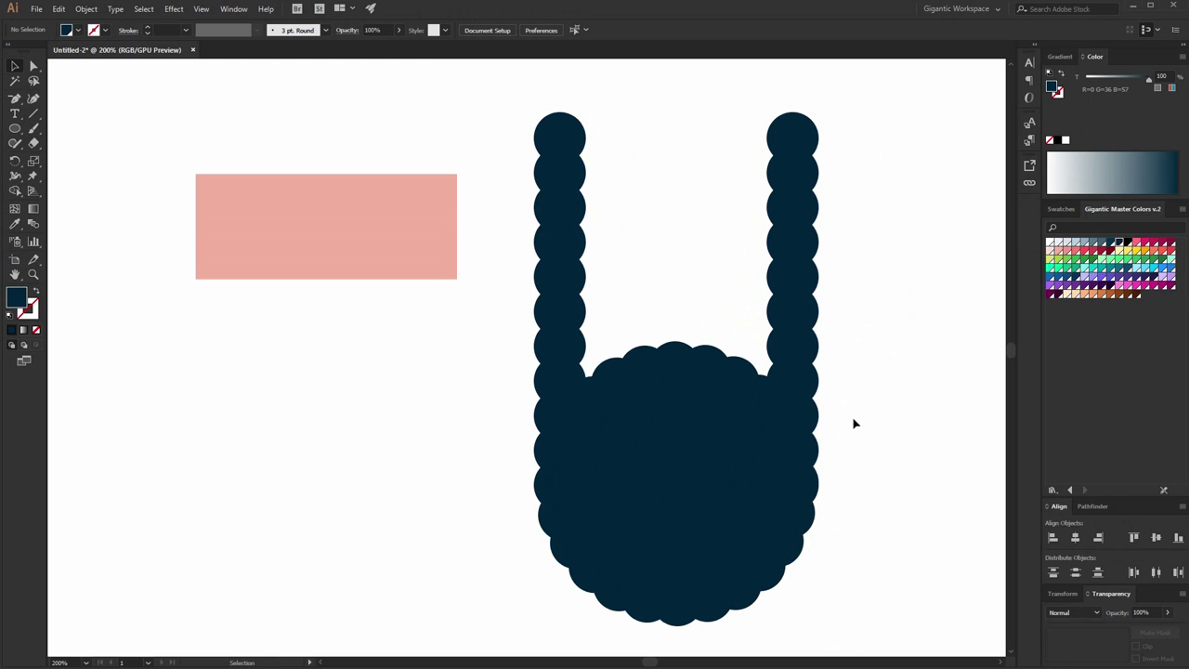
Step: Fit the navy shapes around the pink rectangle at about 259 × 468 px and select all the artwork
drag(900, 124, 496, 616)
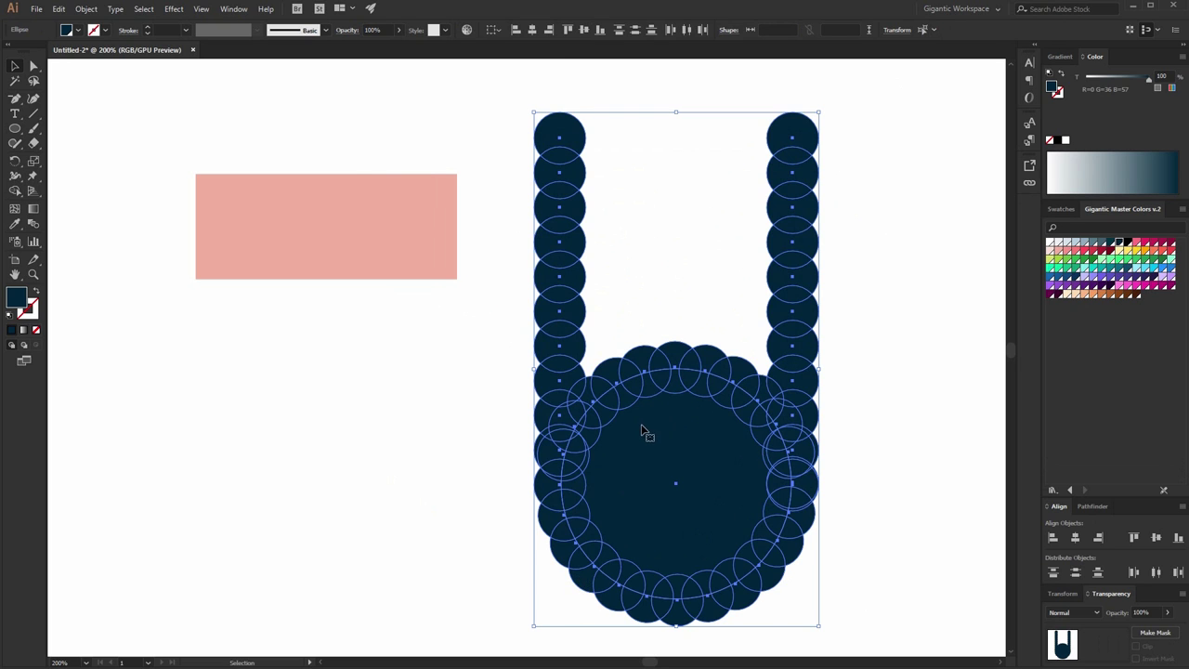
drag(648, 432, 281, 444)
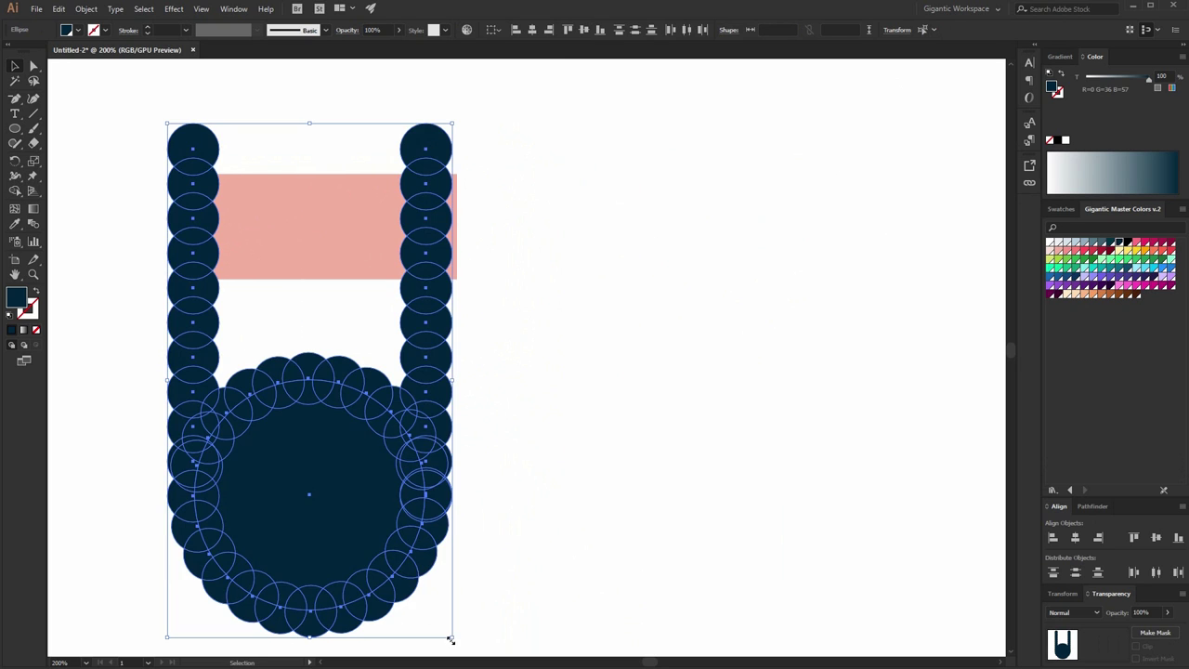
key(ctrl+1)
drag(598, 228, 618, 196)
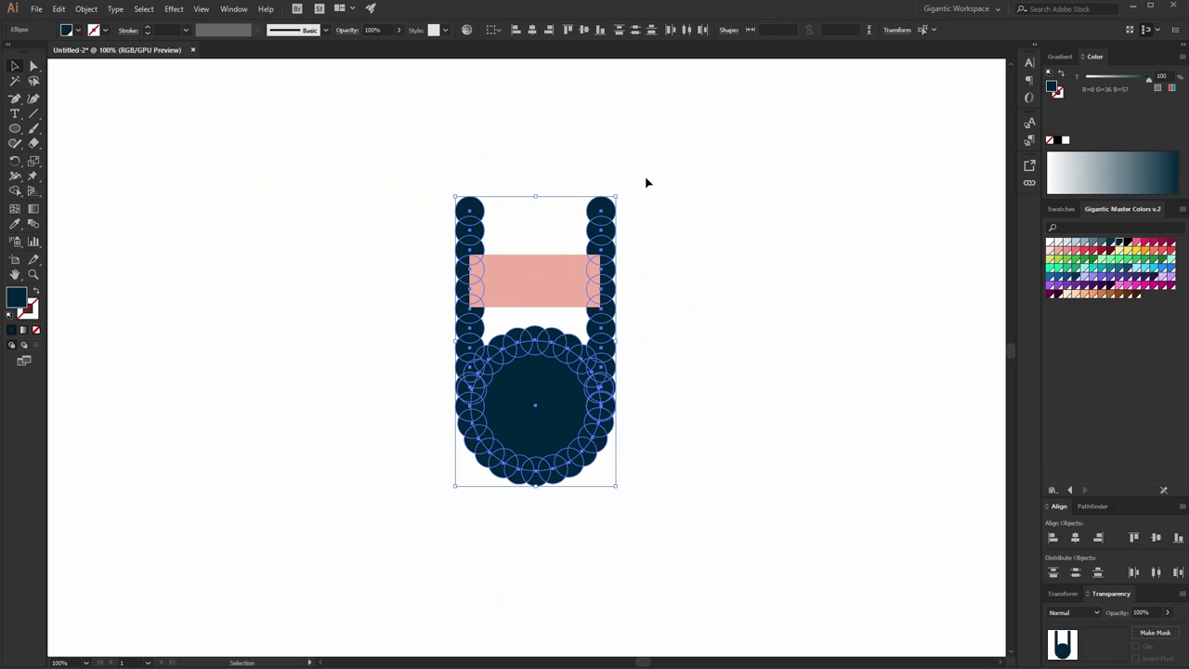
key(ctrl+a)
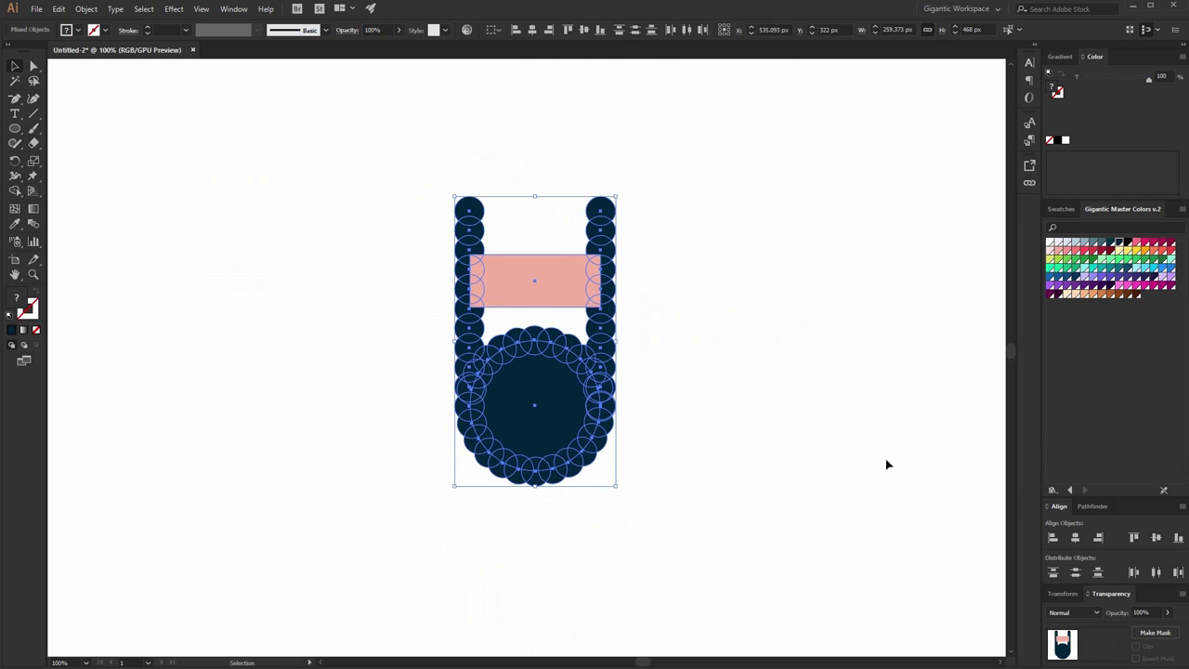
click(817, 437)
click(585, 448)
click(682, 393)
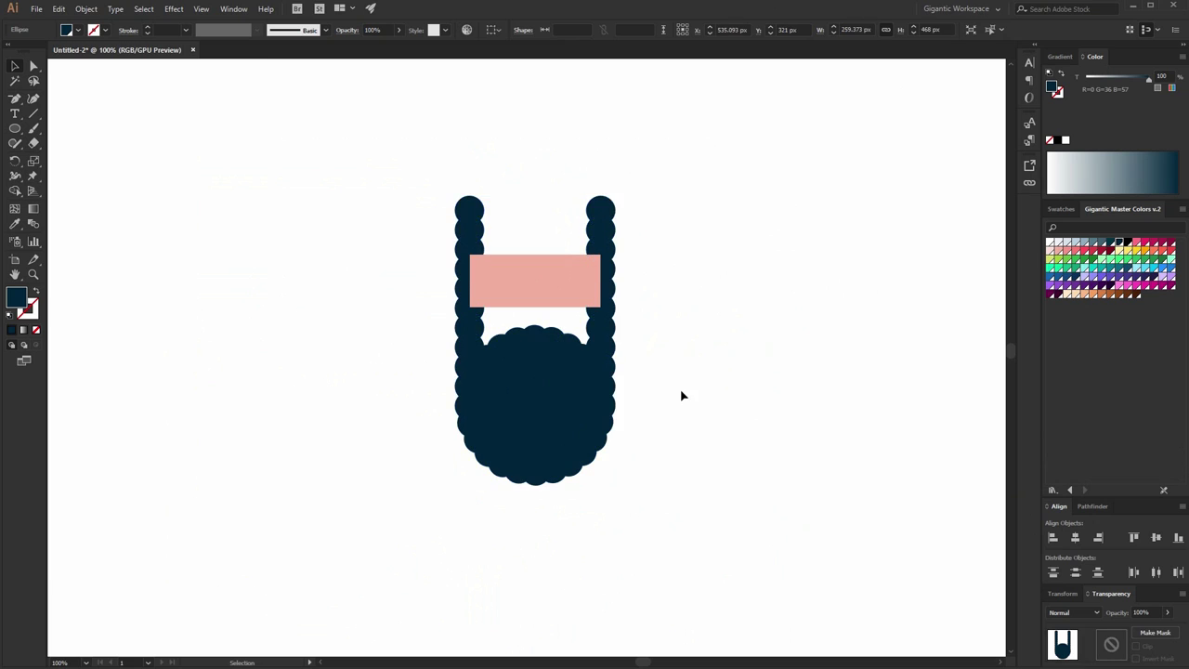
Step: Paste a separate copy of the beard's right column of circles, outside the beard group
key(ctrl+minus)
key(ctrl+minus)
key(ctrl+plus)
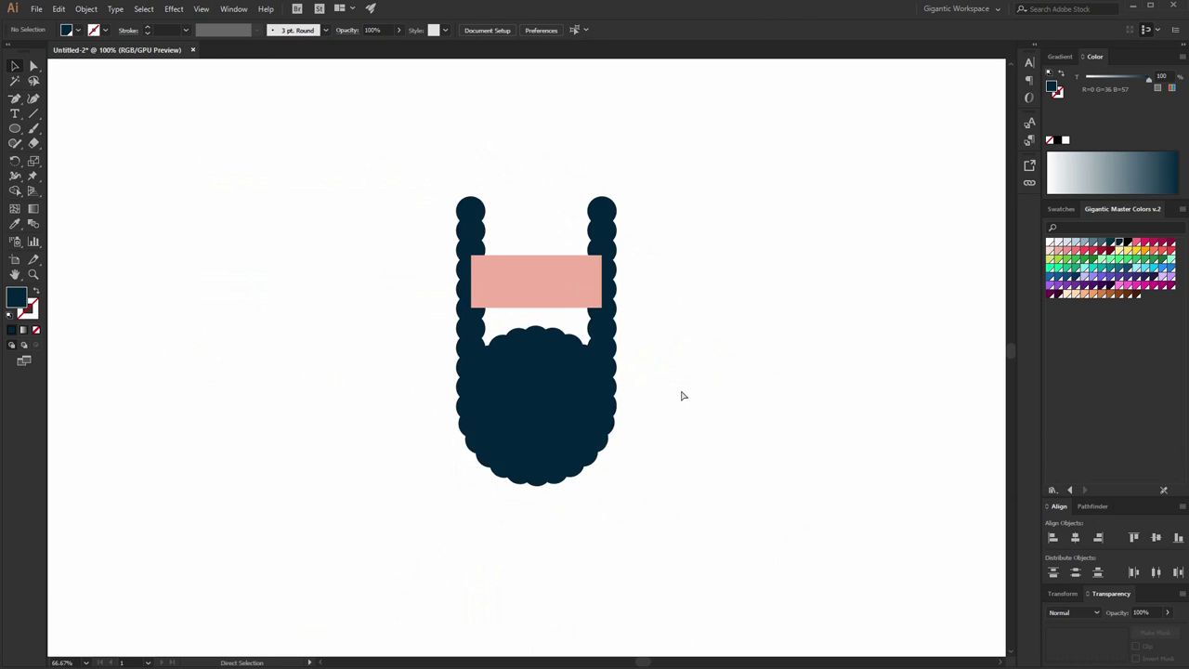
key(ctrl+plus)
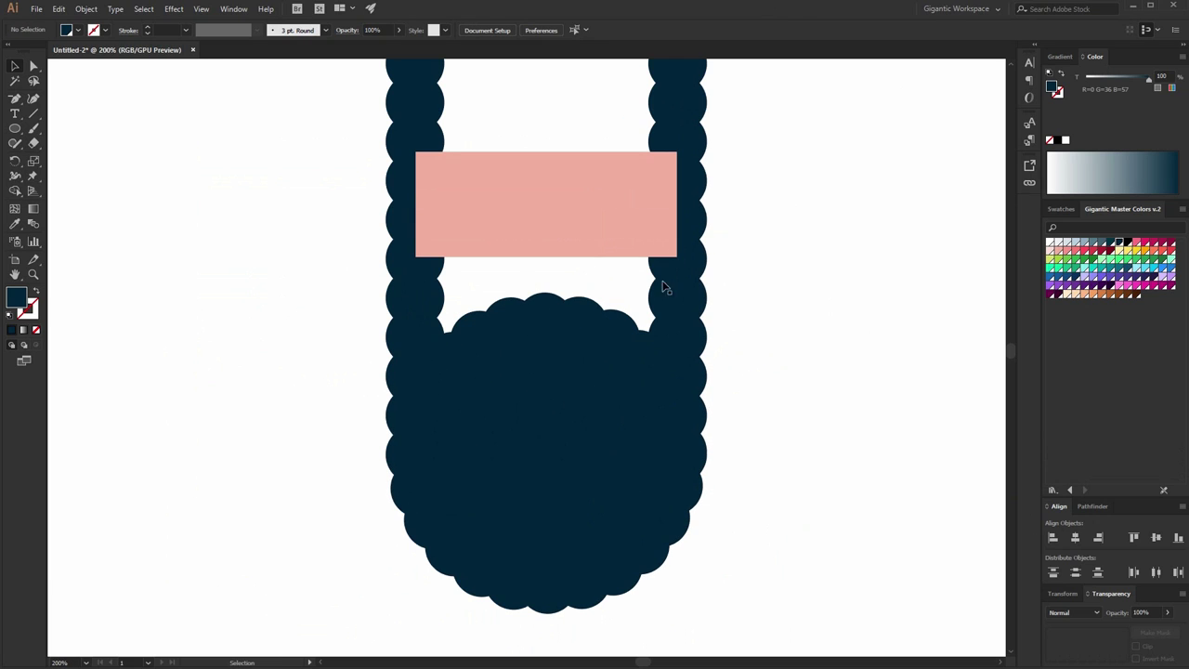
scroll(754, 292, up, 2)
click(703, 209)
double_click(703, 209)
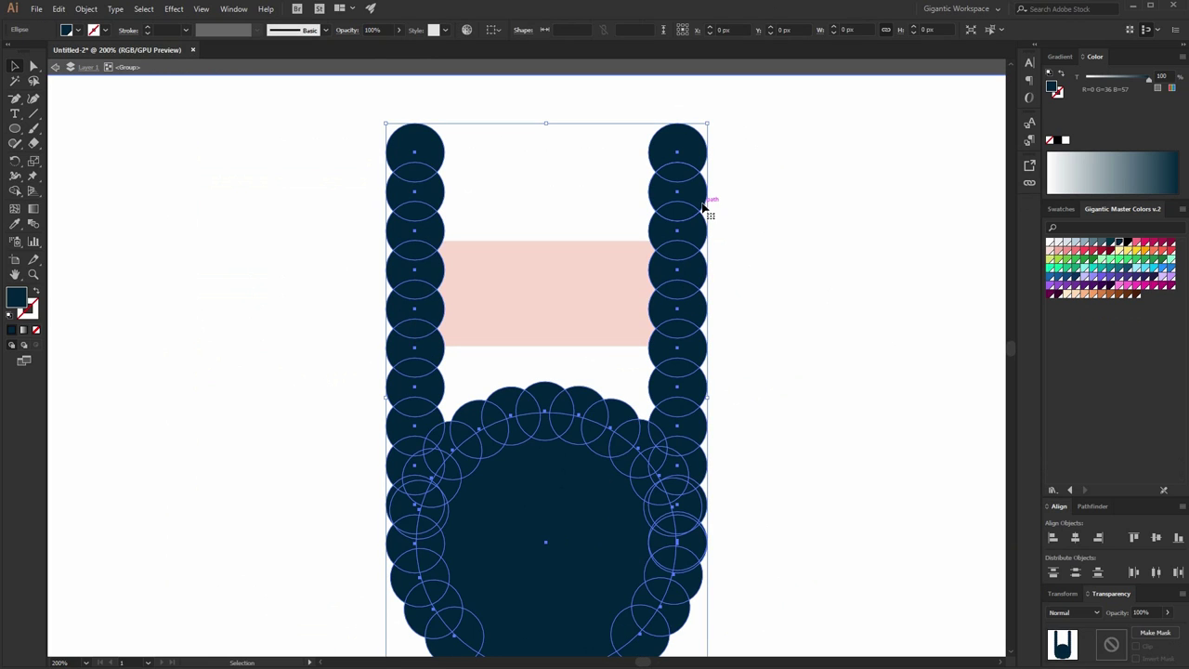
click(704, 206)
key(a)
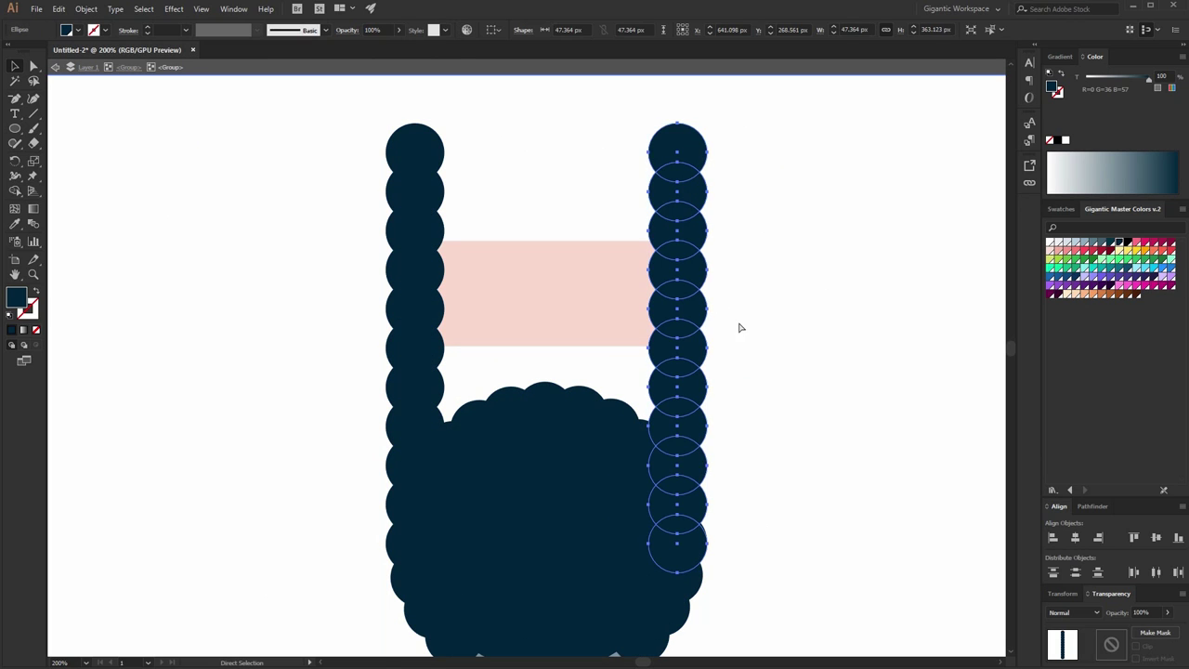
double_click(794, 314)
key(ctrl+v)
key(v)
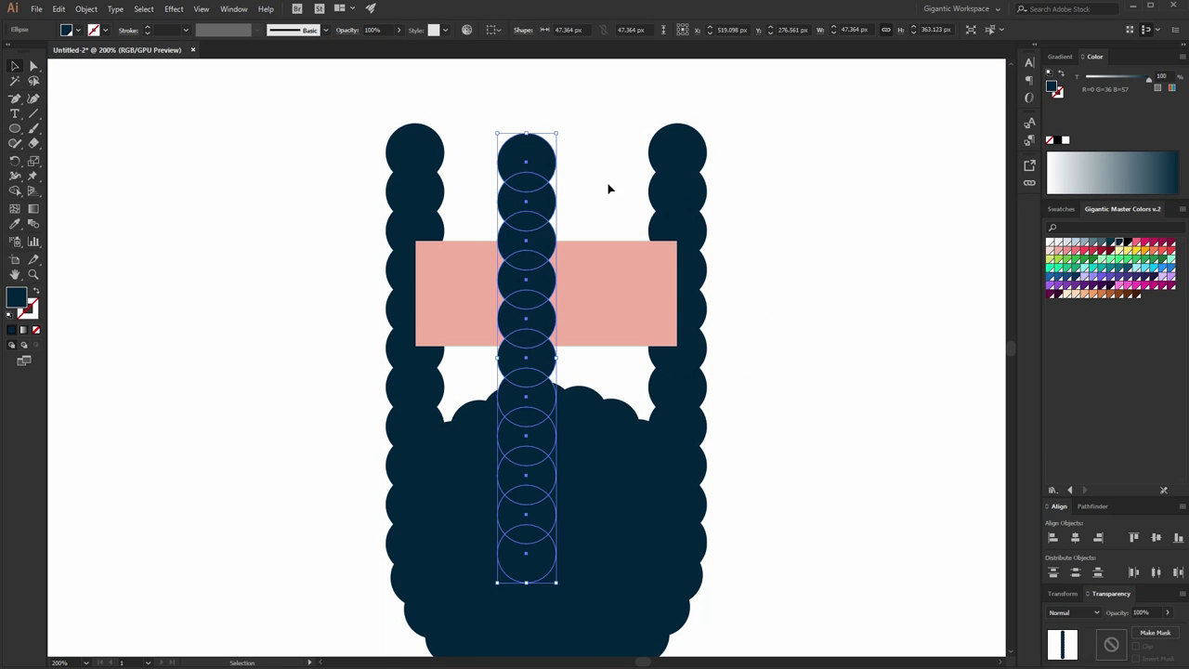
Step: Rotate the pasted column to horizontal and place it across the lower edge of the pink rectangle, starting at the beard's left column
drag(559, 126, 794, 372)
drag(455, 363, 556, 341)
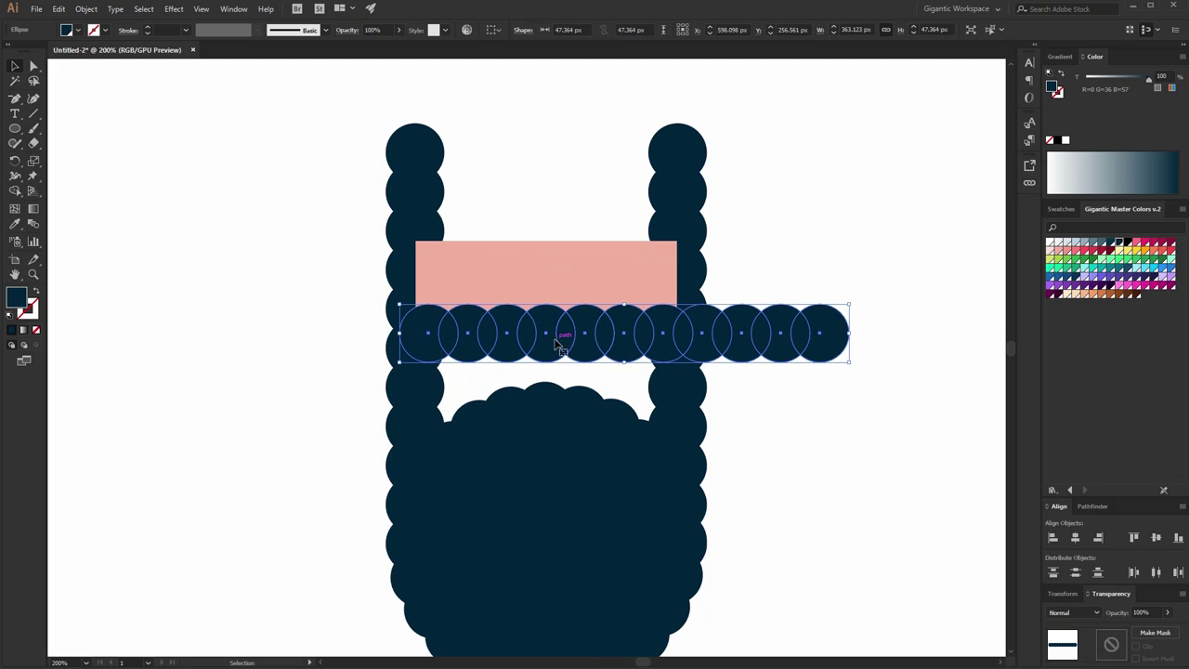
key(Down)
Step: Delete the four rightmost circles of the horizontal row so it ends within the beard's right side
double_click(713, 348)
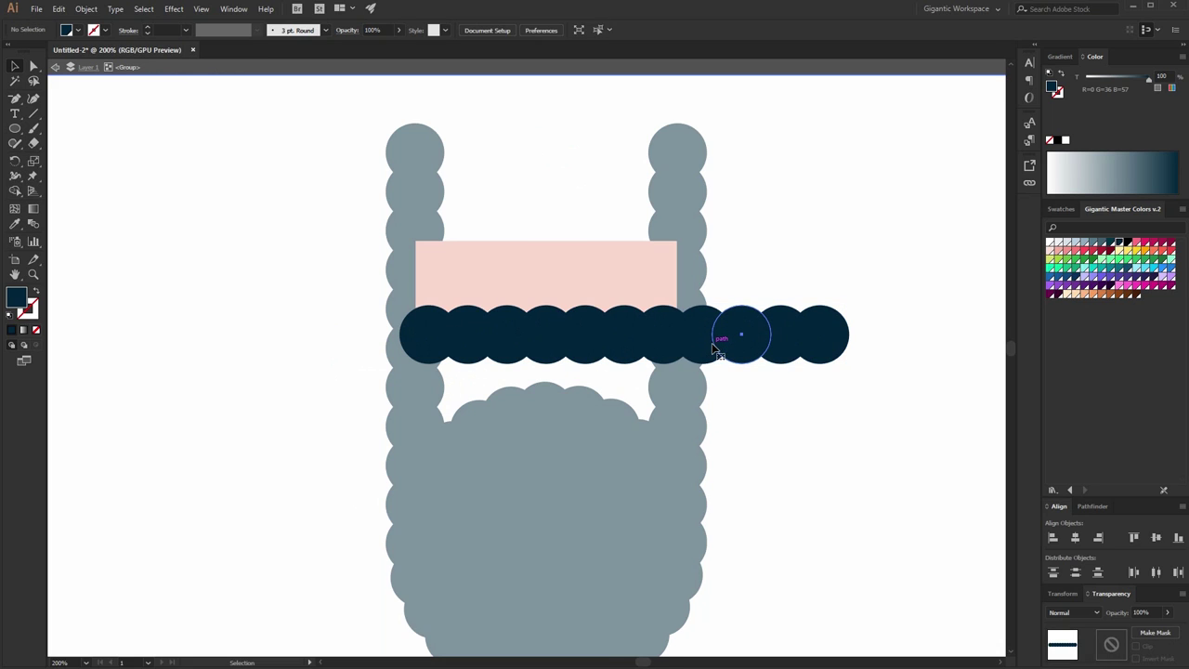
drag(869, 398, 714, 316)
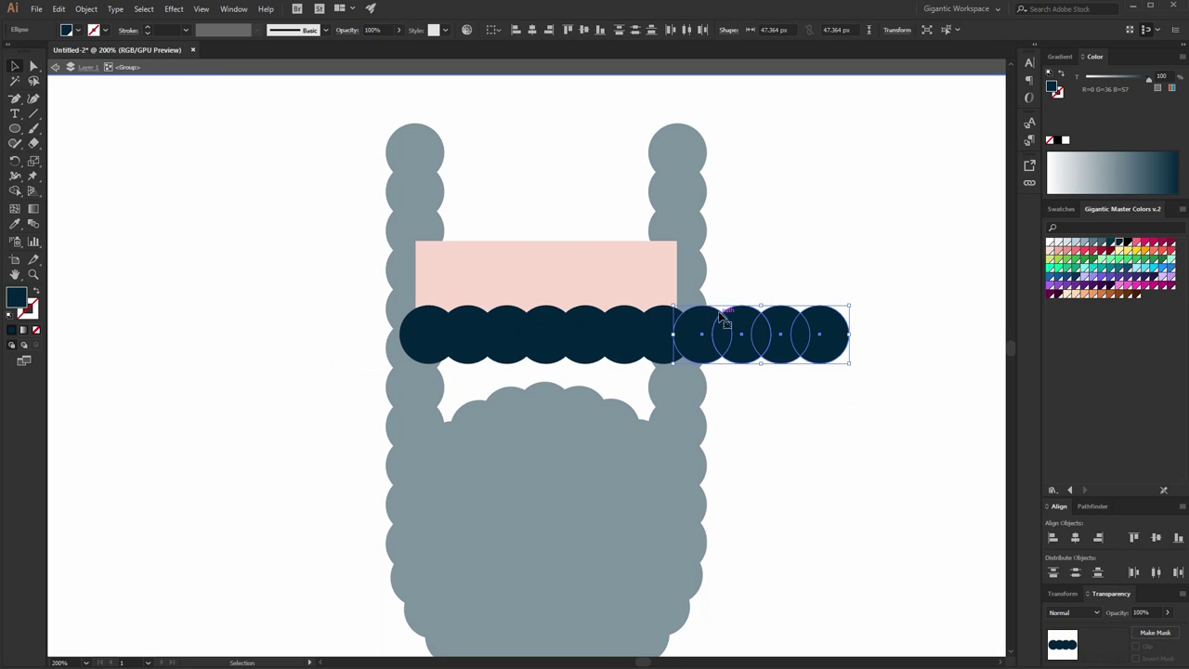
key(Delete)
double_click(751, 353)
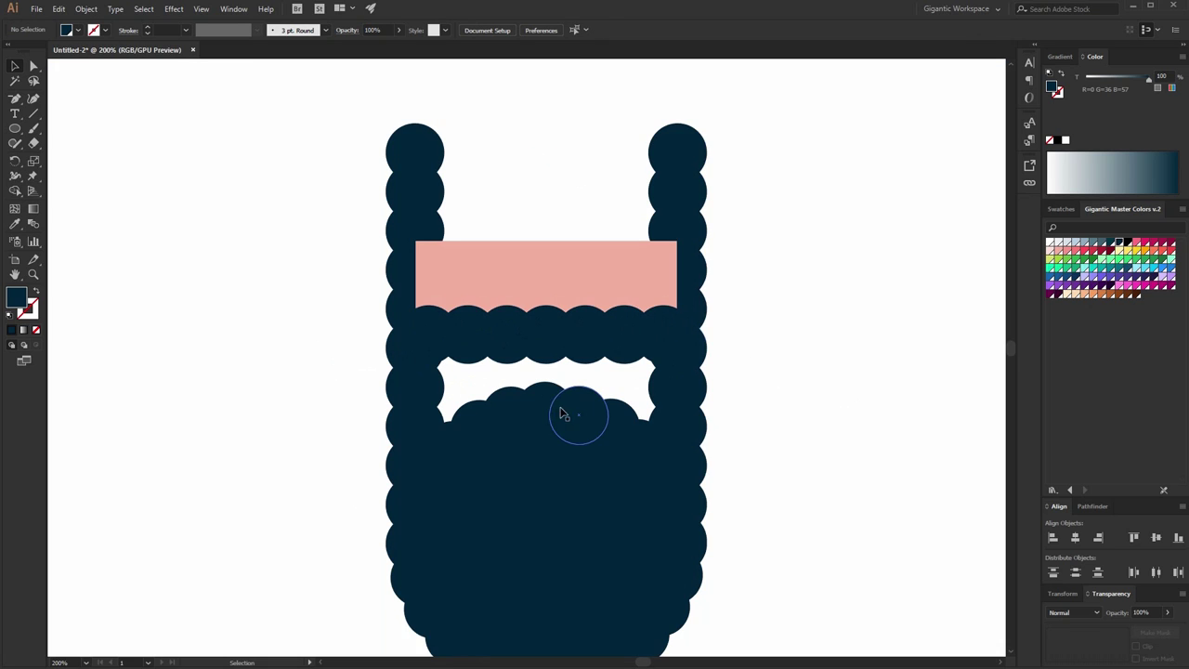
Step: Fill the gap below the circle row with a 205 × 83 px navy rectangle and unite it with the row
key(m)
drag(416, 336, 671, 436)
key(v)
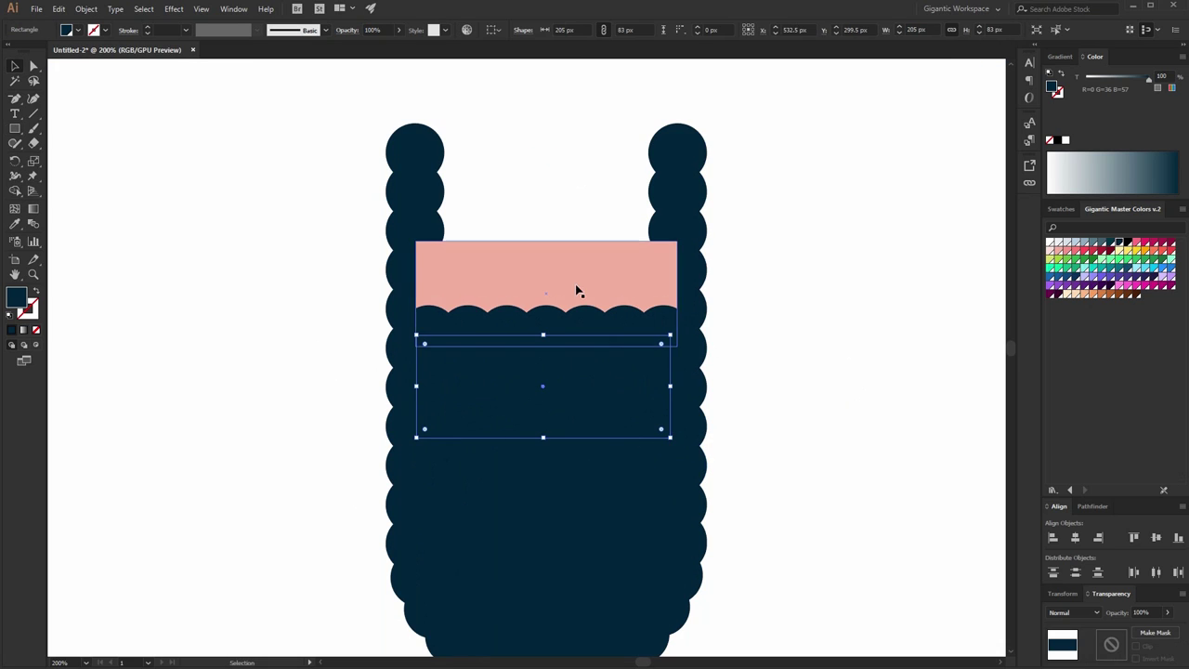
shift+click(621, 330)
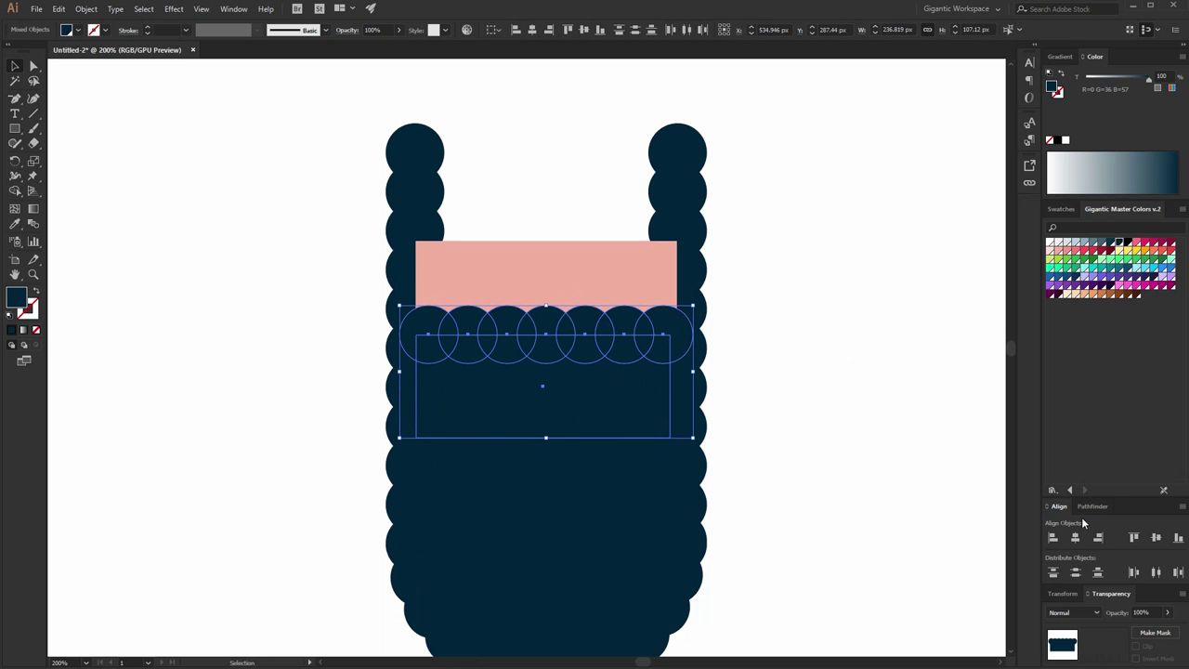
click(1085, 508)
click(1053, 541)
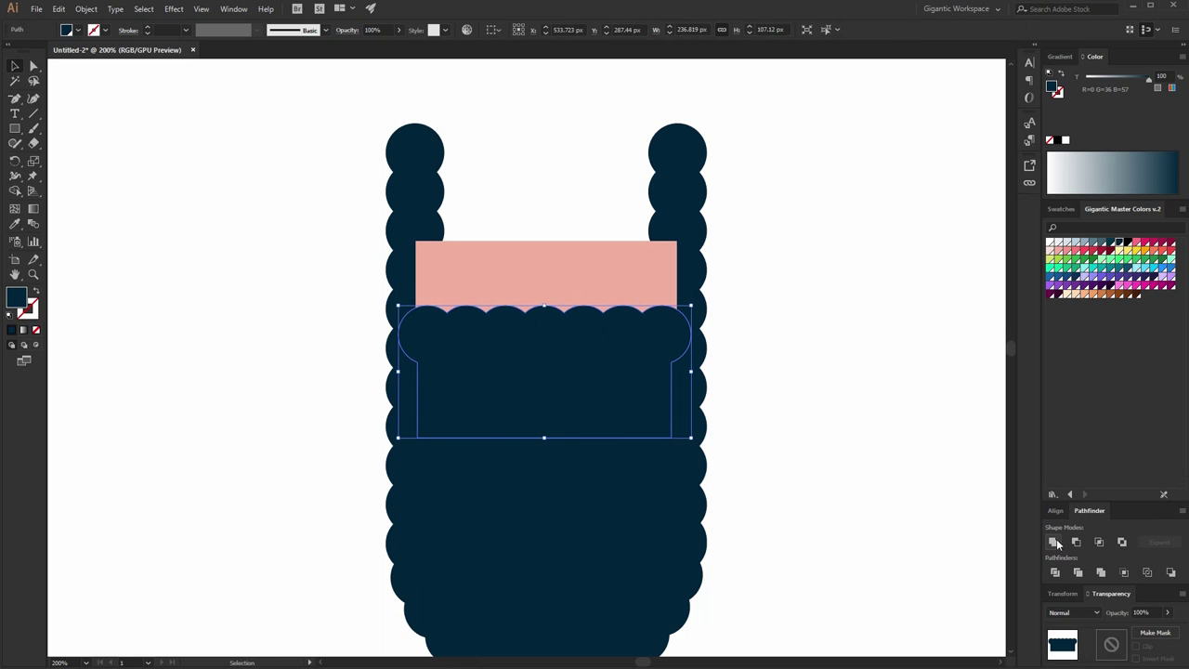
click(904, 394)
Step: Draw an 86 px navy circle on the empty canvas to the right of the beard
scroll(896, 391, down, 1)
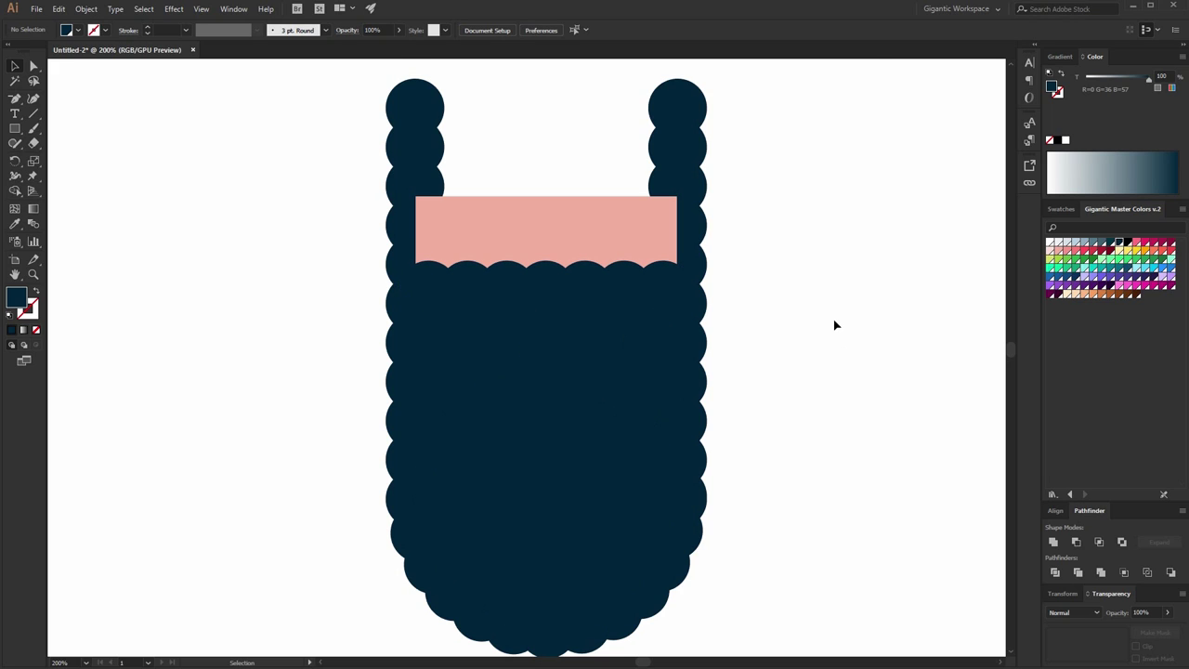
key(ctrl+equal)
key(space)
drag(604, 385, 349, 334)
key(l)
drag(669, 212, 813, 424)
Step: Cover the circle's upper half with a 125 × 68 px rectangle and subtract it to leave a lower half circle
key(m)
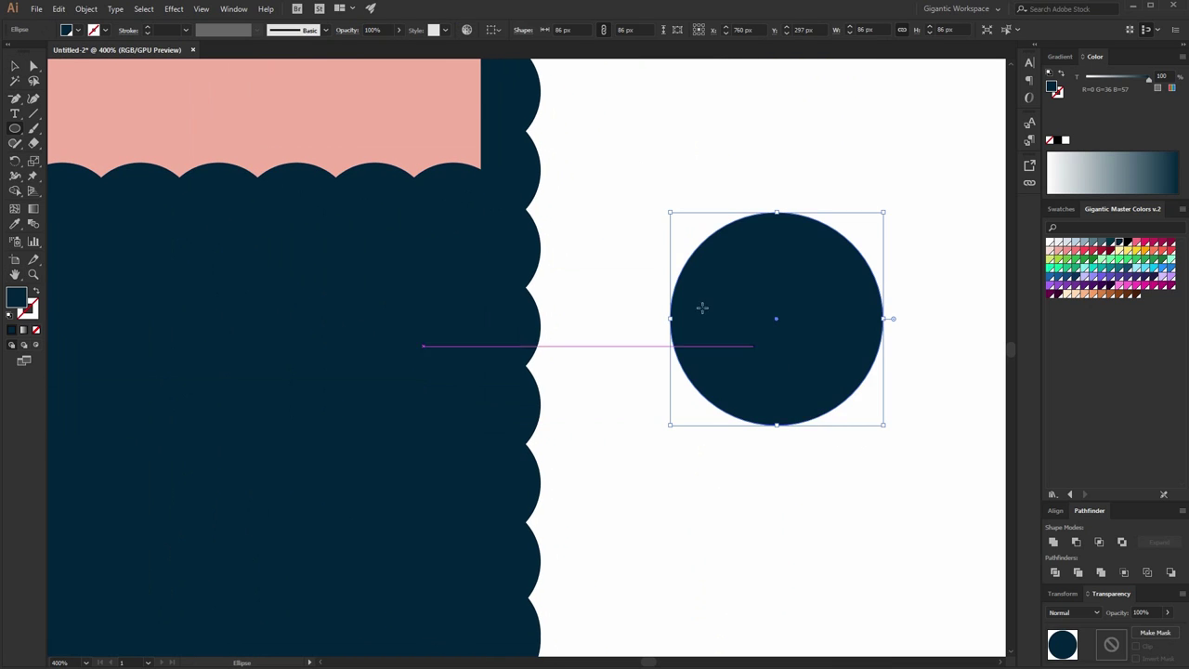
drag(606, 151, 915, 318)
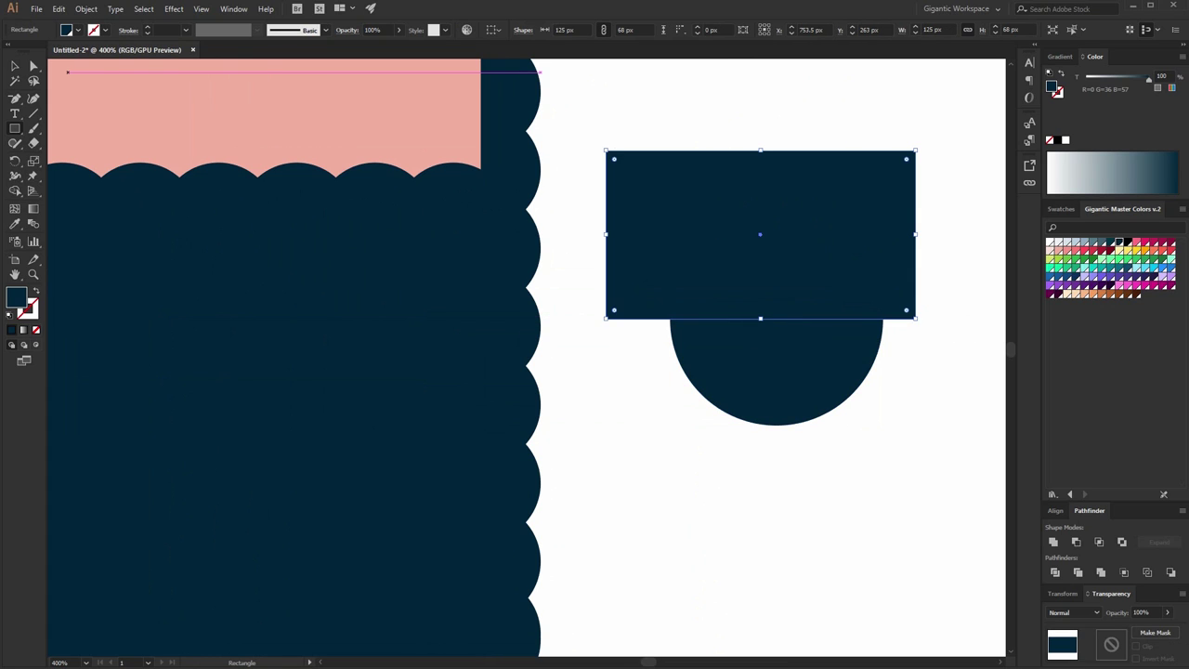
key(v)
shift+click(706, 372)
click(1076, 541)
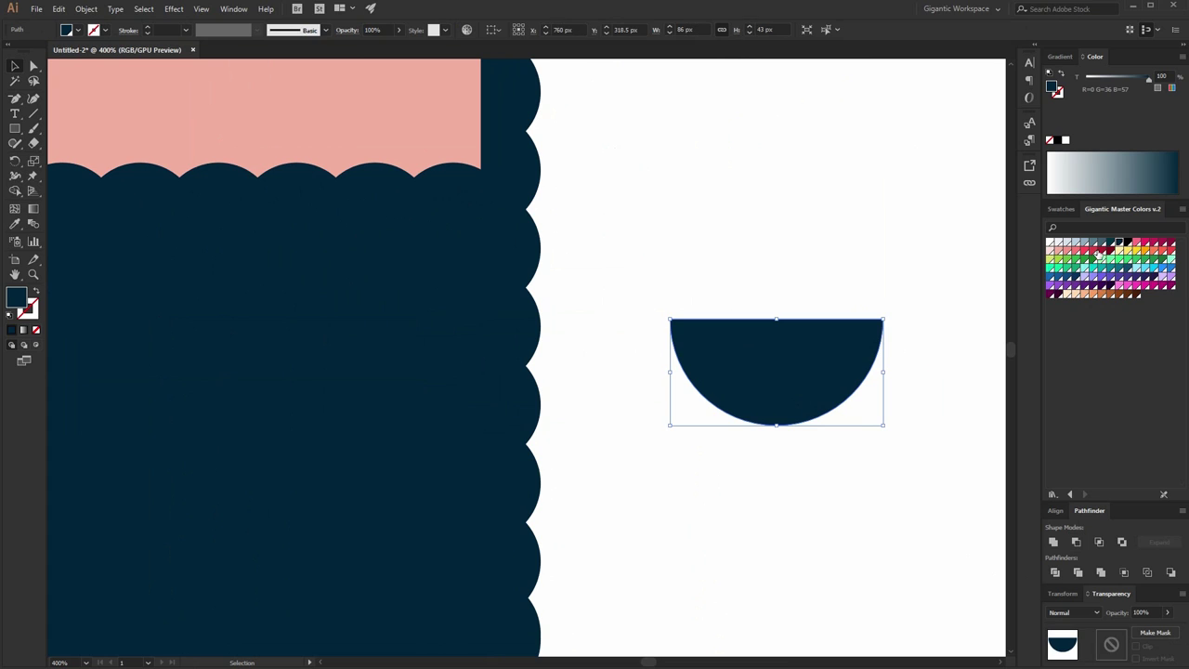
Step: Fill the half circle with dark red (R=170 G=29 B=47) and round its two upper corners to about 6.72 px
click(1101, 253)
click(31, 66)
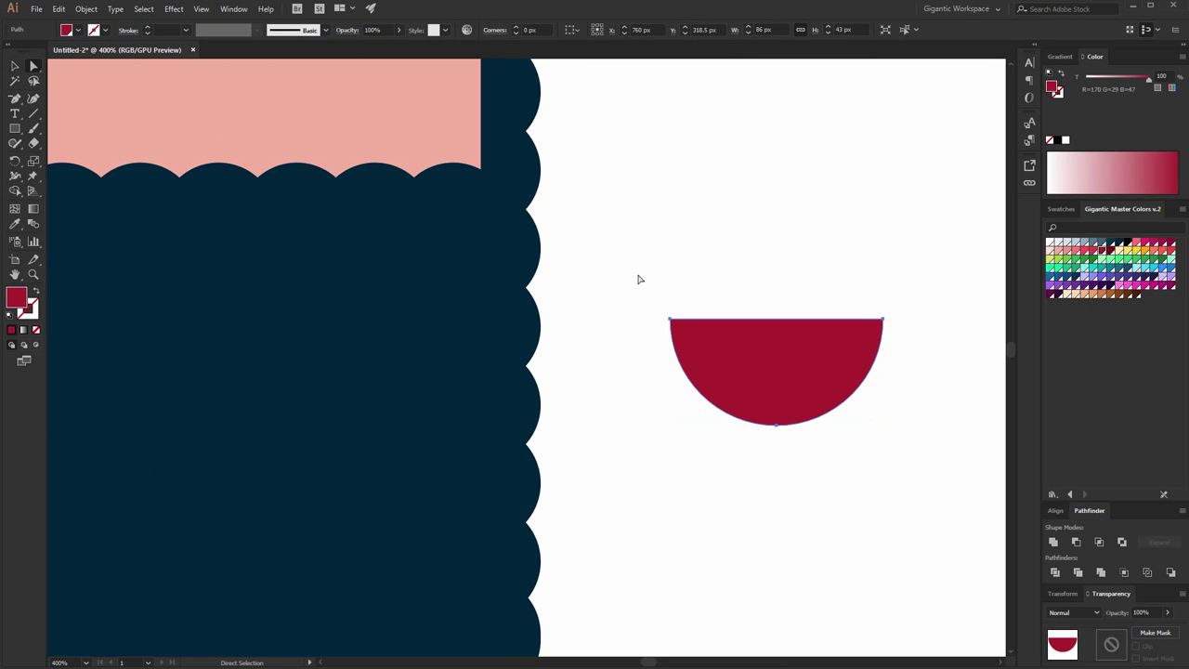
drag(638, 275, 684, 340)
drag(901, 291, 690, 339)
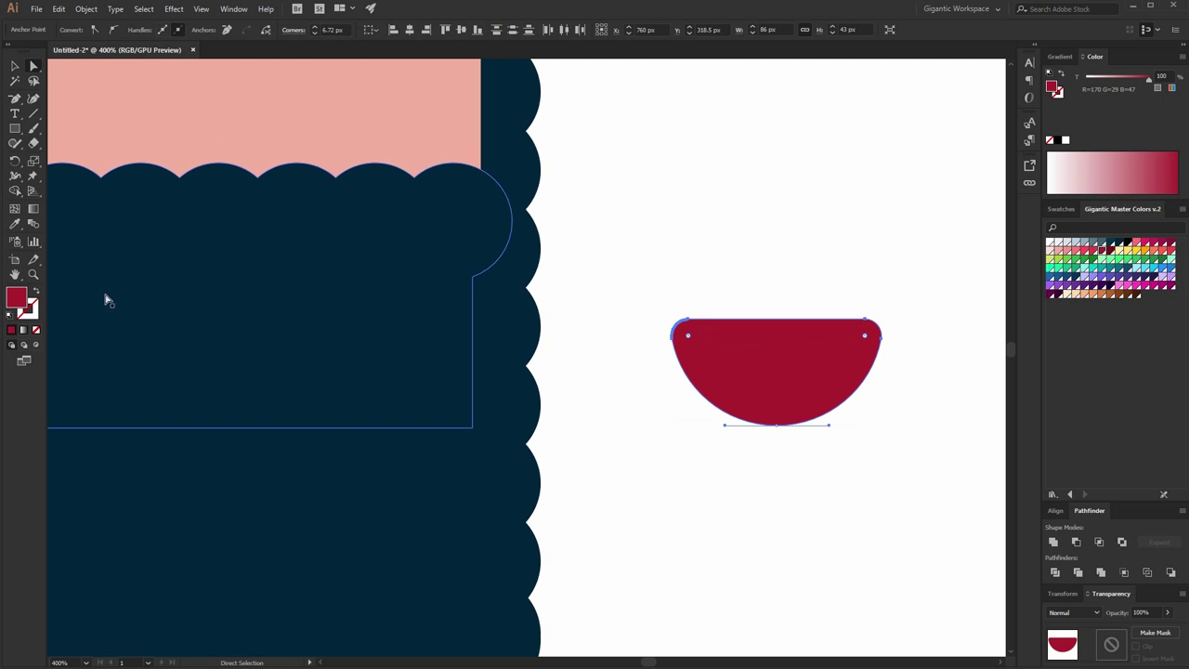
key(v)
click(775, 149)
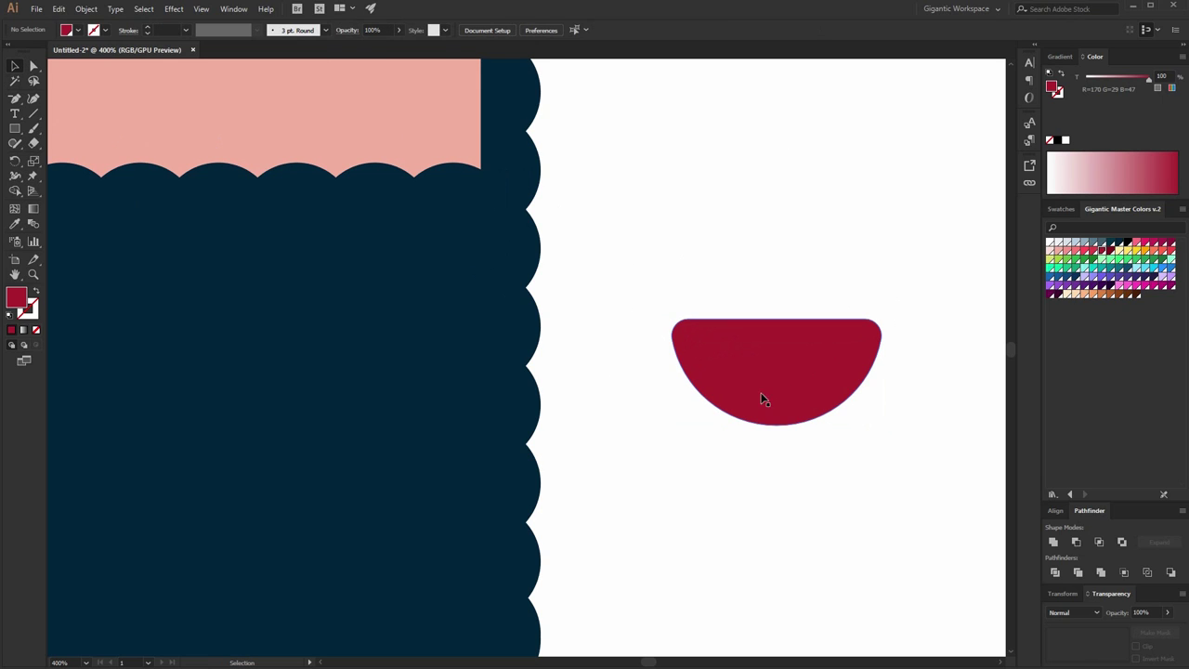
Step: Draw a 60 × 10 px teeth rectangle centred along the mouth's top edge and fill it with white
key(m)
drag(703, 318, 852, 343)
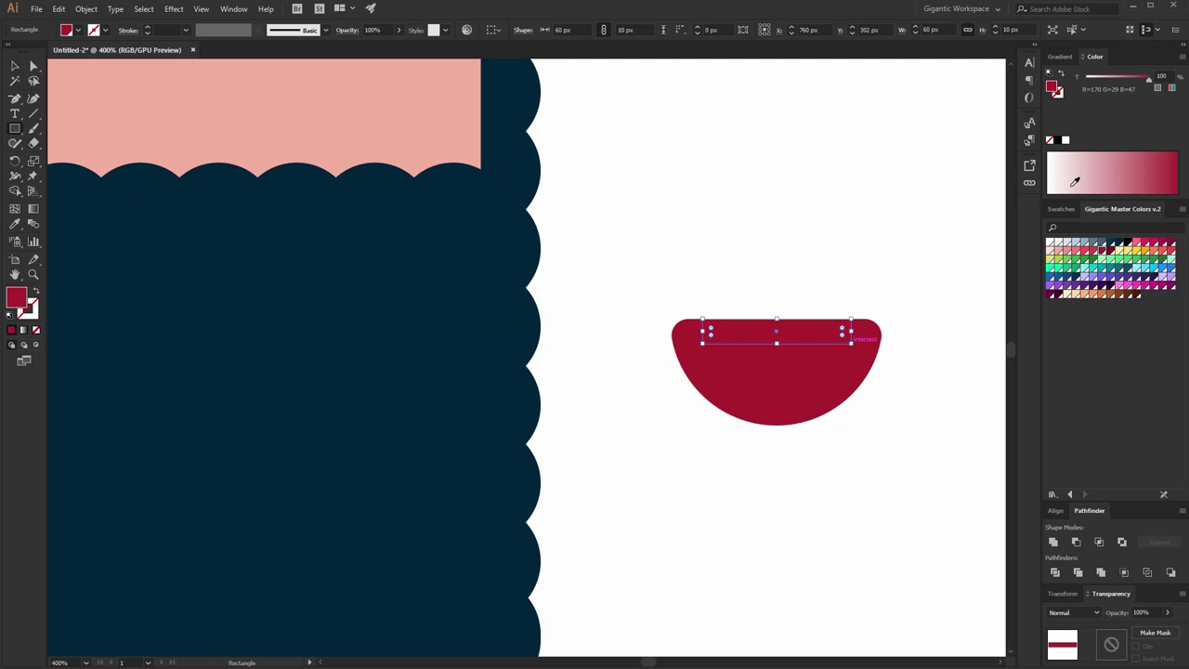
click(1050, 244)
Step: Round the two lower corners of the white teeth rectangle to about 4.88 px
key(a)
click(703, 343)
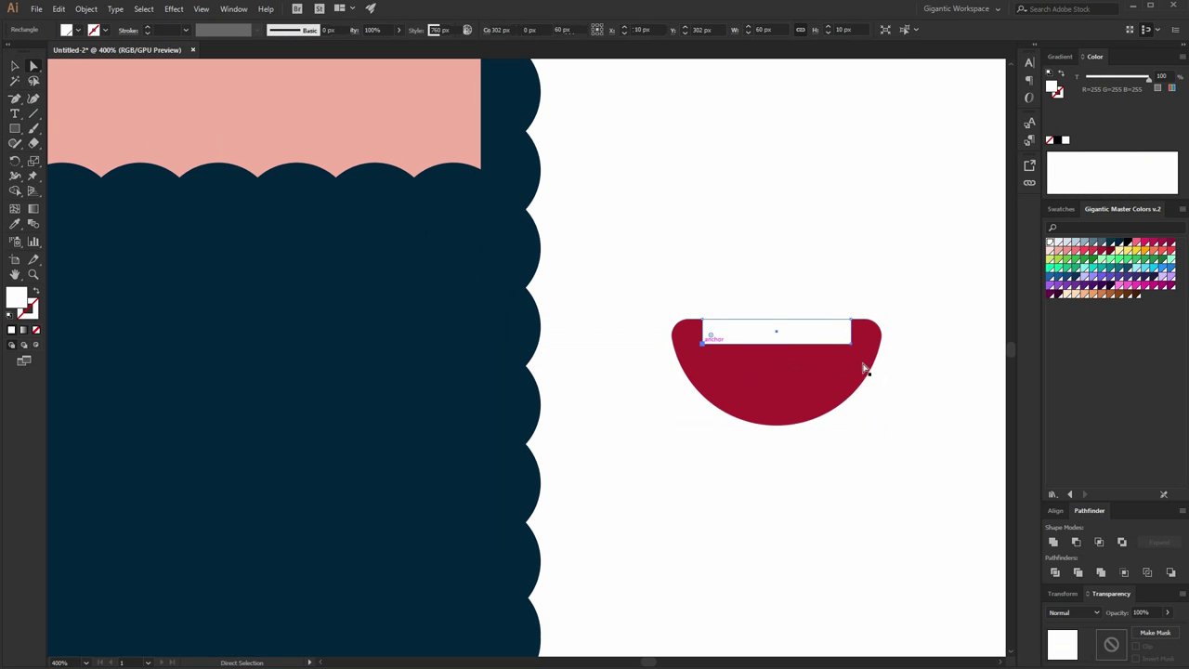
shift+click(847, 344)
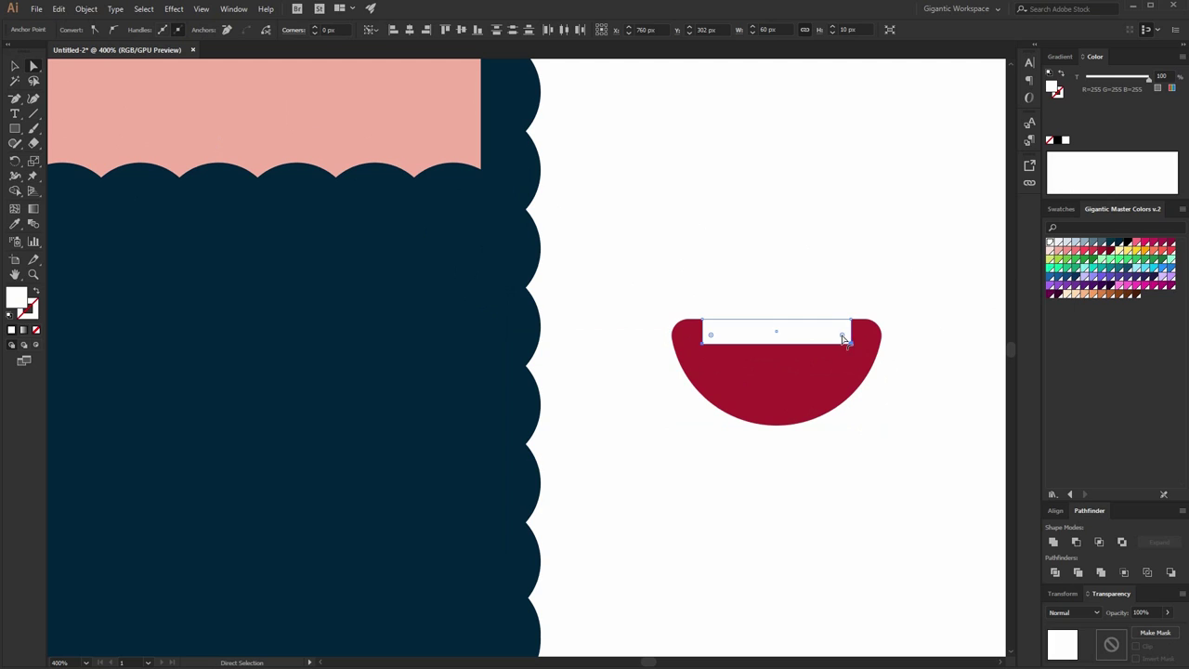
drag(843, 340, 838, 331)
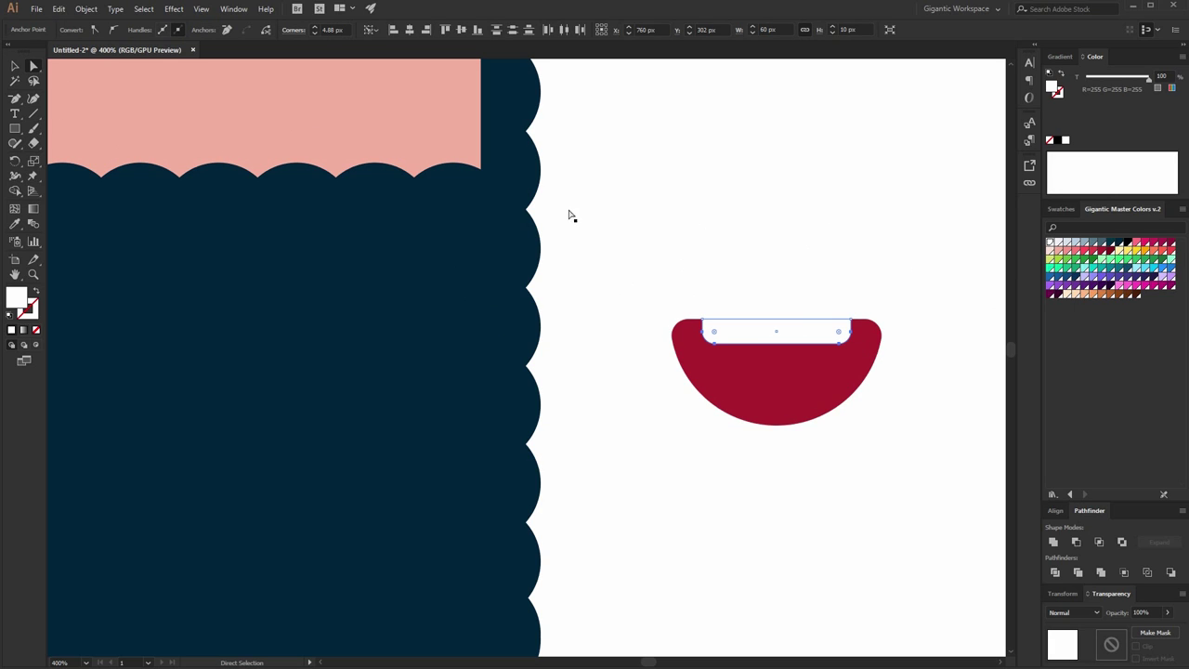
click(15, 69)
key(ctrl+shift+a)
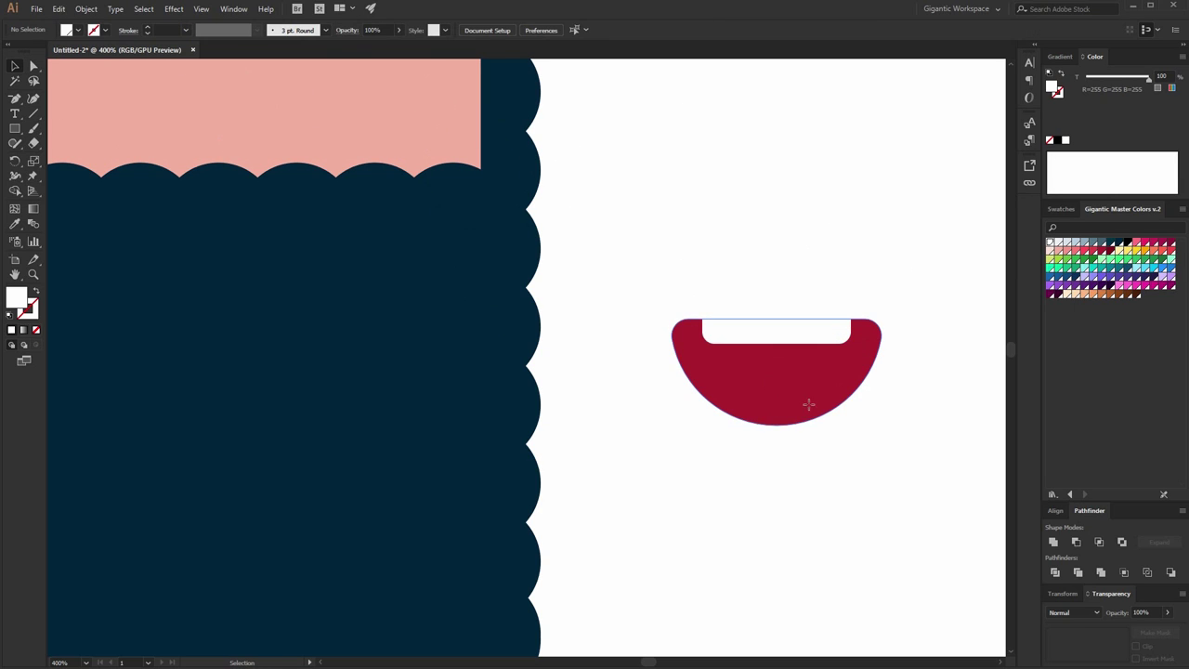
Step: Draw a 59 × 45 px tongue rectangle over the mouth's lower left part and fill it with bright pink-red (R=255 G=70 B=86)
key(m)
drag(786, 362, 640, 475)
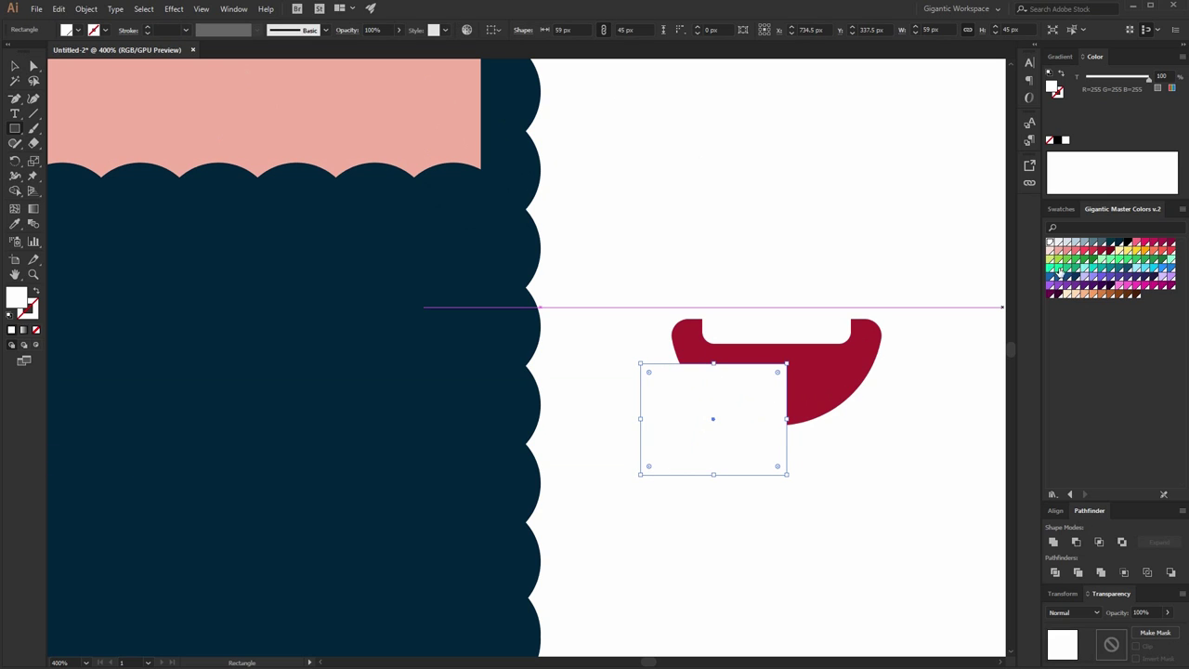
click(1084, 252)
Step: Round the tongue rectangle's upper right corner to about 17.38 px
key(a)
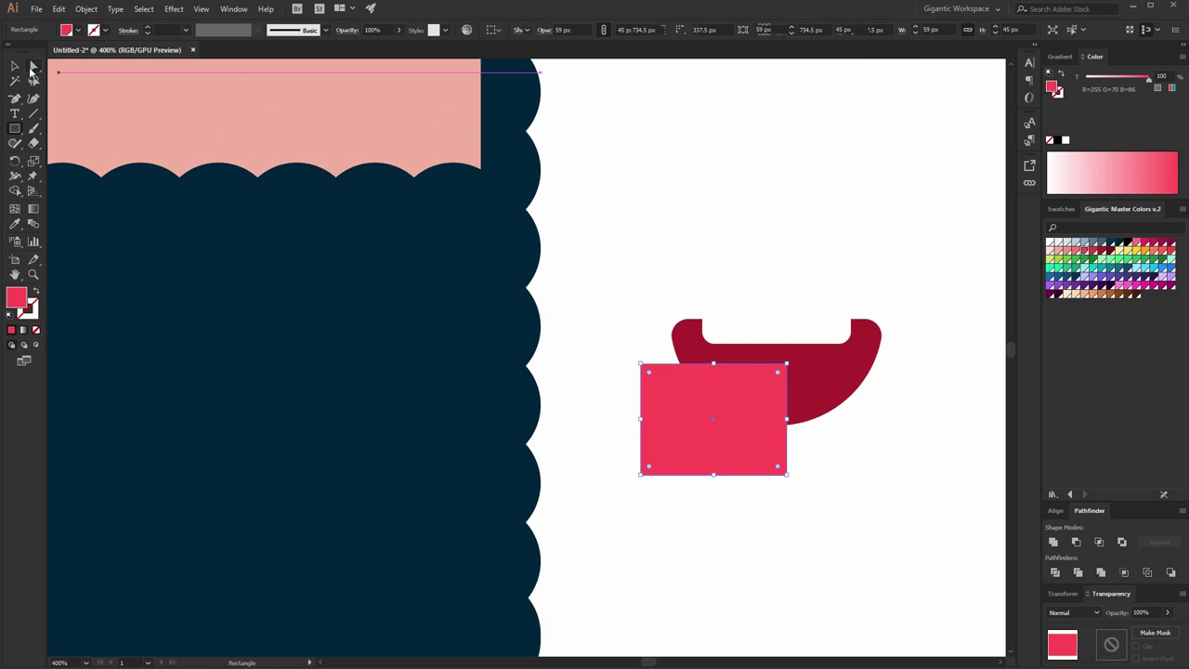
click(786, 368)
drag(780, 371, 750, 417)
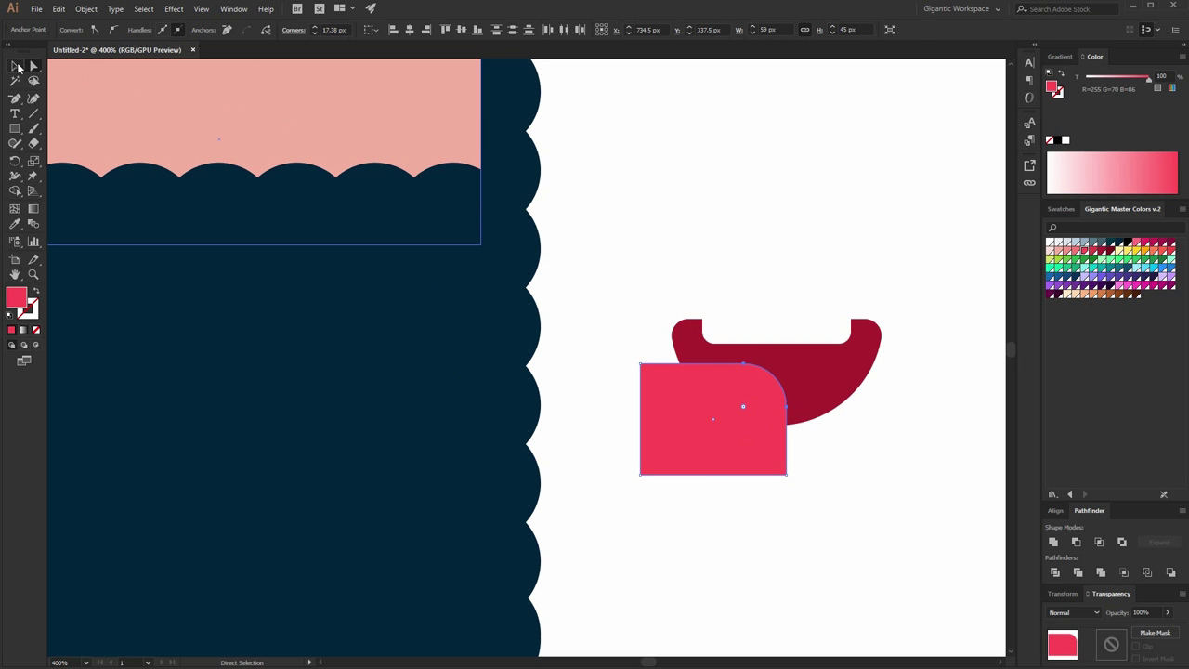
click(18, 67)
Step: Divide the overlapping mouth and tongue shapes and delete the tongue piece outside the mouth, keeping the white teeth in front
click(826, 409)
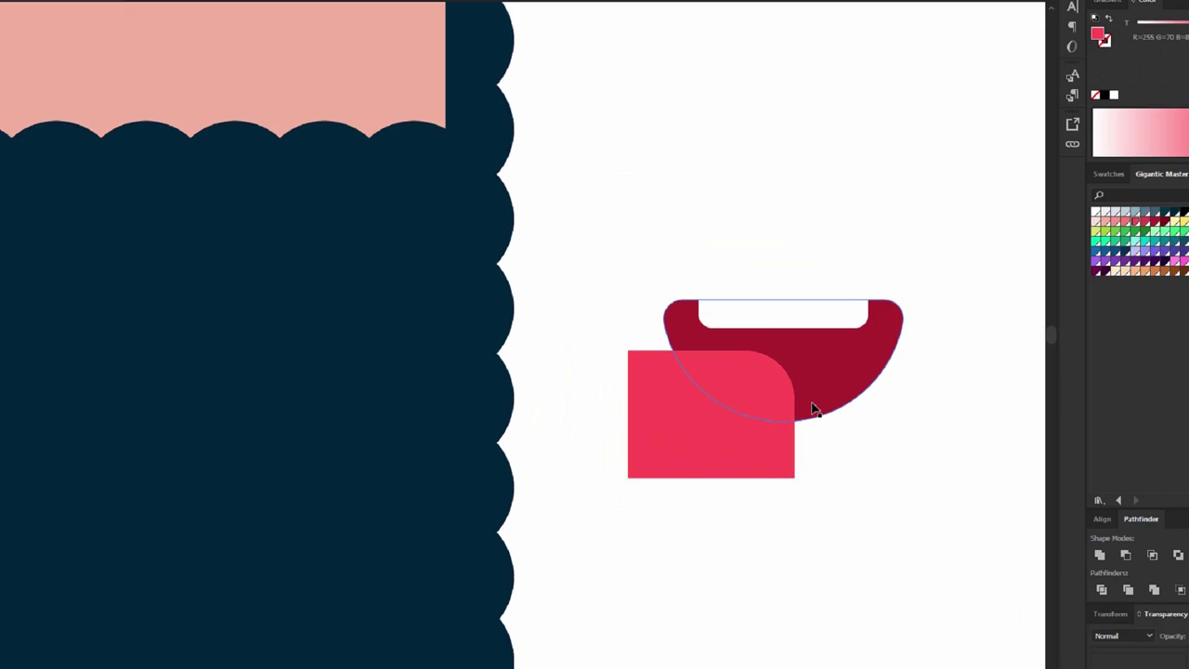
click(887, 338)
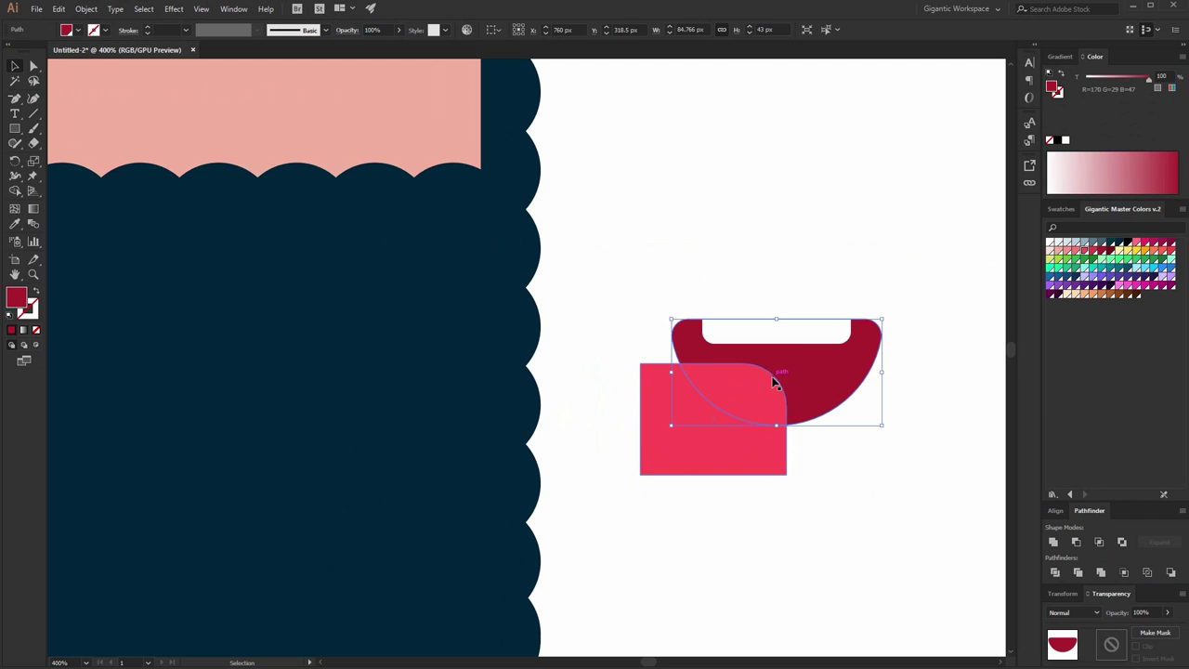
key(ctrl)
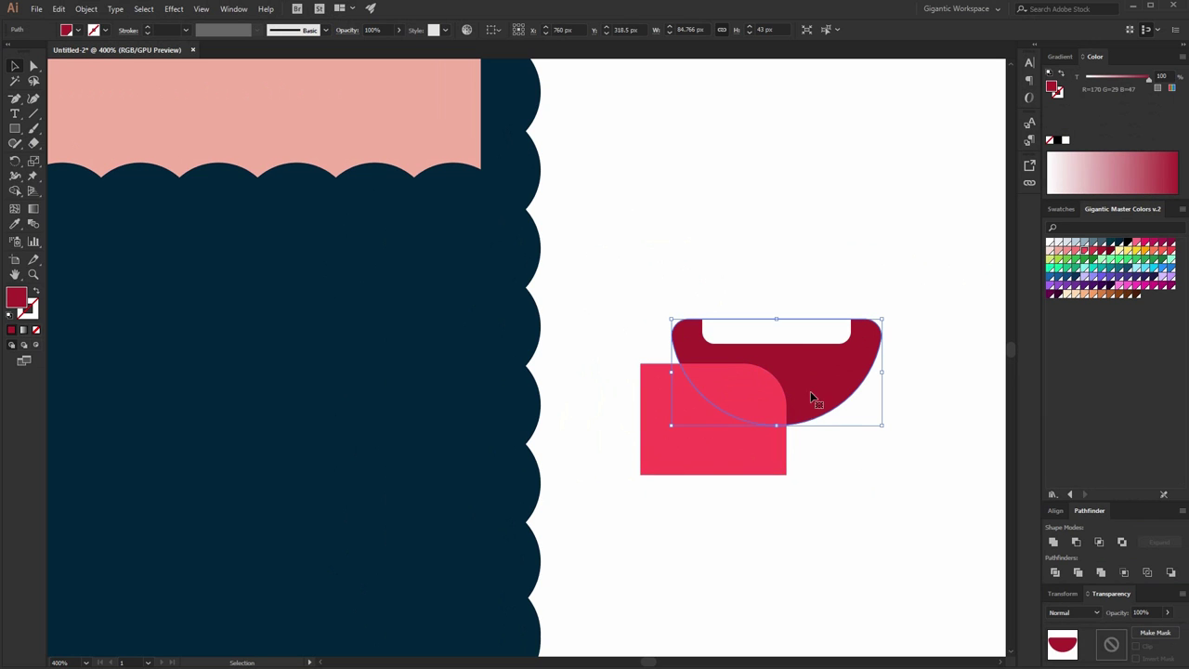
shift+click(675, 472)
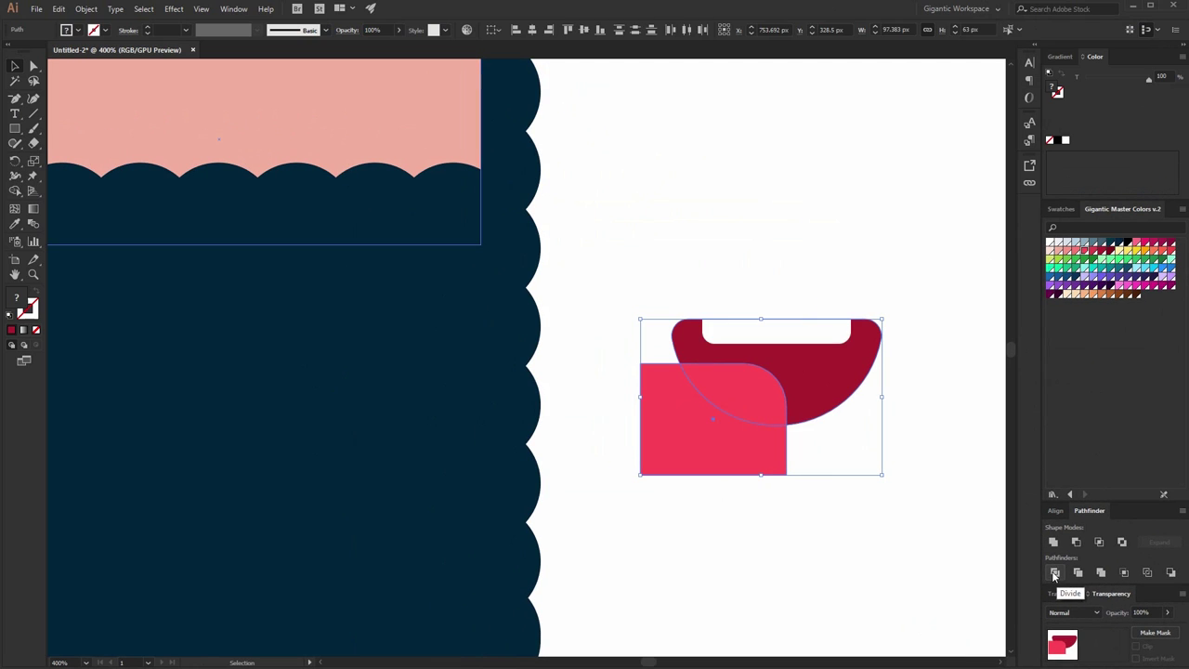
click(921, 477)
right_click(786, 379)
click(823, 481)
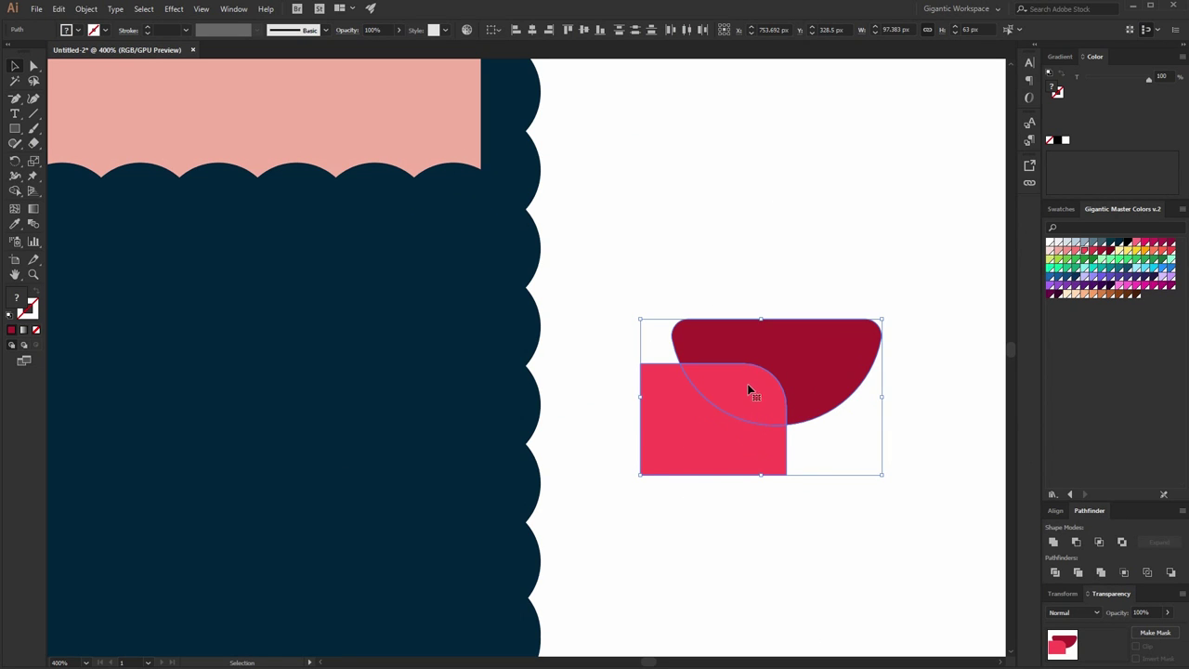
key(Delete)
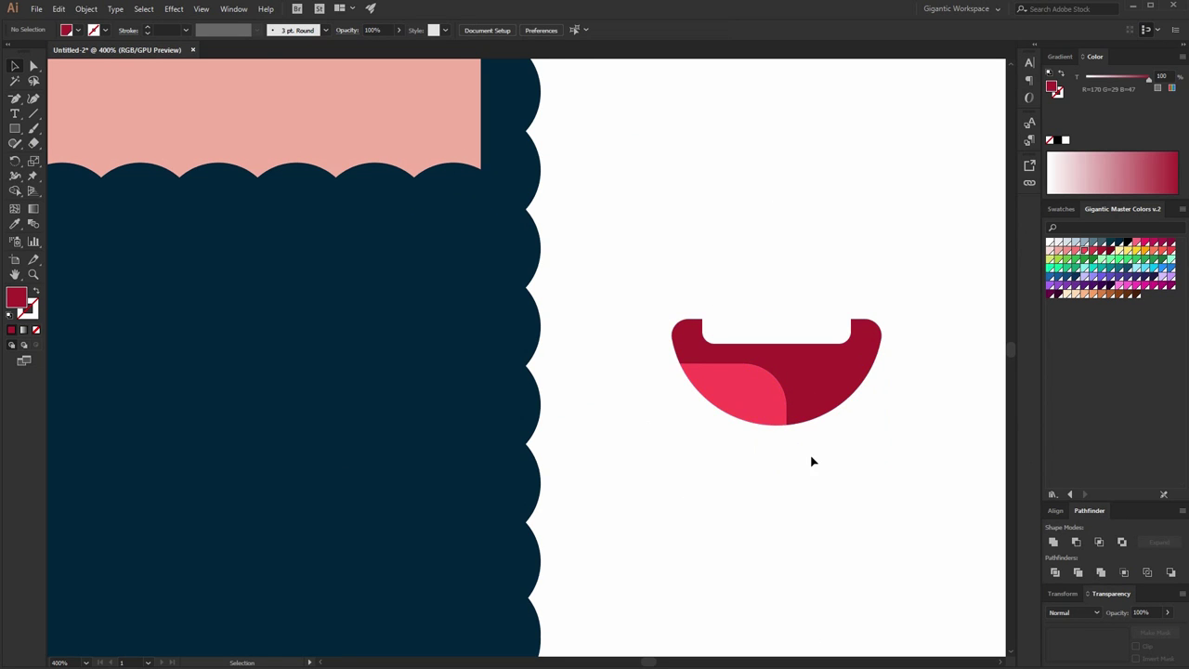
Step: Fill the mouth shape behind the teeth and tongue with darker red (R=122 G=11 B=27)
key(ctrl+plus)
key(ctrl+plus)
drag(794, 436, 655, 450)
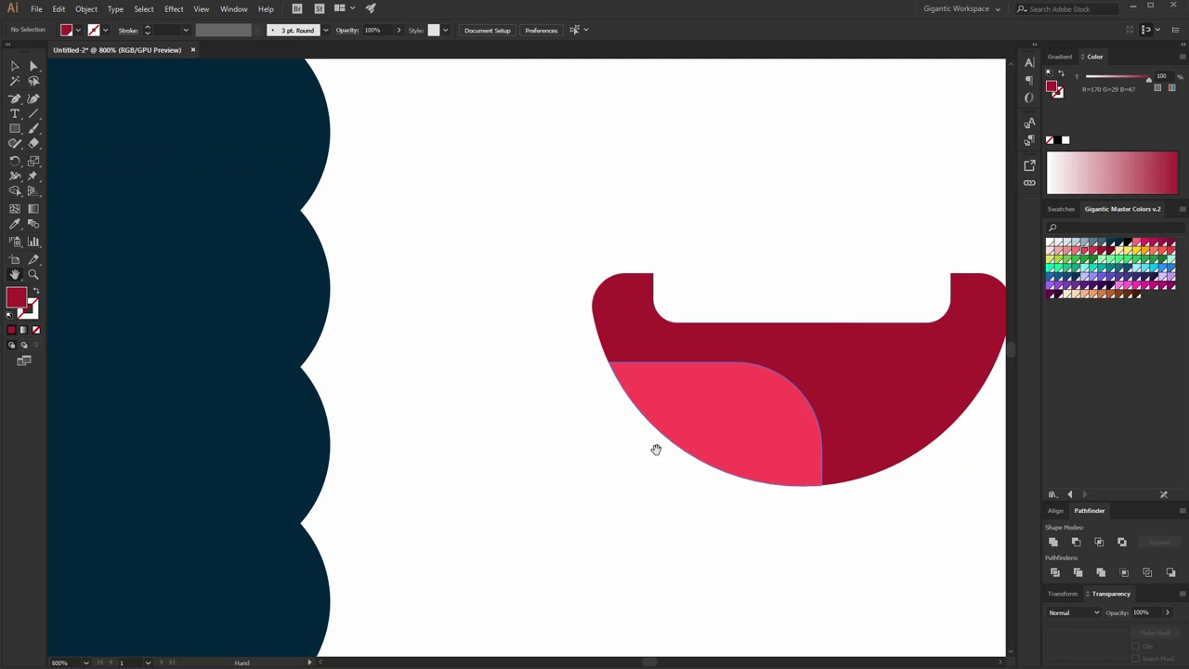
click(820, 409)
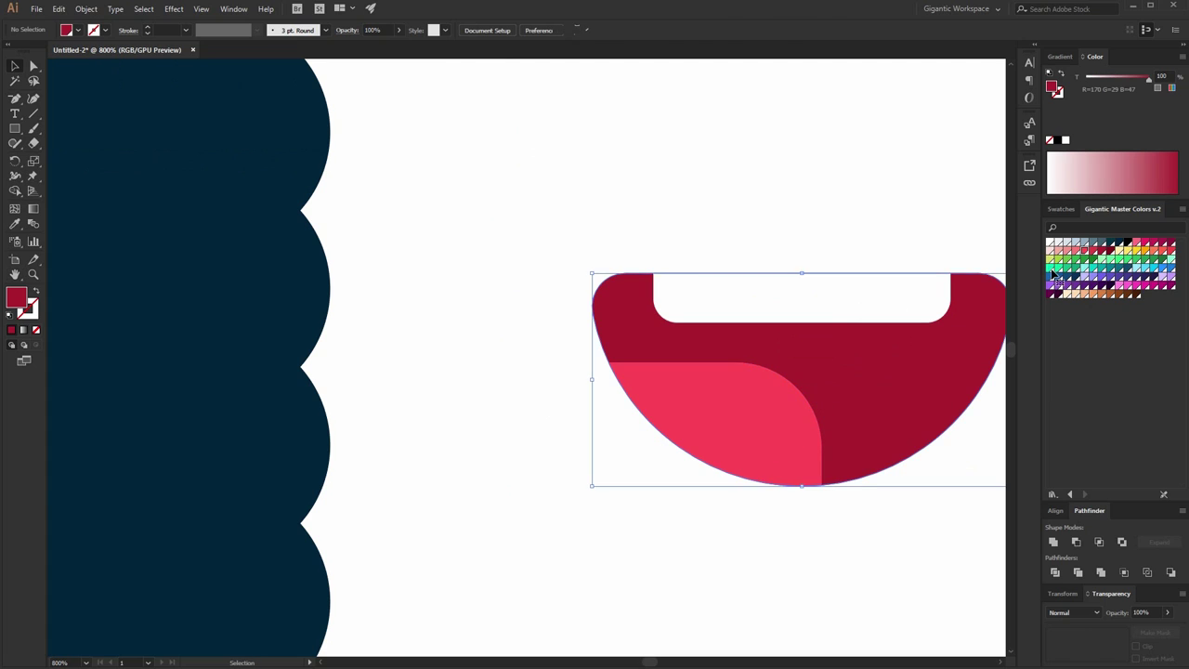
click(1109, 250)
key(ctrl+shift+a)
Step: Draw a 15 × 10 px tooth rectangle over the white teeth, left of the middle, and fill it with yellow (R=249 G=209 B=31)
key(m)
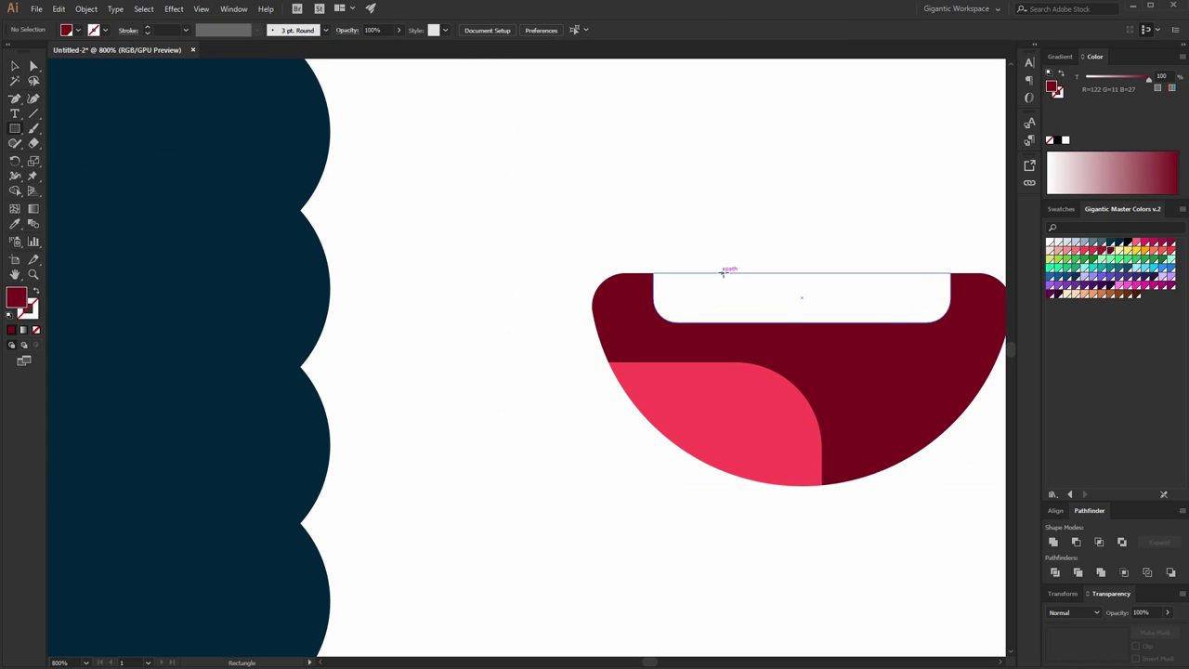
drag(723, 274, 797, 323)
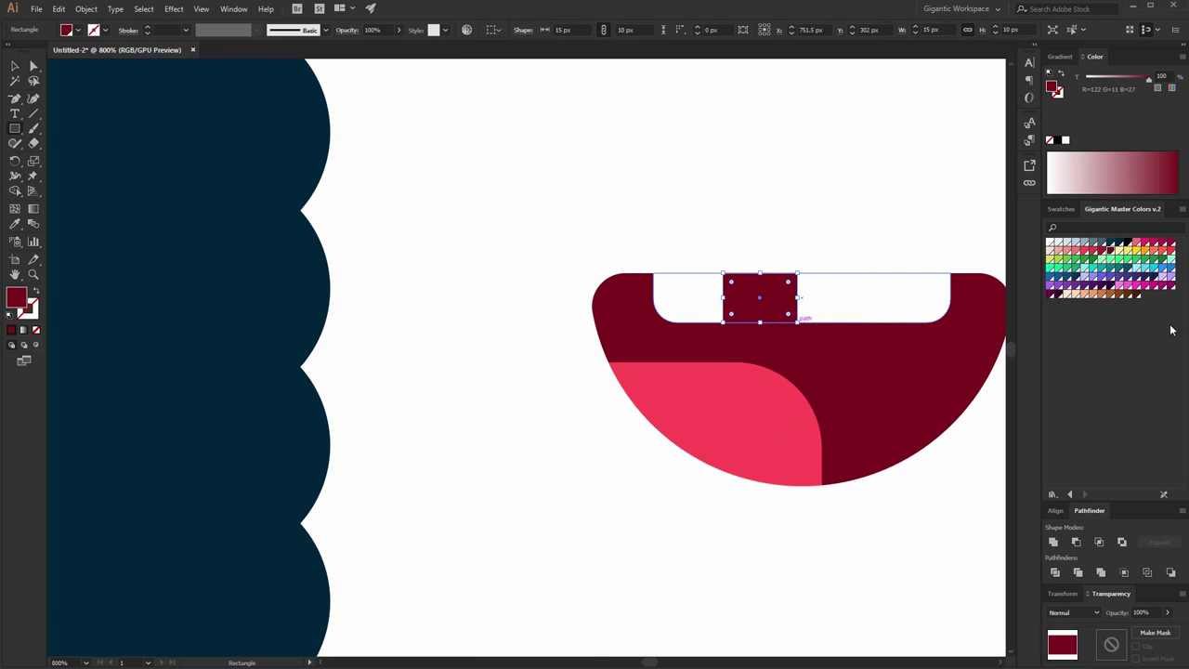
click(1137, 253)
key(a)
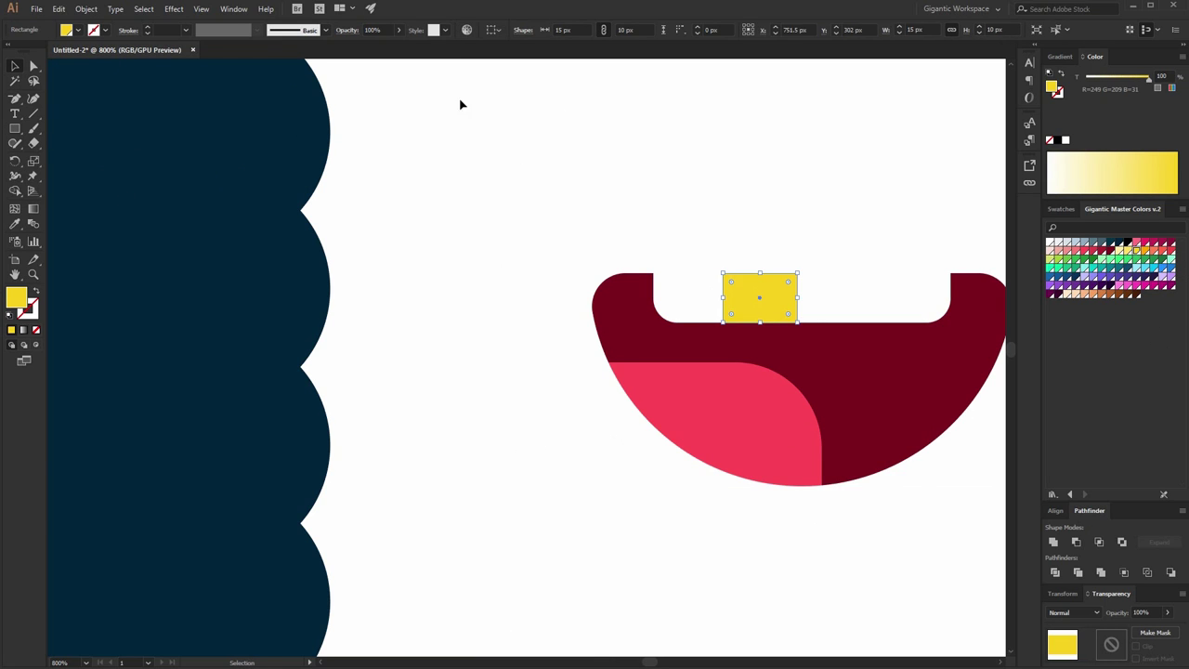
Step: Group the mouth, tongue, teeth and yellow tooth into one object
drag(587, 143, 933, 525)
key(ctrl+g)
key(v)
key(ctrl+minus)
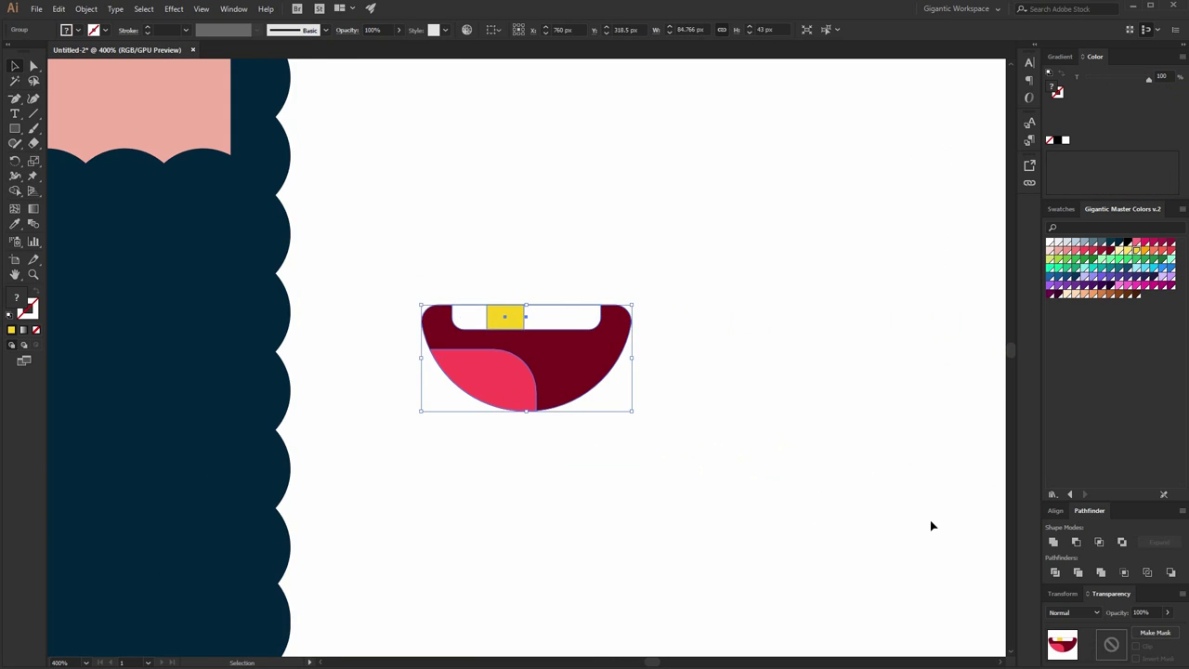
Step: Place the grouped mouth on the beard just below the pink face and enlarge it to span most of the face width
key(space)
drag(757, 516, 1042, 502)
drag(844, 477, 963, 482)
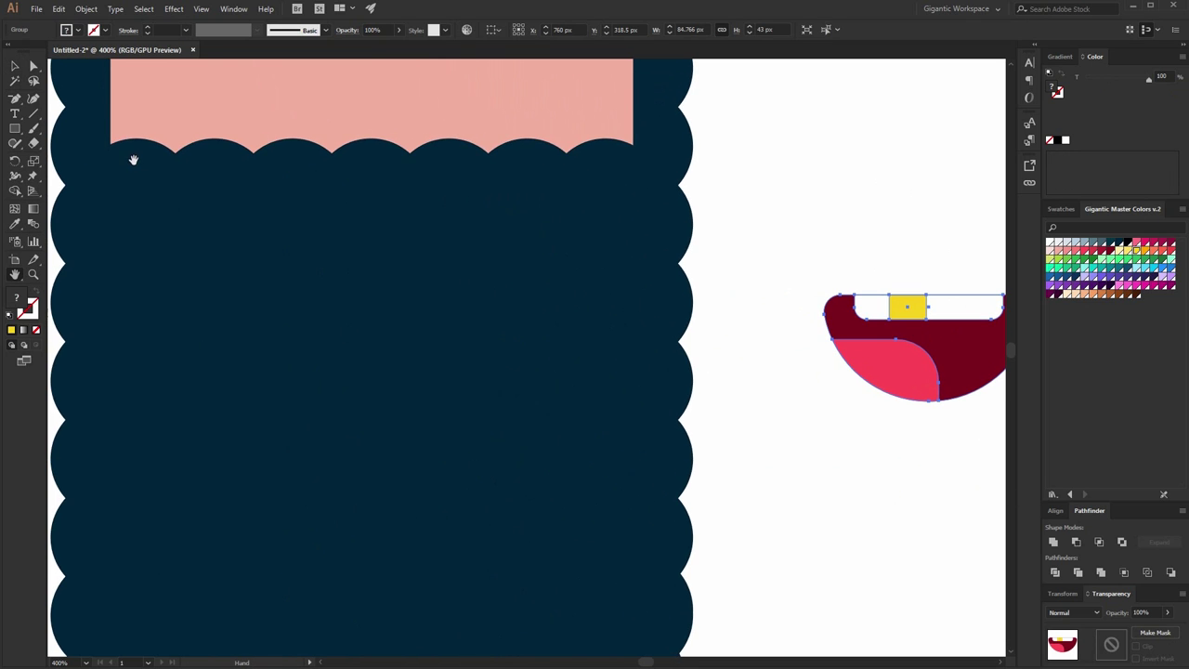
key(ctrl+minus)
key(v)
drag(578, 331, 302, 312)
click(515, 325)
Step: Center the mouth, face and beard horizontally on one another
drag(483, 127, 84, 380)
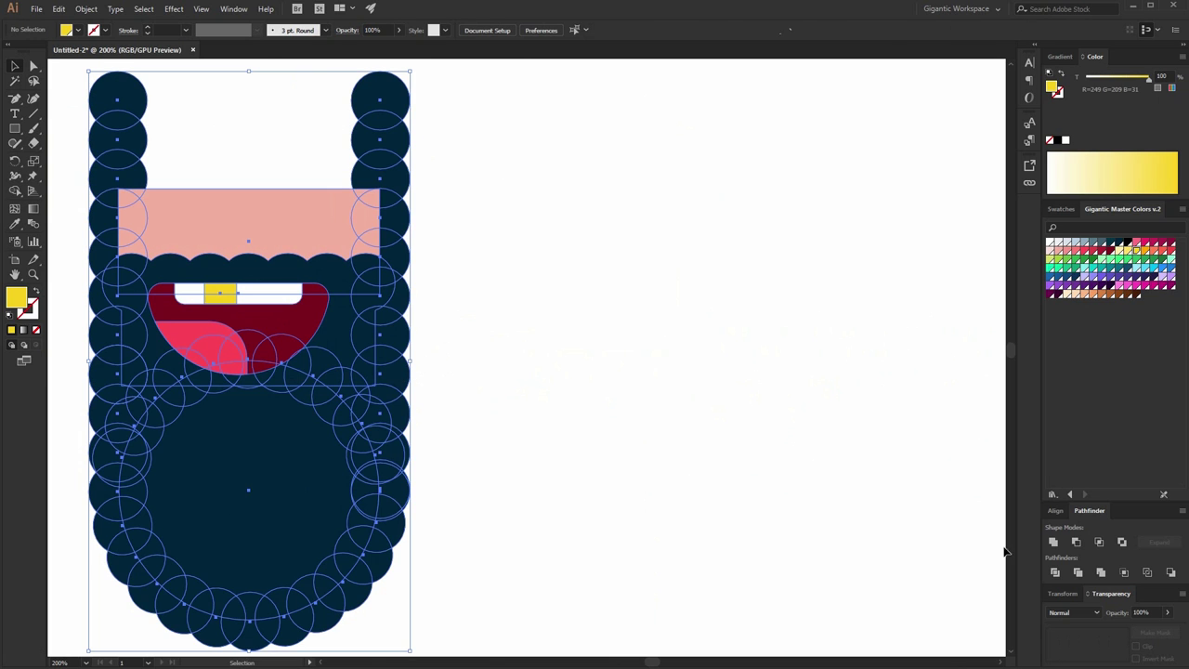
click(1055, 510)
click(1075, 537)
click(806, 467)
drag(587, 341, 547, 273)
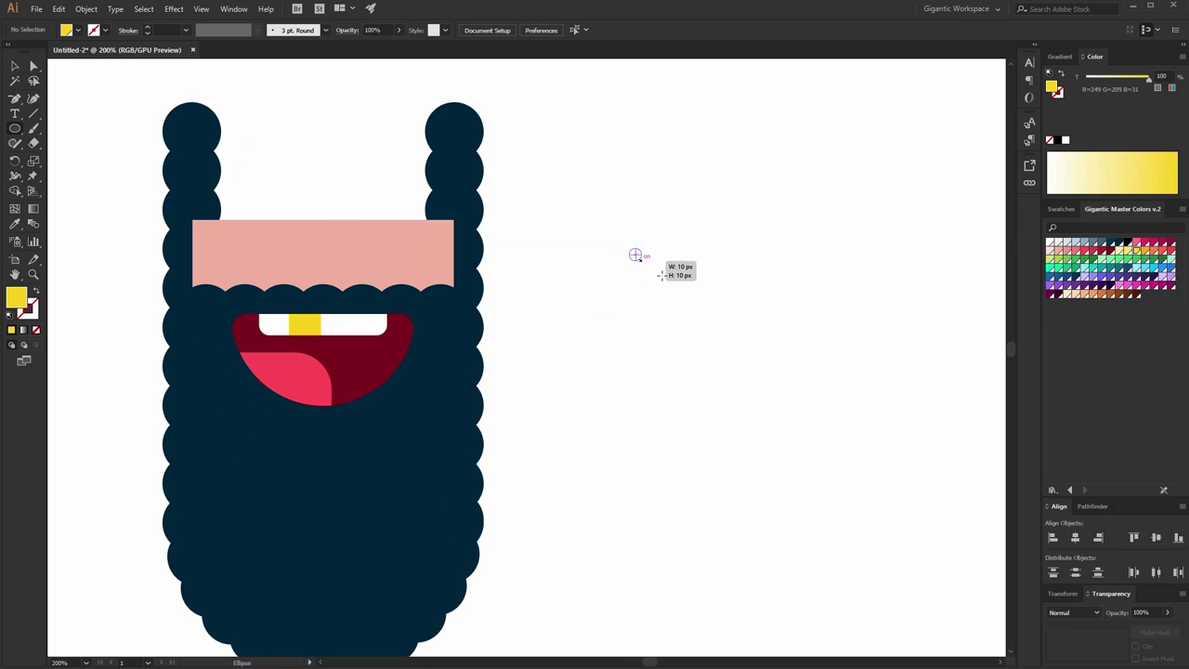
Step: Draw a circle about 142 px wide beside the head and subtract a rectangle covering its lower half, leaving a half-circle hat dome
drag(660, 275, 804, 424)
key(m)
mouse_move(884, 508)
mouse_down()
mouse_move(578, 371)
mouse_move(553, 335)
mouse_up()
key(v)
shift+click(725, 268)
click(1092, 506)
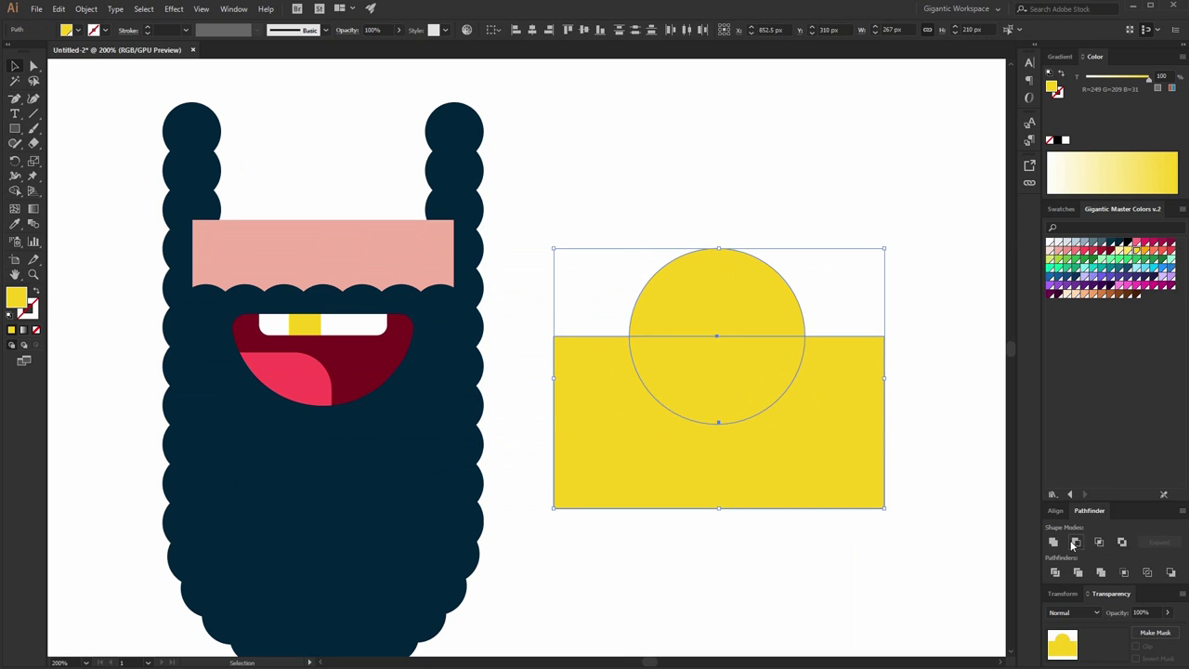
click(1075, 543)
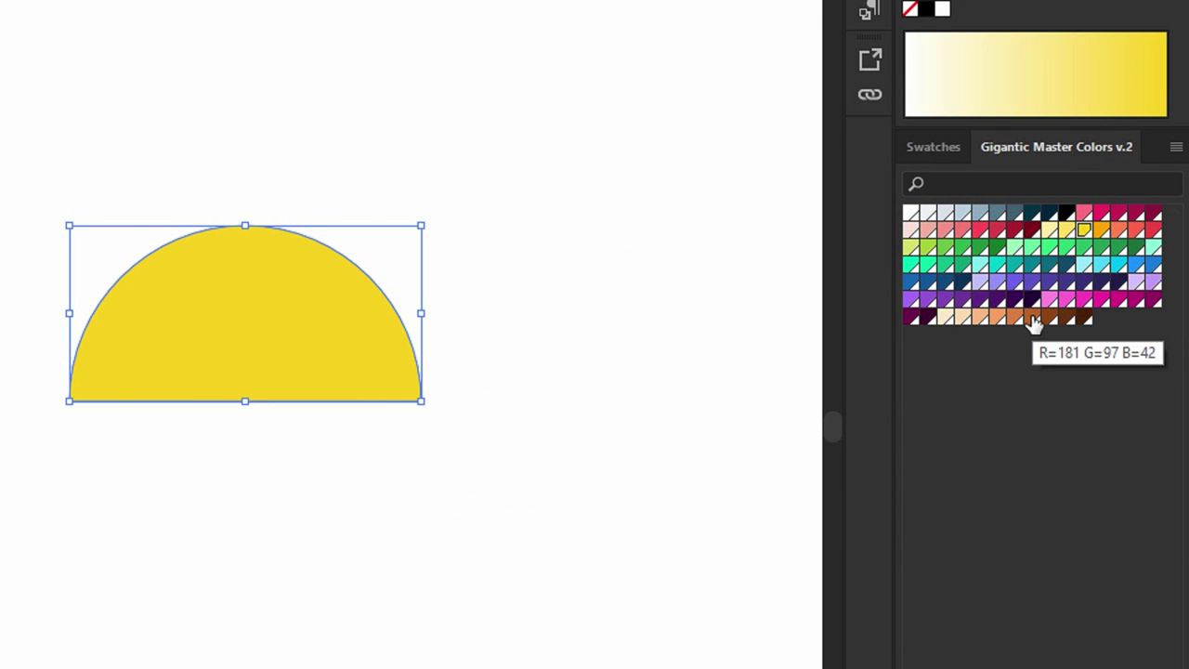
Step: Fill the half-circle dome with brown (R=142 G=69 B=19)
click(1036, 320)
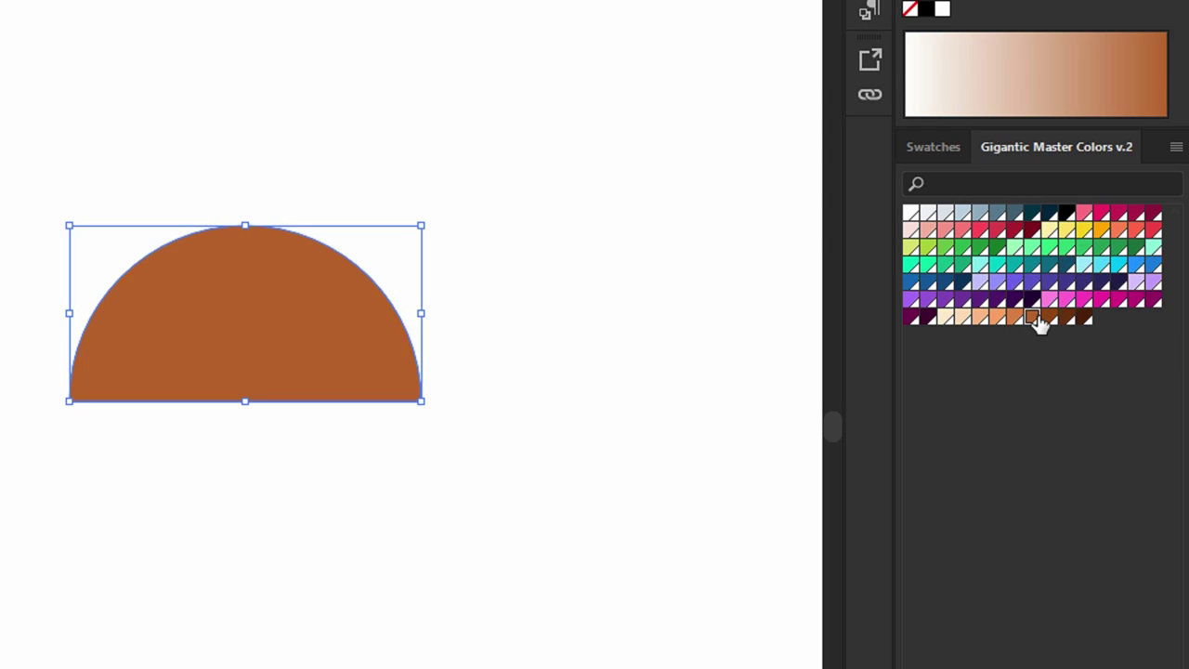
click(1050, 321)
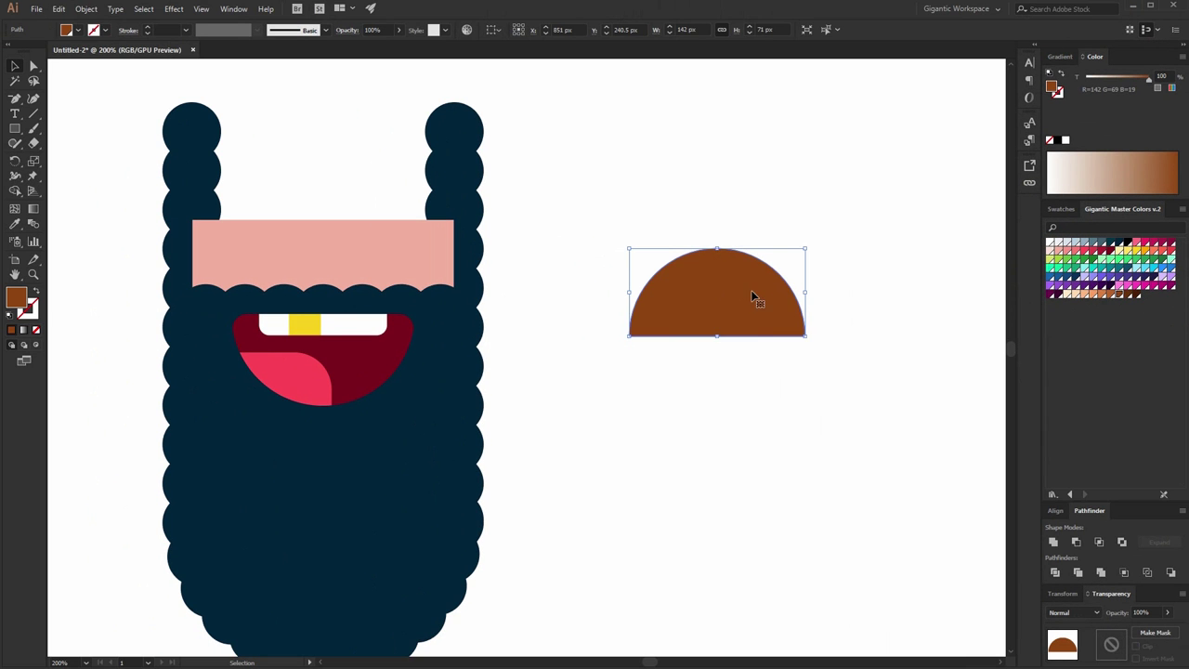
click(742, 398)
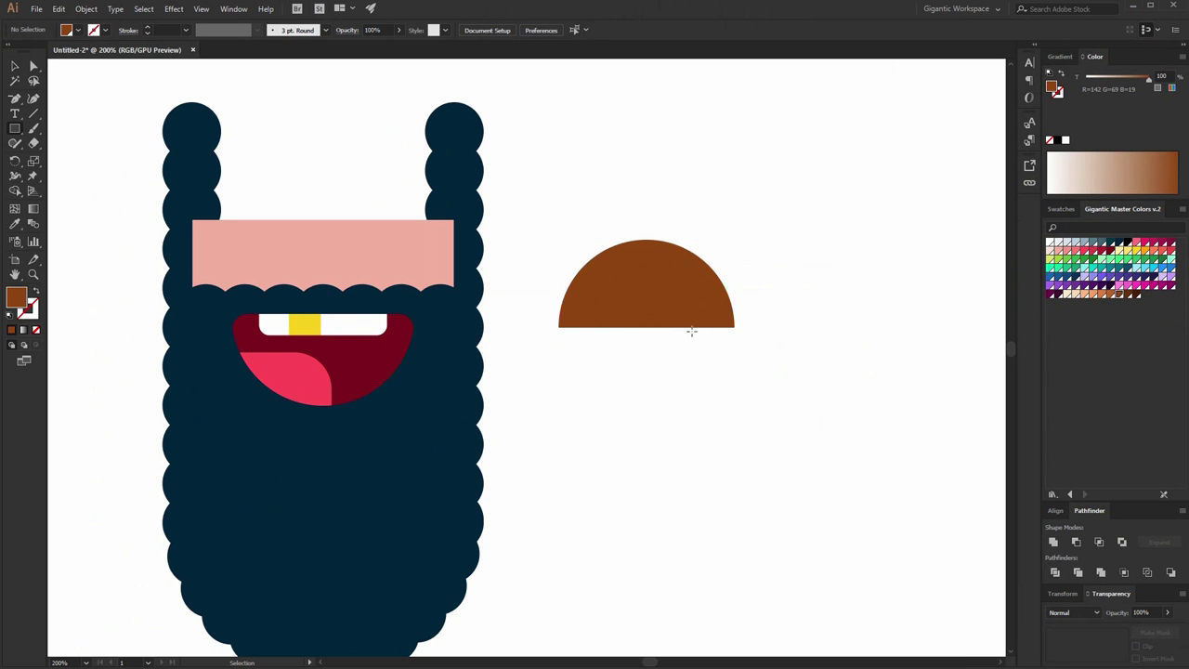
Step: Draw a 74 × 45 px rectangle over the dome's lower right part and fill it with dark brown (R=72 G=31 B=9)
drag(684, 327, 776, 273)
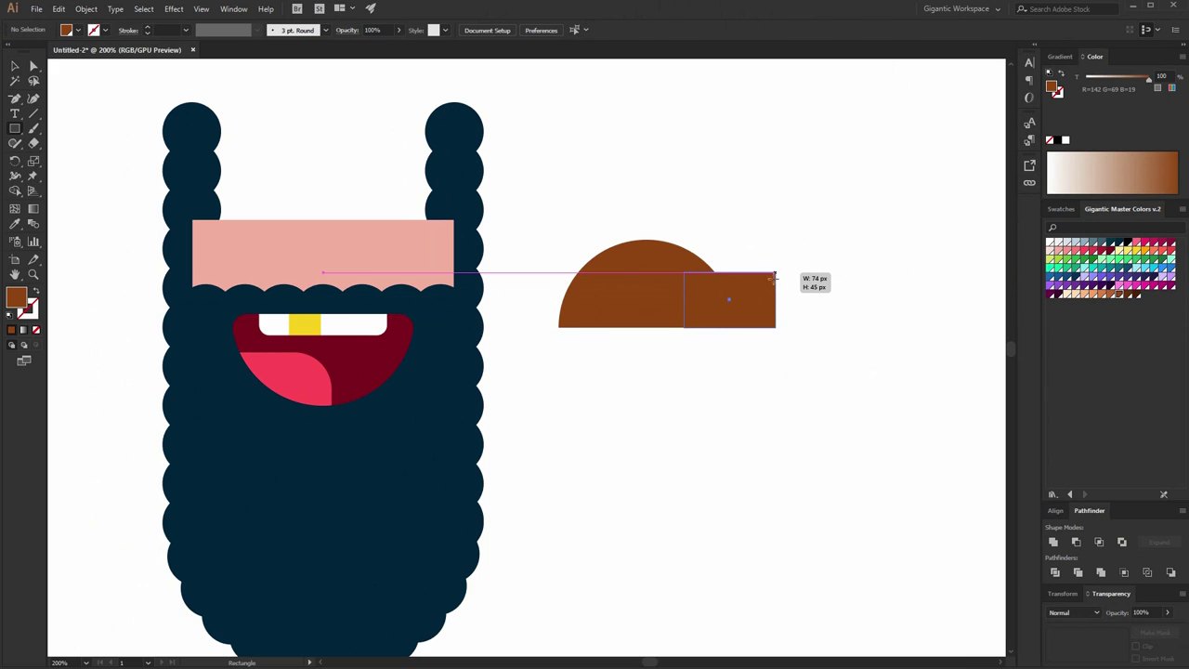
click(1128, 295)
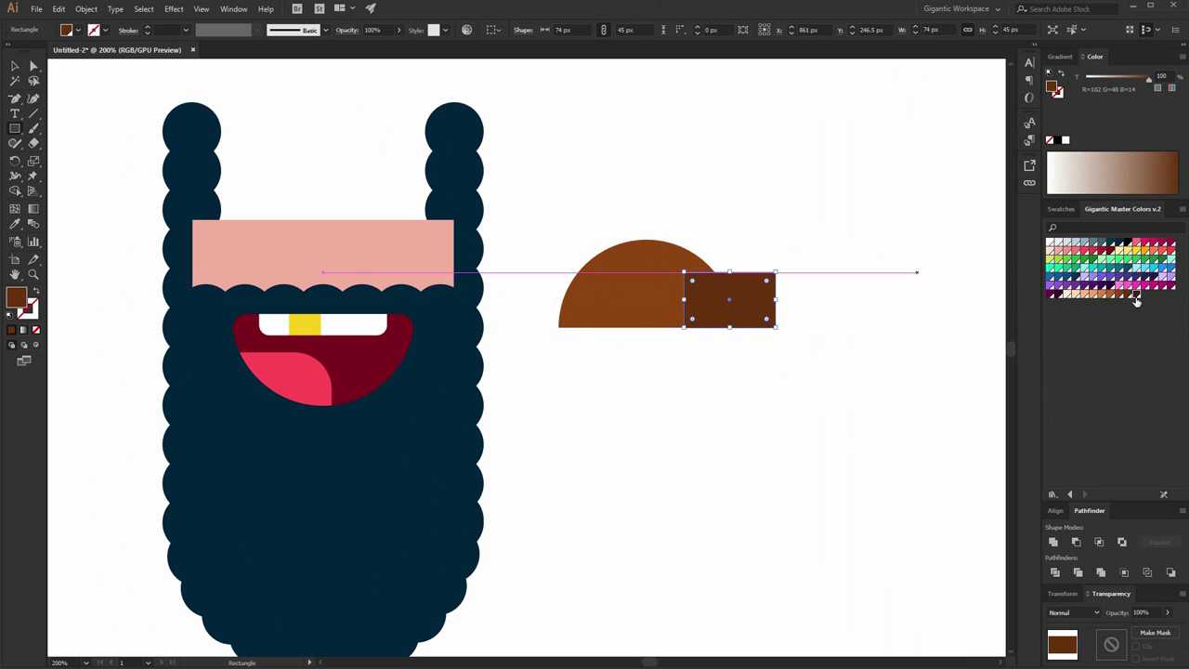
key(ctrl+=)
Step: Round all corners of the dark rectangle except the lower left to 22.5 px and shift it 13 px to the right
key(a)
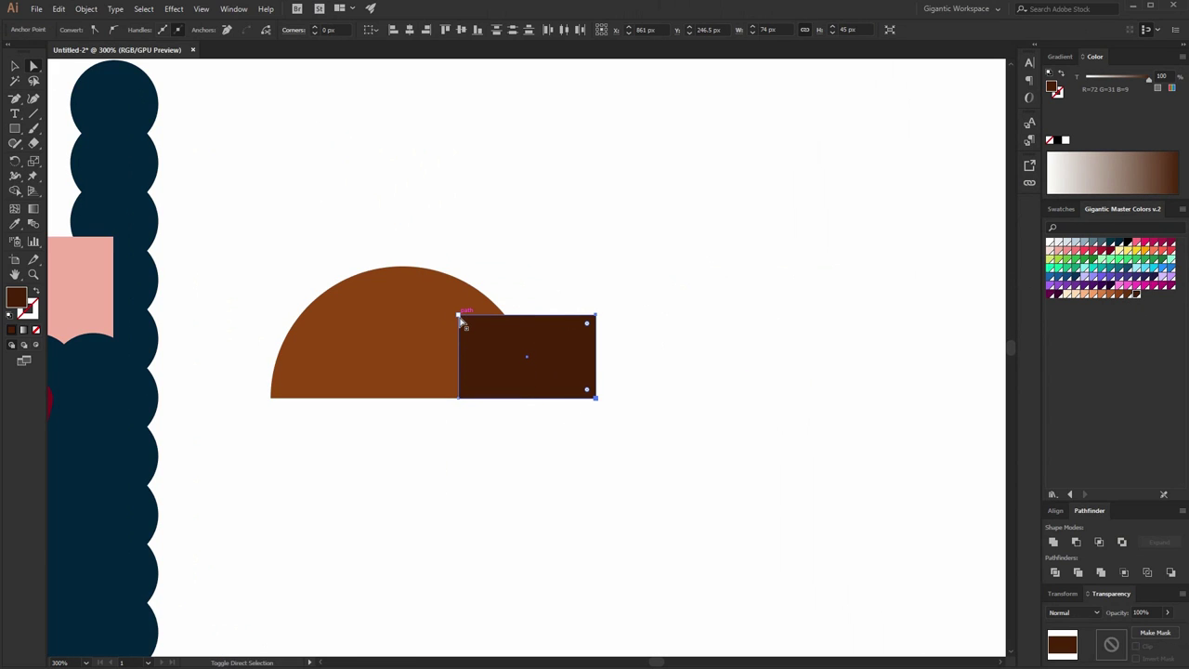
drag(476, 335, 545, 399)
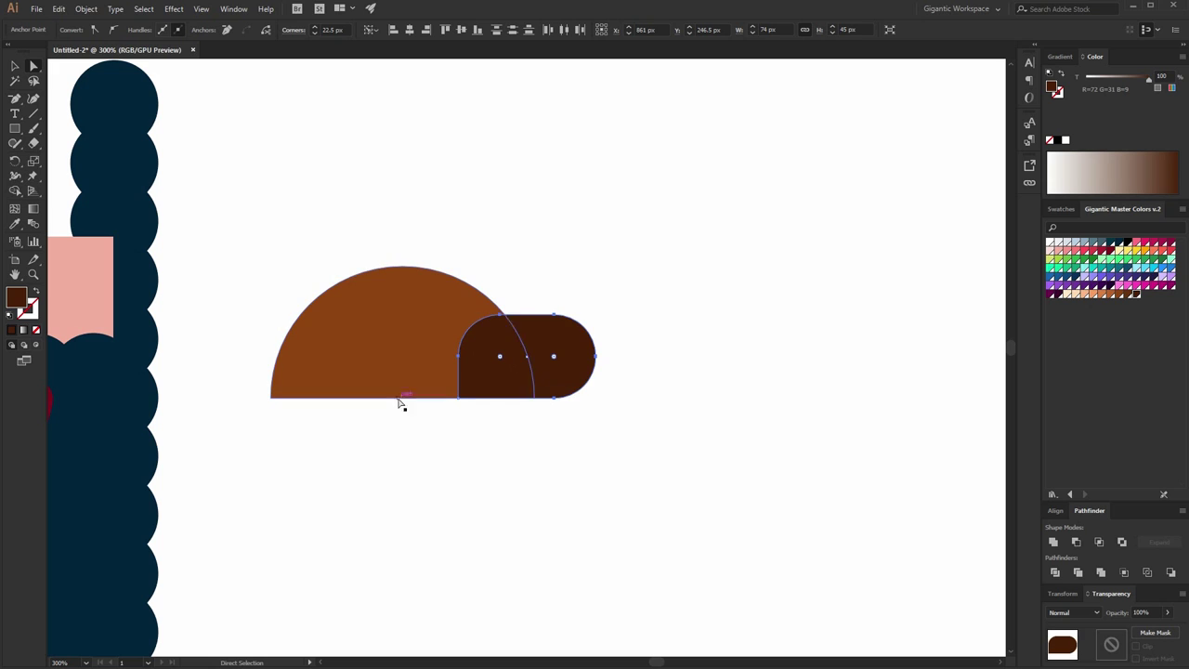
click(15, 65)
key(Right)
key(Right)
key(Right)
key(Right)
key(Right)
key(Right)
key(Right)
key(Right)
key(Right)
key(Right)
key(Right)
key(Right)
key(Right)
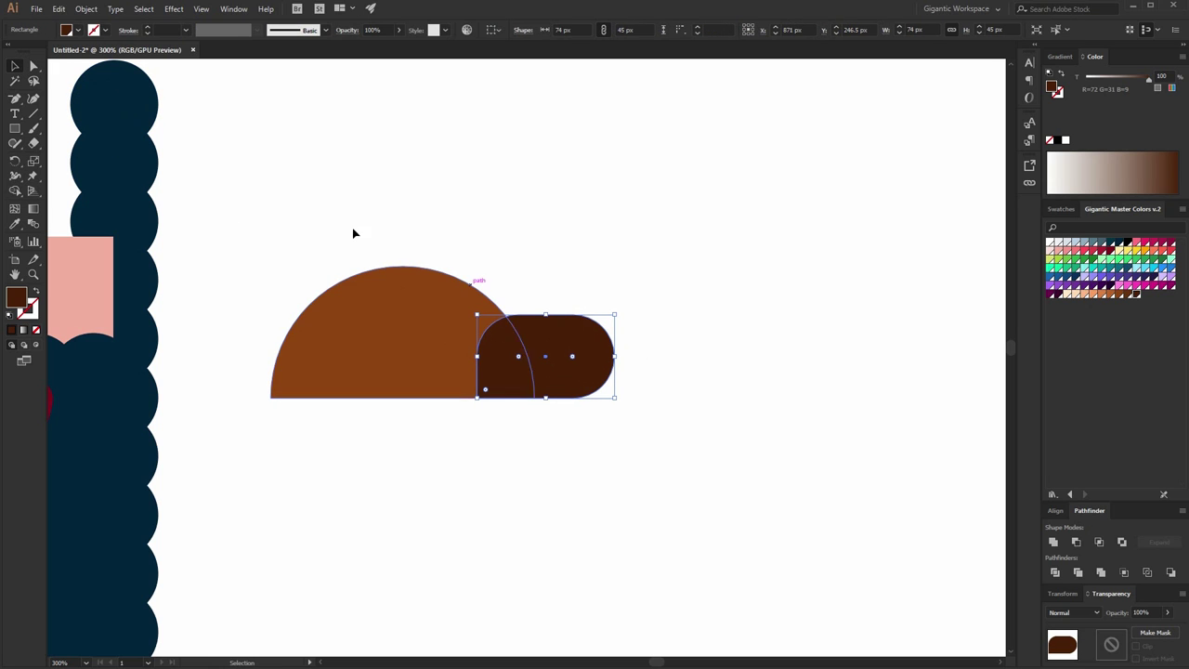
Step: Narrow the rounded dark shape to 48 px from its right end and scale it up to about 59 × 55 px
click(34, 66)
drag(646, 235, 529, 400)
click(14, 65)
click(577, 338)
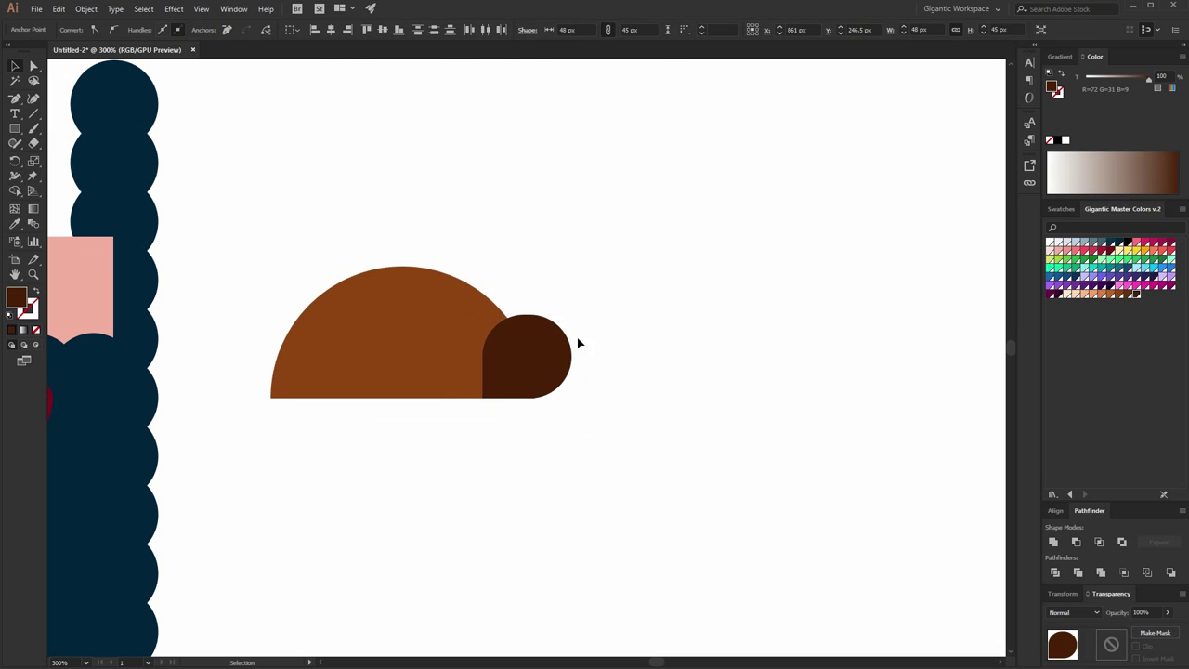
click(564, 340)
drag(572, 314, 592, 297)
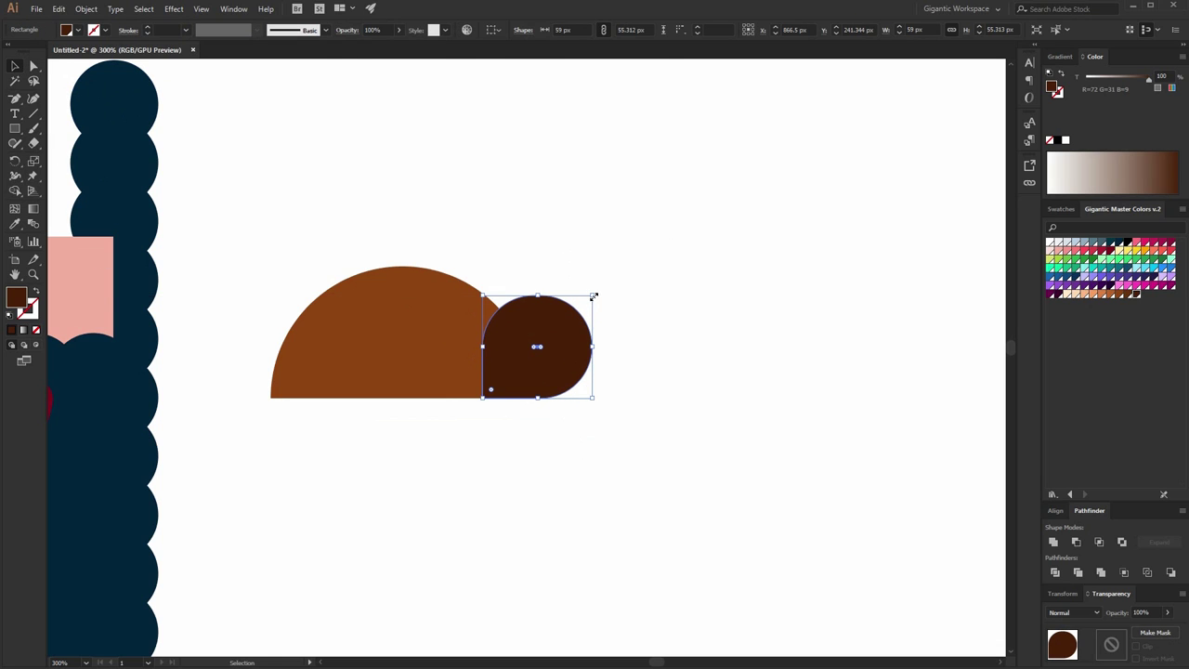
Step: Send the rounded dark shape behind the dome and move it 6 px to the right
key(ctrl+[)
key(Right)
key(Right)
key(Right)
key(Right)
click(673, 328)
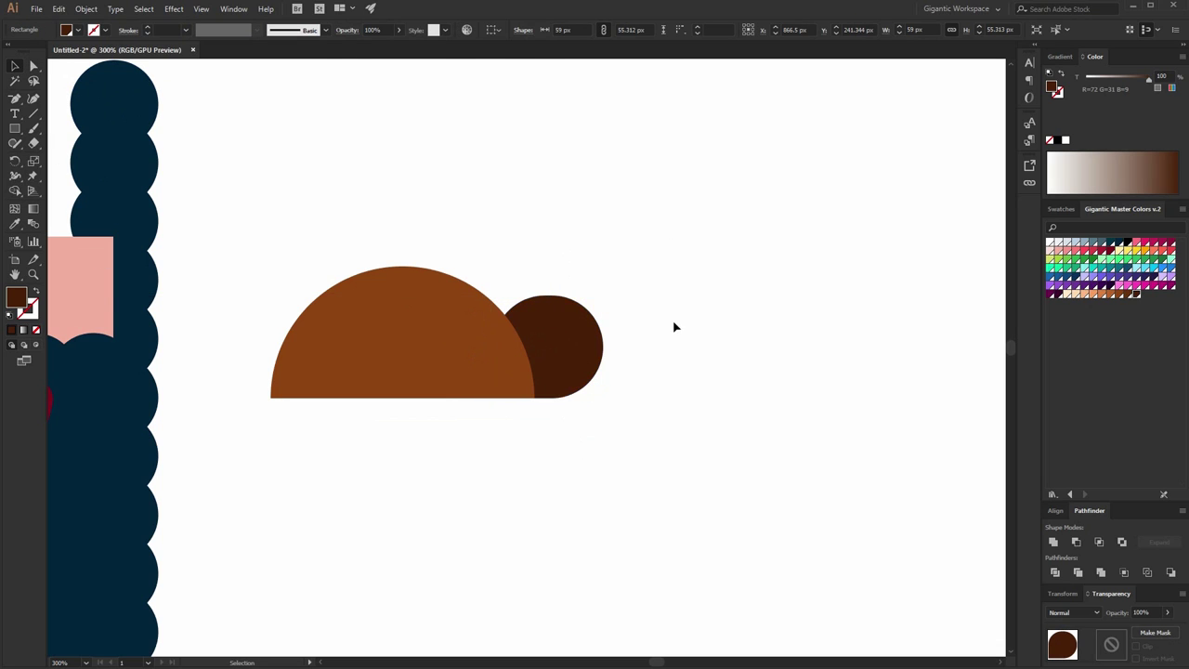
Step: Recolor the rounded side shape to a slightly lighter dark brown (R=102 G=48 B=14)
click(568, 355)
click(1126, 295)
click(1127, 296)
click(747, 348)
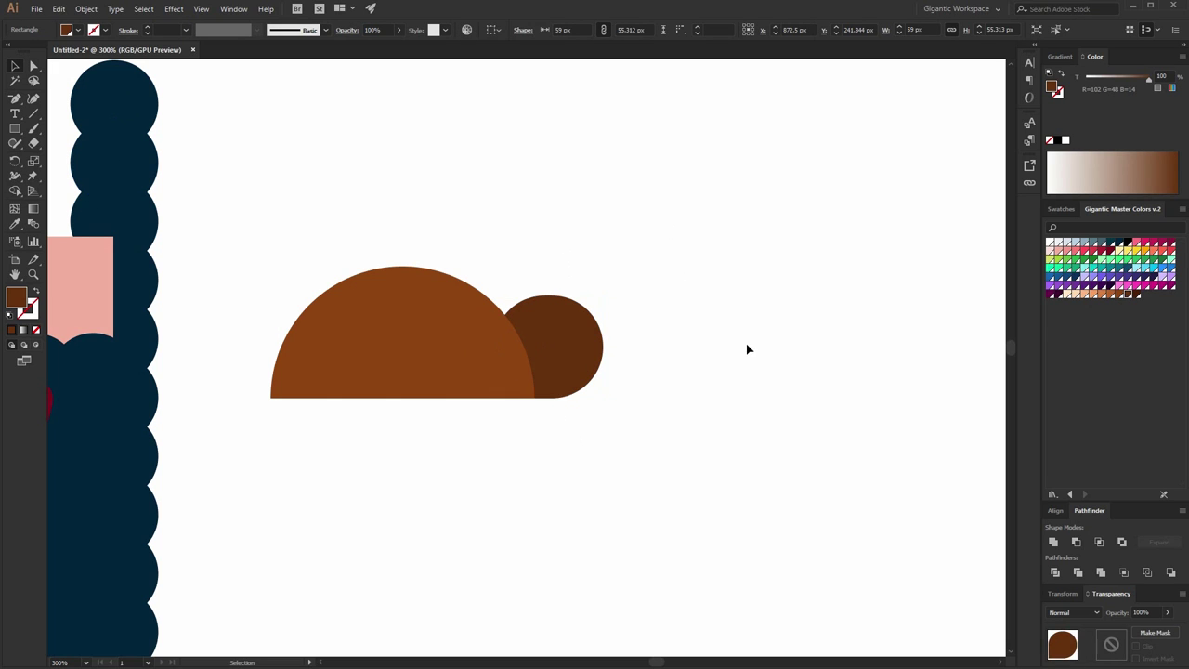
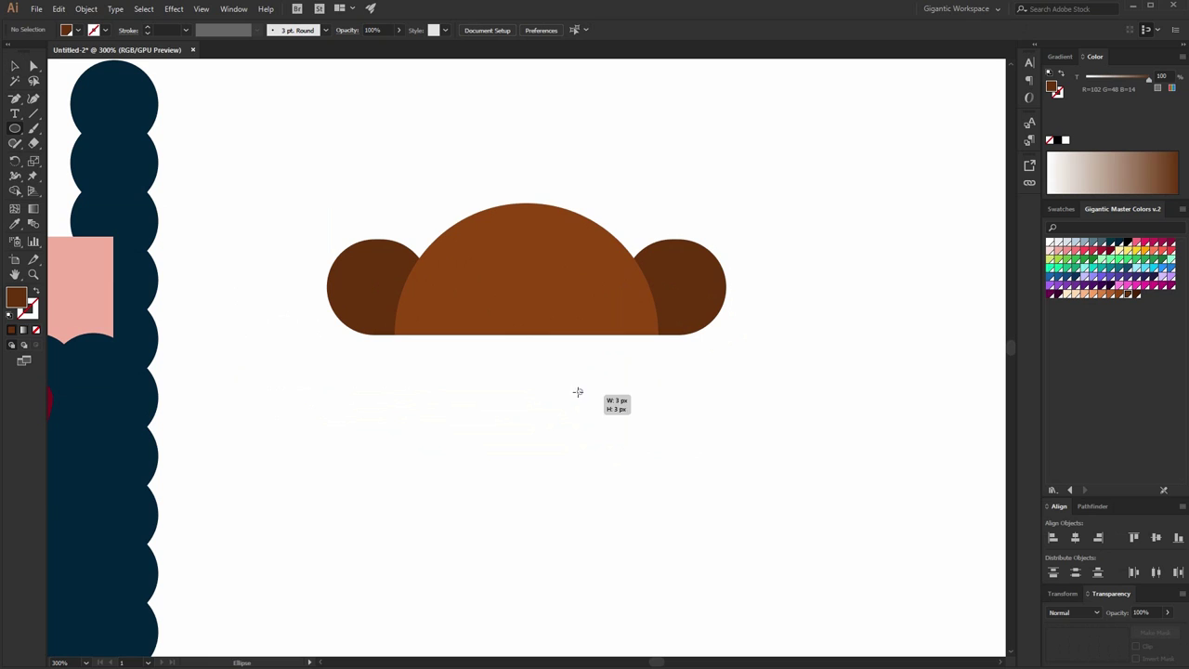
Step: Draw a 64 px circle below the hat for a skull and fill it with peach (R=250 G=182 B=132)
drag(577, 388, 698, 508)
click(1085, 294)
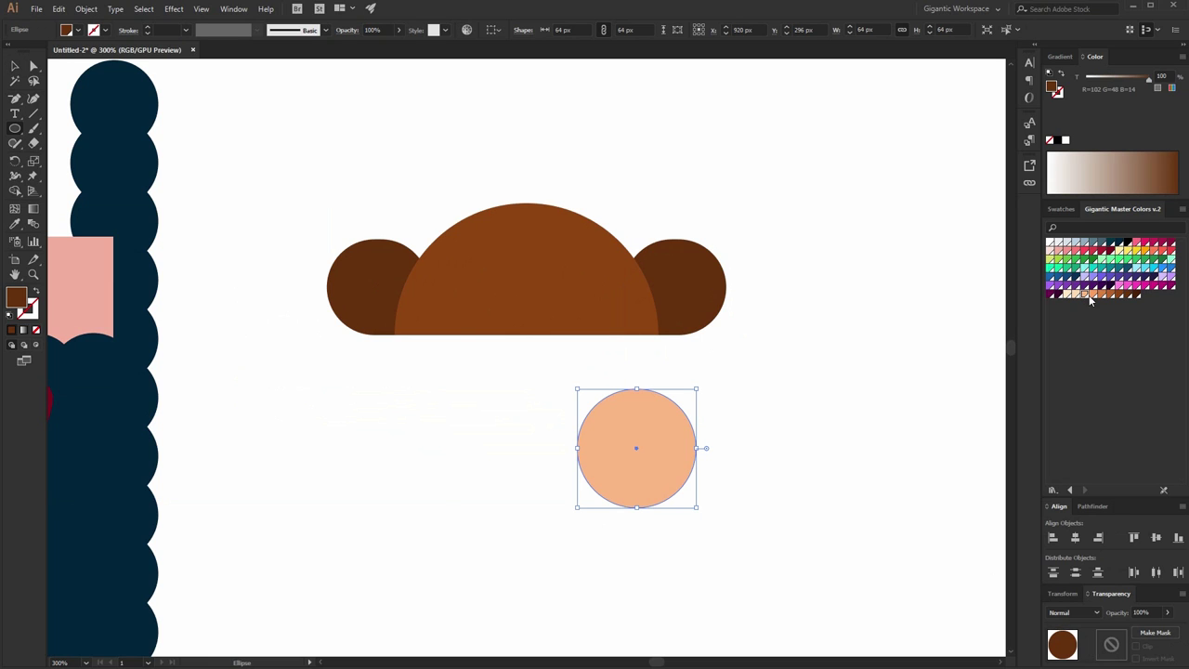
drag(604, 469, 662, 545)
key(ctrl+z)
Step: Draw a peach jaw rectangle over the circle's lower edge and round its two lower corners
key(m)
mouse_move(605, 470)
mouse_down()
mouse_move(675, 530)
mouse_move(599, 526)
mouse_up()
click(33, 65)
drag(613, 521, 619, 516)
Step: Center the circle and jaw rectangle horizontally on each other and nudge the jaw up 2 px
key(v)
drag(726, 398, 600, 520)
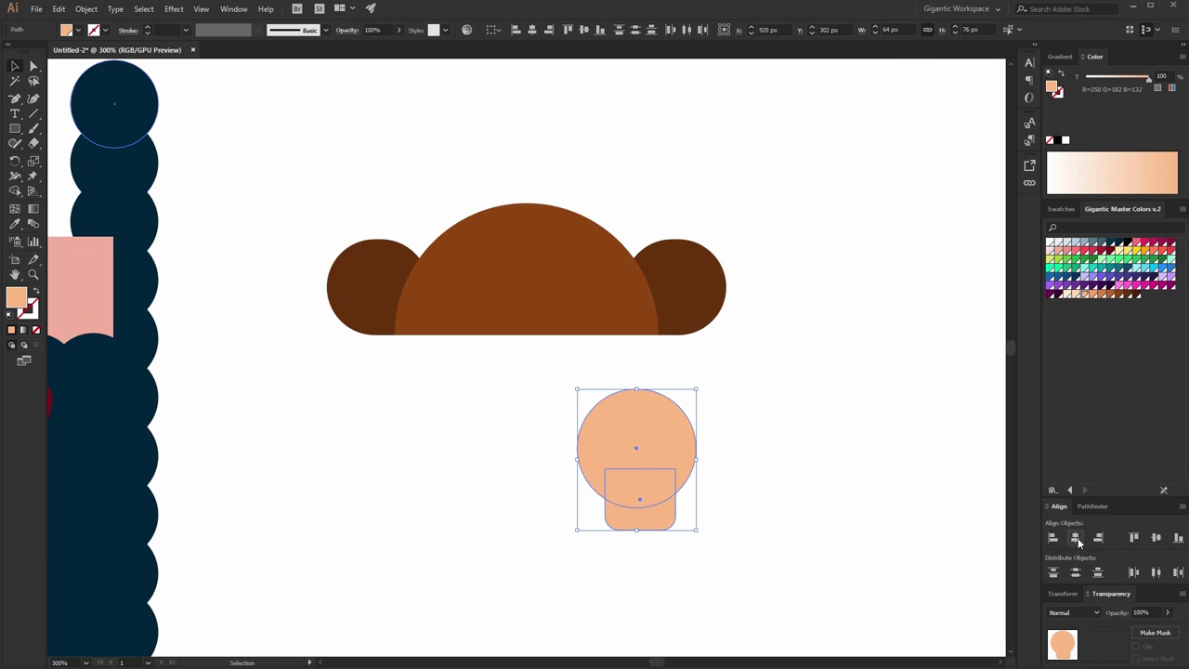
click(1075, 538)
click(734, 521)
click(622, 511)
key(Up)
key(Up)
Step: Unite the circle and jaw into one skull shape and move it up to the hat's lower right
drag(748, 408, 639, 486)
click(1091, 506)
click(1053, 542)
drag(690, 399, 787, 352)
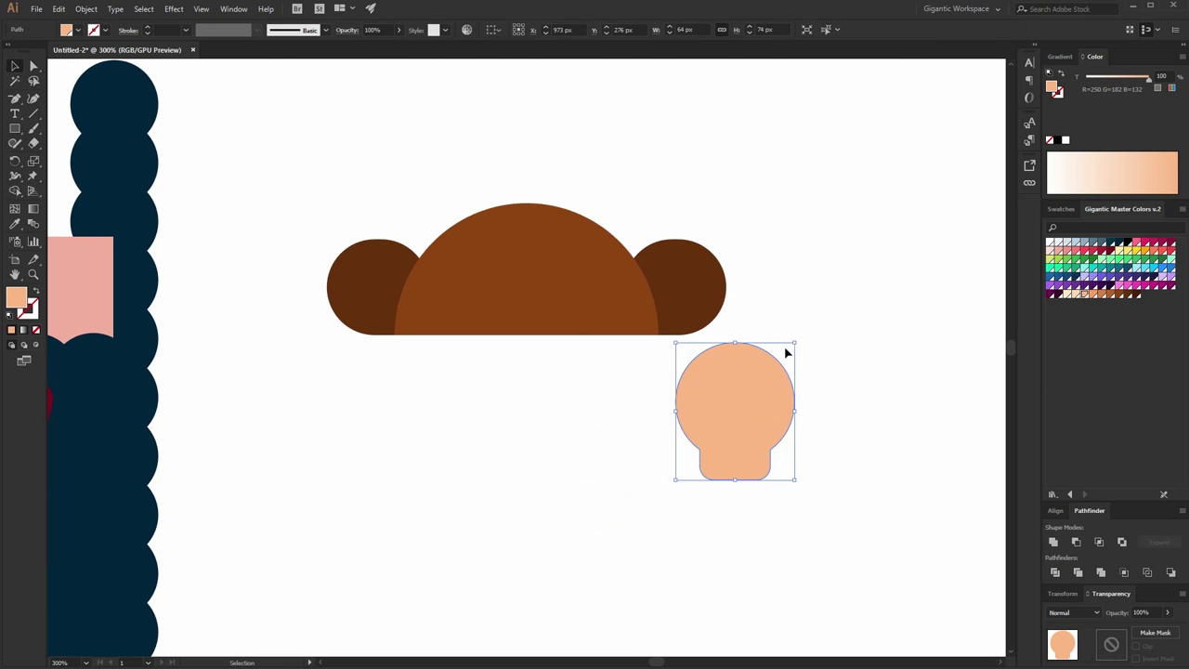
click(863, 366)
Step: Draw a 17 px eye circle on the skull in the dome's brown and group it with a copy placed to its right
key(l)
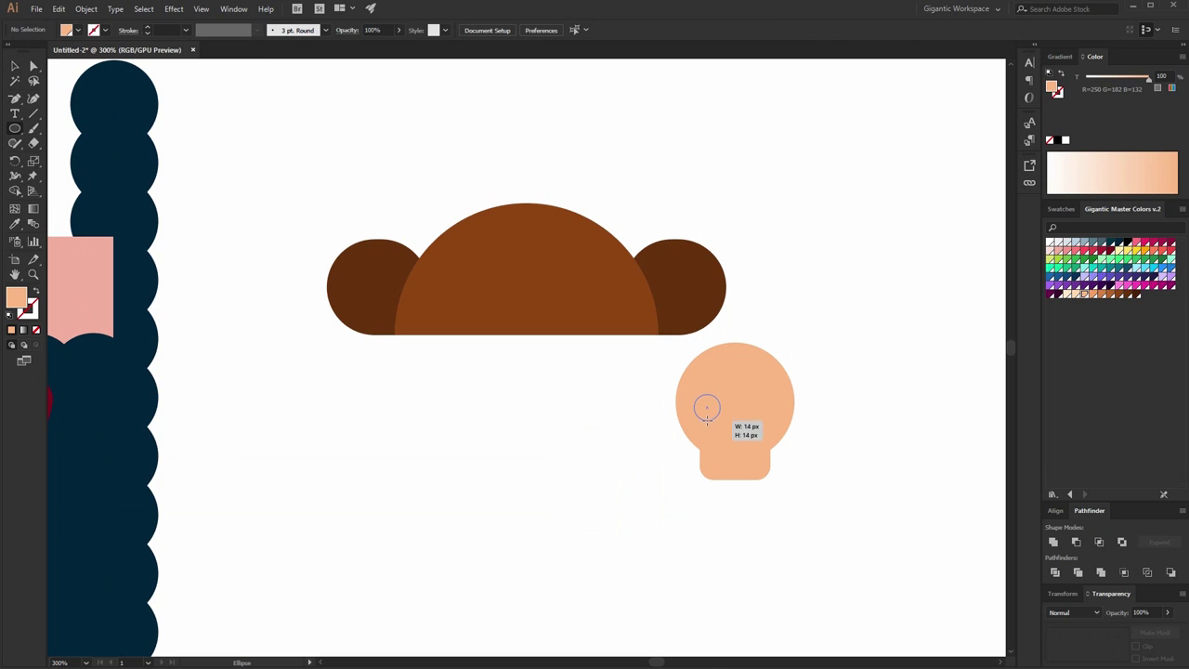
drag(707, 419, 710, 418)
click(15, 67)
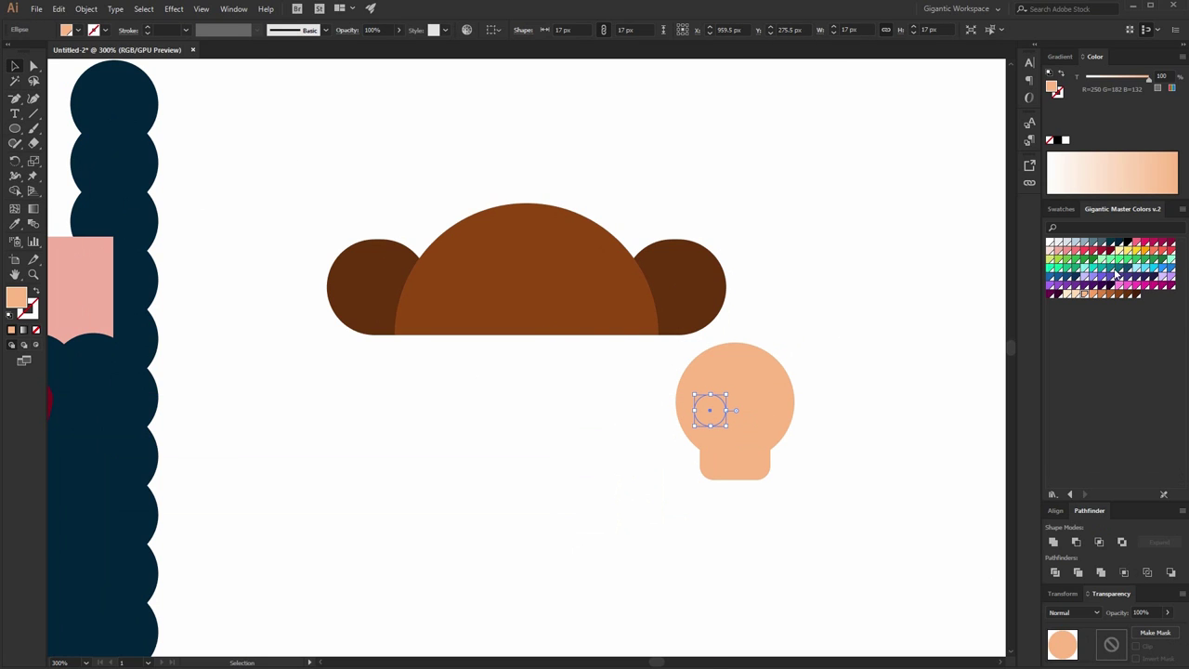
click(1115, 294)
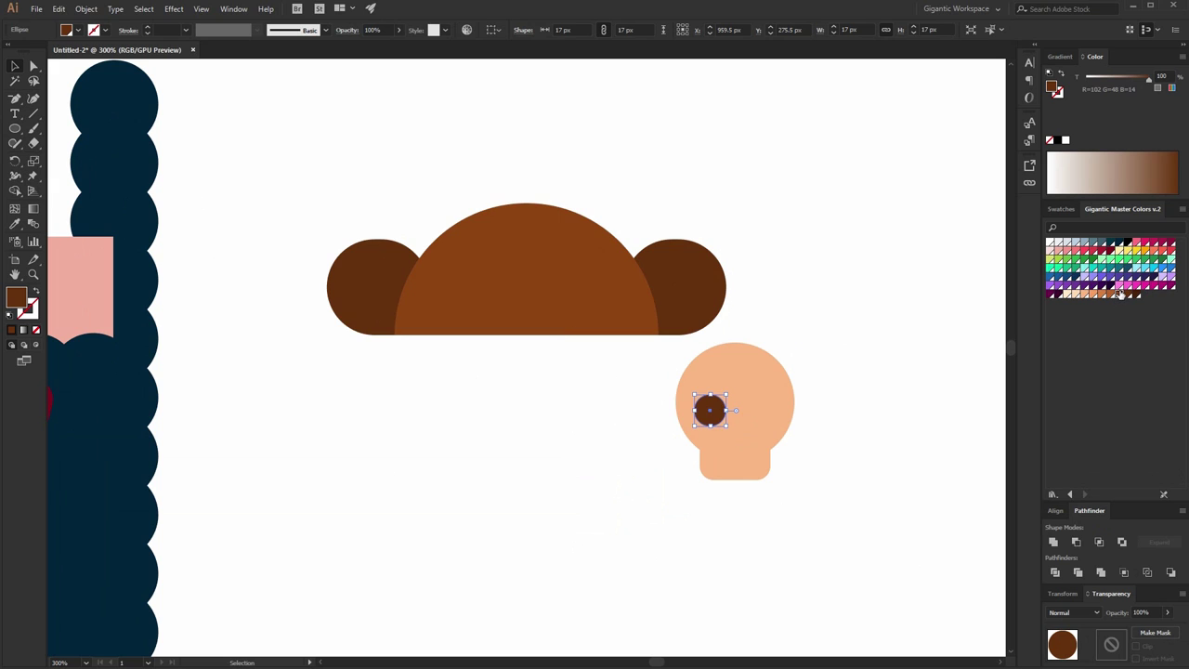
click(1120, 295)
drag(710, 410, 757, 410)
key(ctrl+g)
Step: Center the pair of eyes horizontally on the skull and group them with it
drag(831, 390, 734, 423)
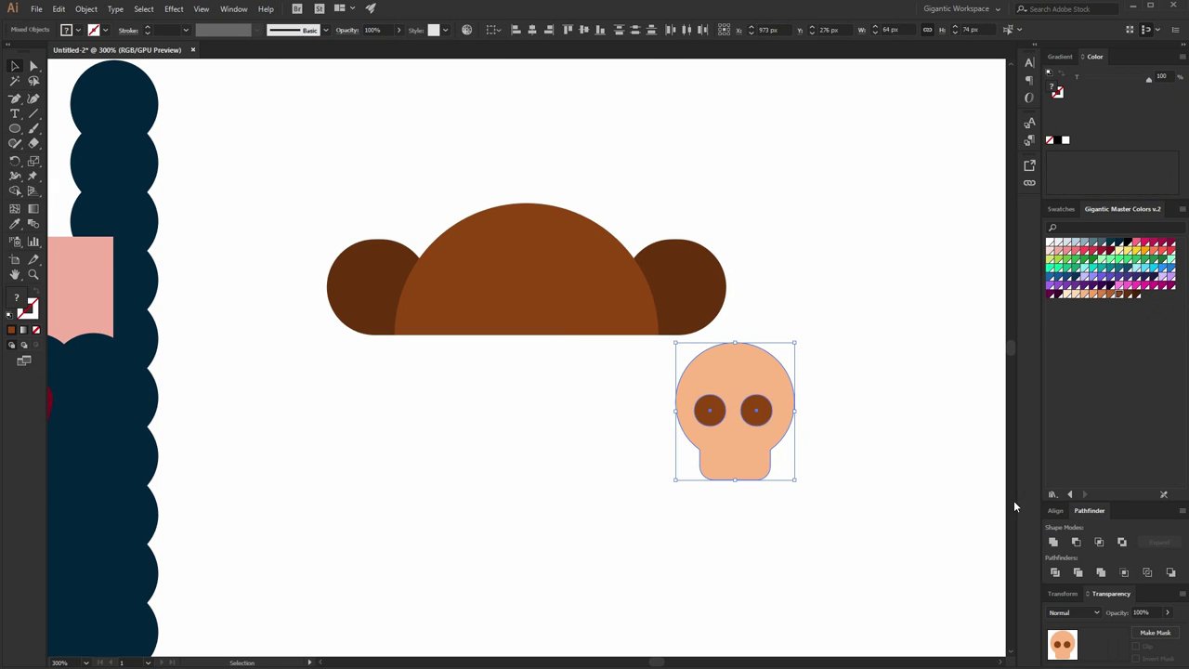
click(1054, 511)
click(1075, 537)
drag(804, 523, 721, 410)
click(759, 507)
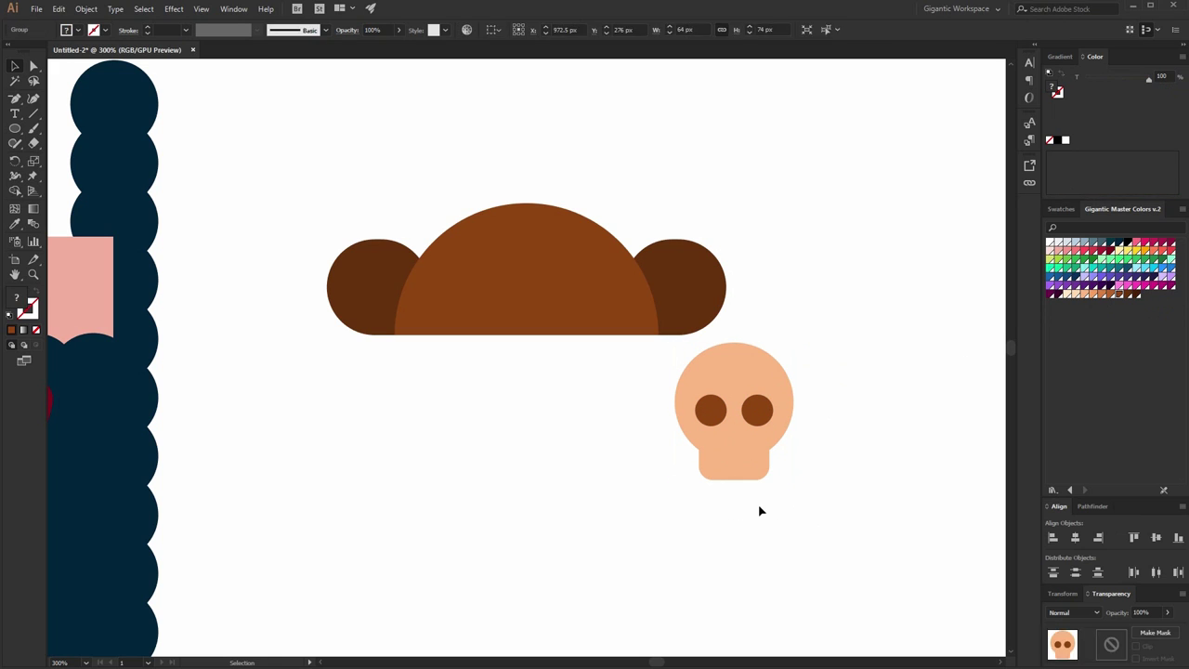
Step: Draw a 108 × 30 px rectangle below the skull and give it the skull's peach fill
key(m)
drag(607, 493, 808, 548)
key(i)
click(751, 473)
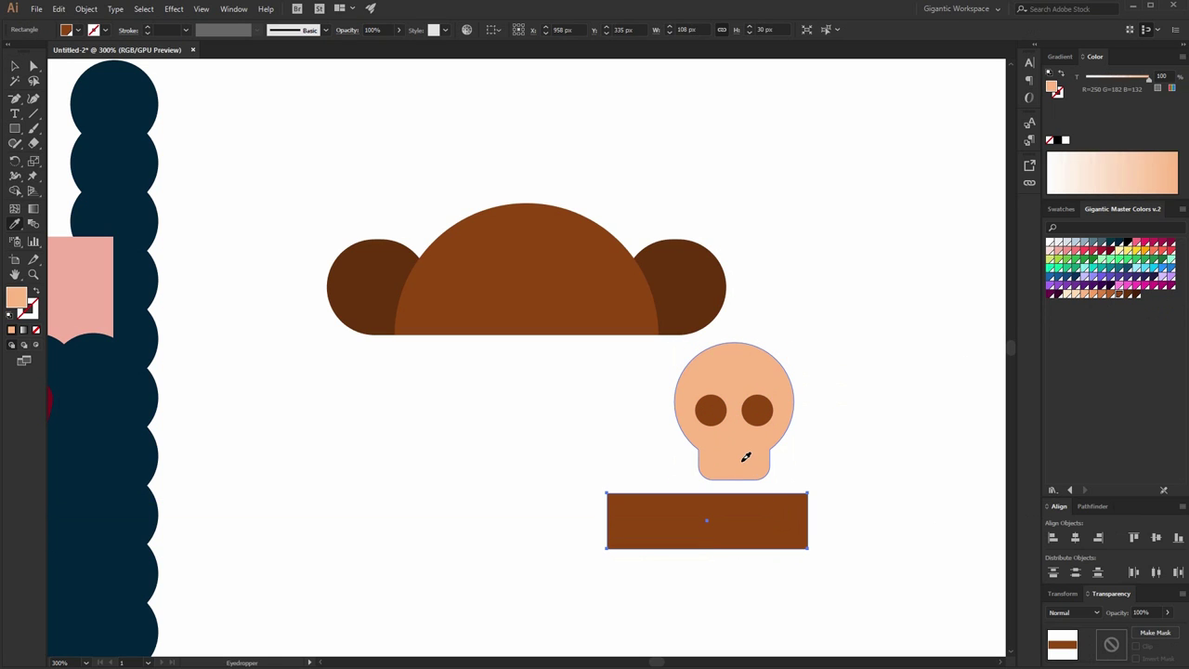
Step: Draw a 51 px peach circle and place copies of it at all four corners of the rectangle to form a bone
drag(480, 388, 576, 483)
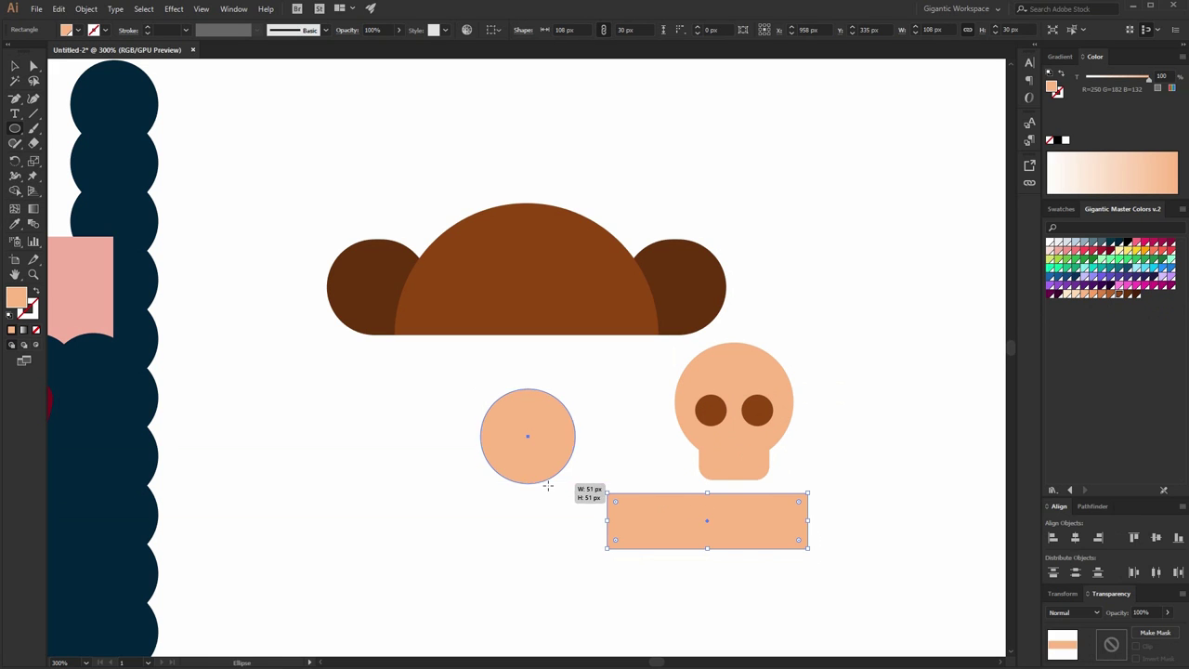
key(v)
mouse_move(552, 437)
mouse_down()
mouse_move(538, 493)
mouse_move(561, 521)
mouse_up()
drag(520, 596, 829, 560)
key(a)
shift+click(626, 560)
shift+click(623, 502)
drag(713, 543, 723, 548)
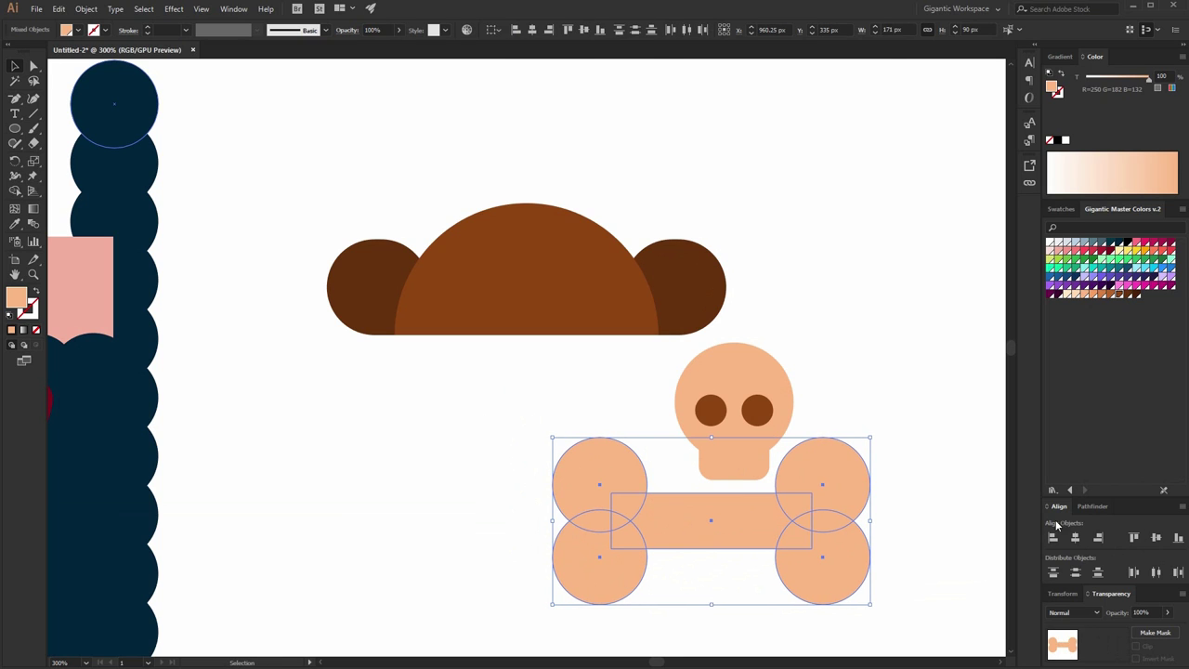
Step: Group the bone's rectangle and circles and scale the bone to 126 px wide
key(ctrl+g)
drag(870, 440, 824, 504)
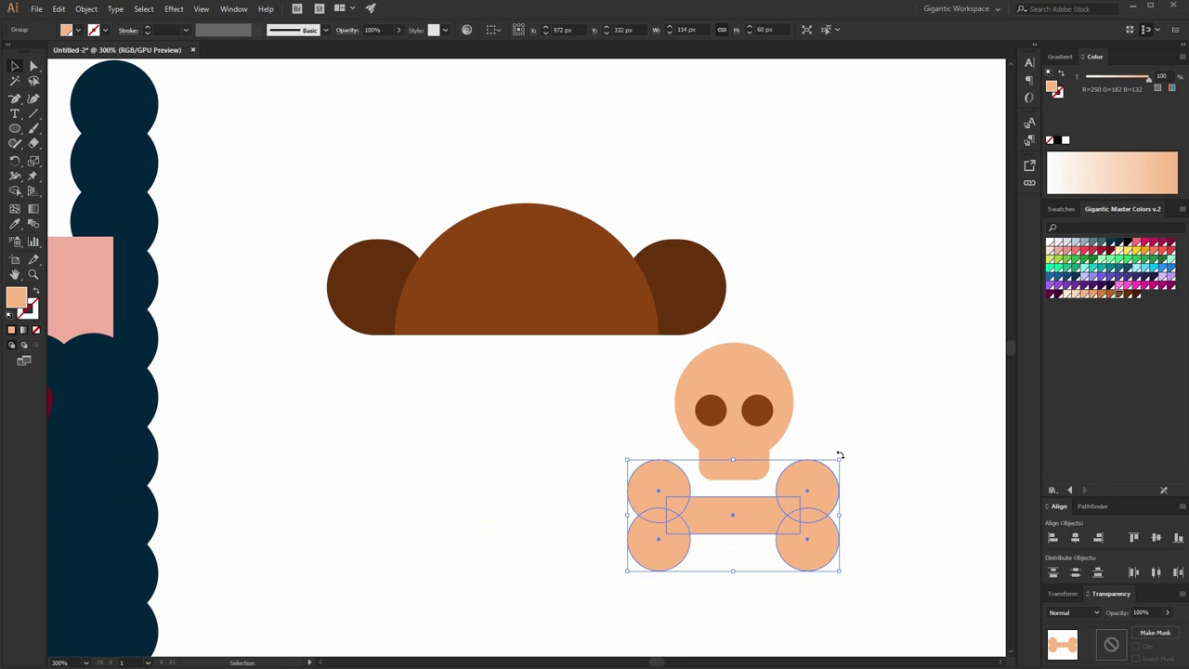
drag(841, 462, 851, 454)
Step: Align the skull and bone on their horizontal centers and group them into one emblem
drag(871, 399, 690, 491)
click(1075, 537)
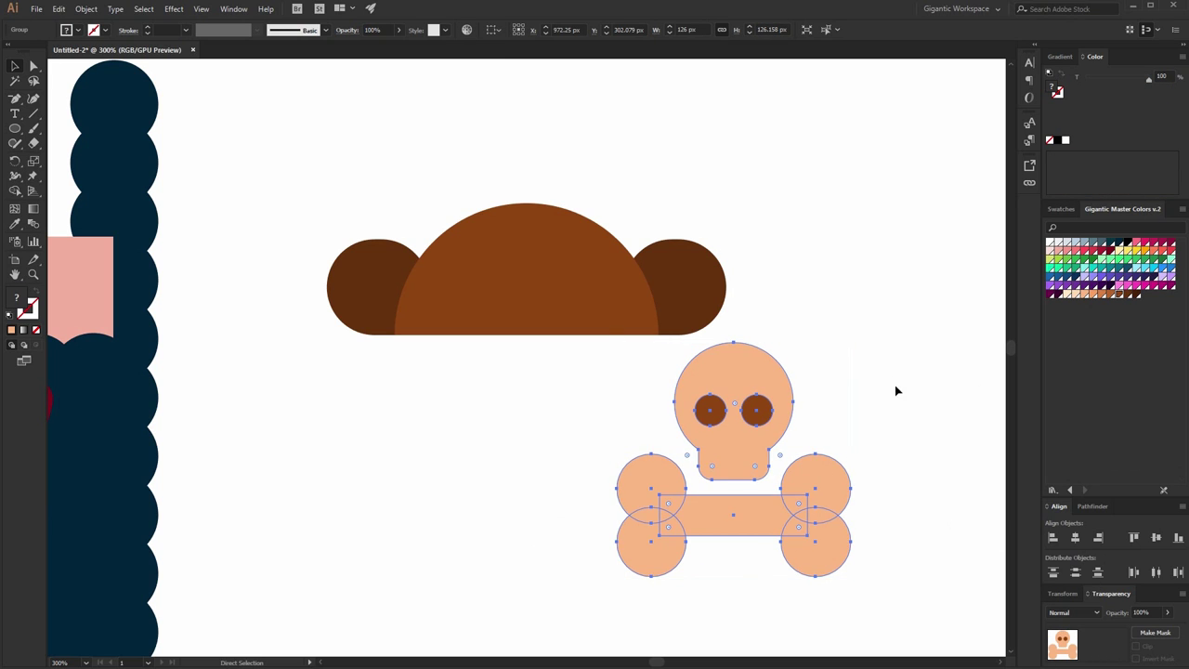
key(ctrl+g)
Step: Scale the skull-and-bone emblem down onto the hat's dome, center it horizontally with the hat and nudge it slightly upward
drag(852, 342, 531, 277)
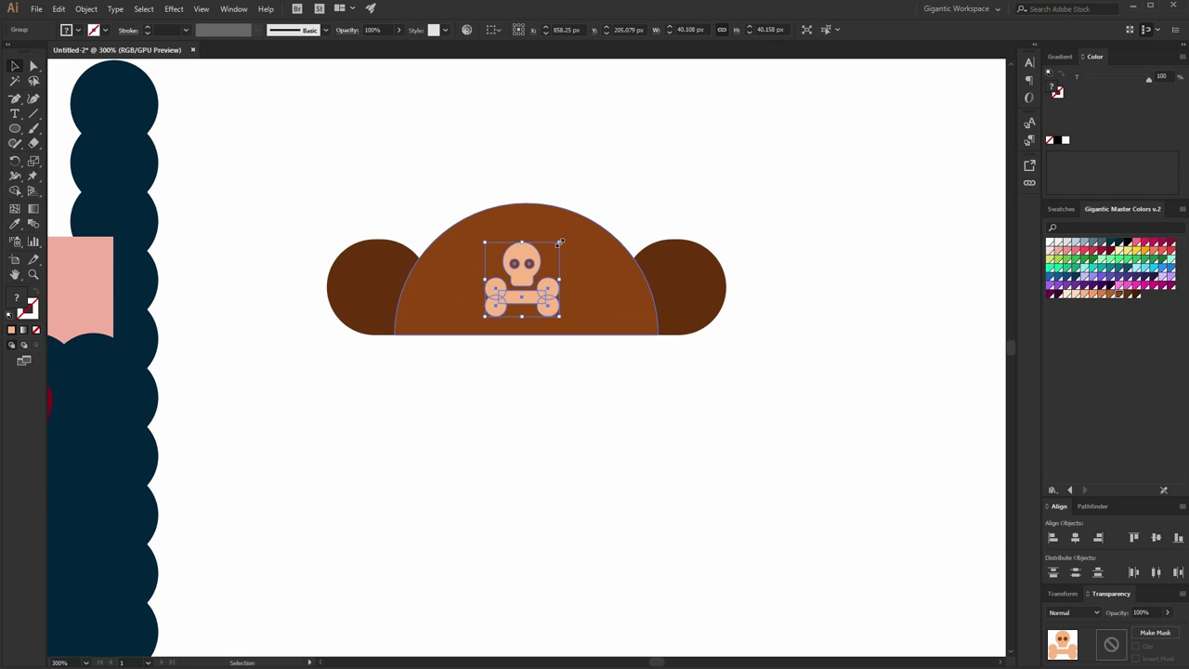
drag(688, 395, 374, 296)
click(1075, 537)
click(762, 400)
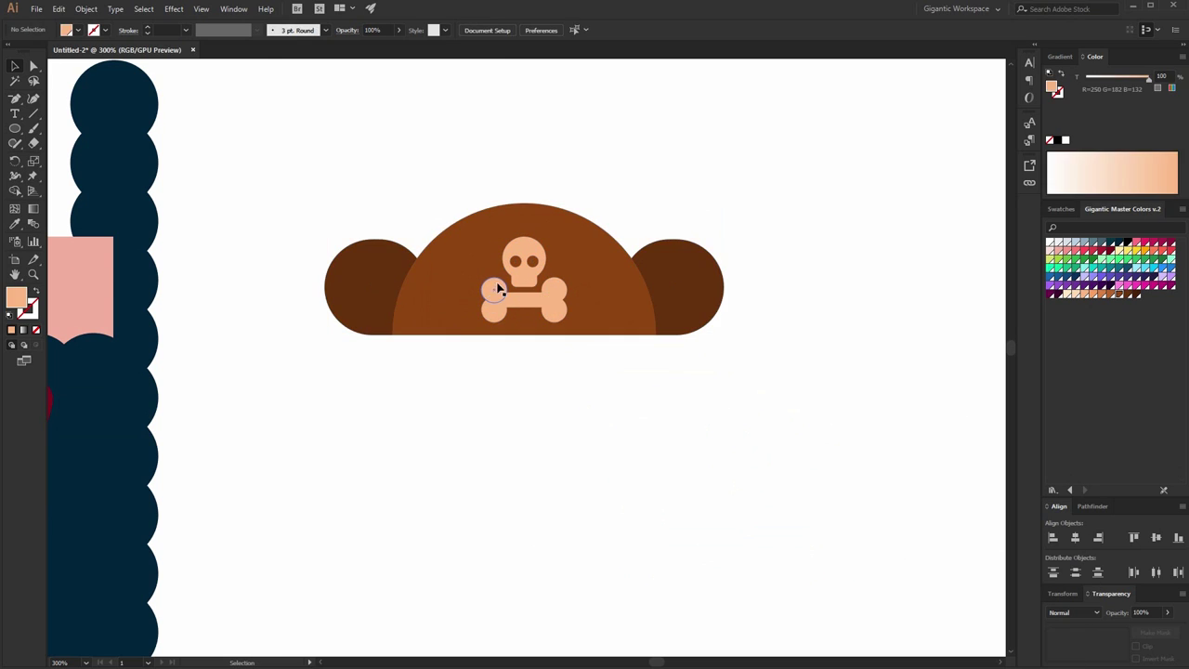
click(511, 302)
key(Up)
key(Up)
click(723, 380)
Step: Group all the hat parts, scale the hat to 457 px wide and place it on top of the bearded head
drag(835, 185, 379, 350)
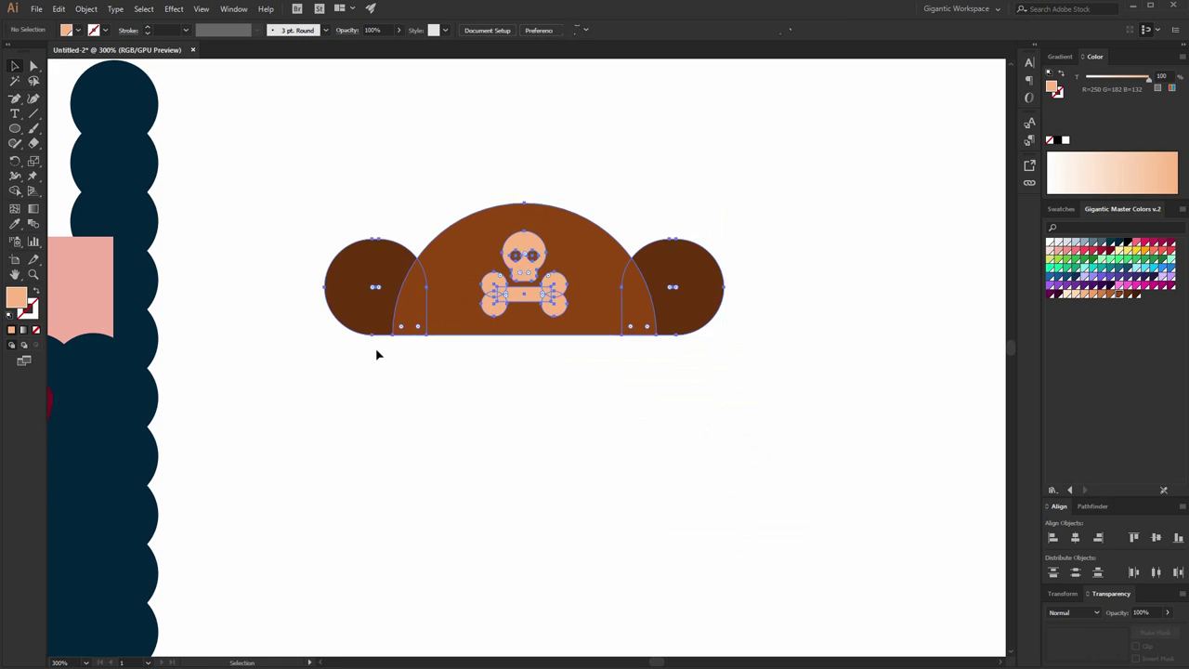
key(ctrl+g)
key(ctrl+minus)
key(ctrl+minus)
drag(628, 324, 705, 278)
drag(661, 369, 359, 276)
drag(406, 215, 441, 193)
click(564, 433)
key(h)
drag(563, 433, 714, 330)
click(15, 66)
click(360, 153)
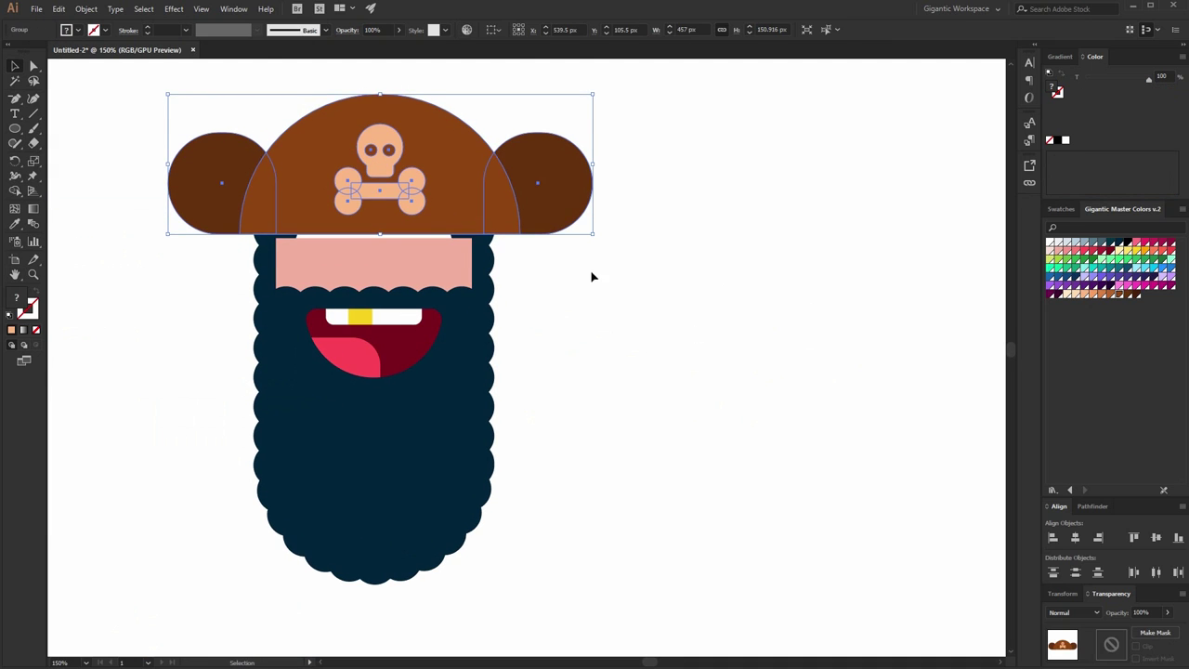
click(597, 282)
Step: Draw a 264 × 24 px headband rectangle along the hat's lower edge and fill it with crimson pink
key(ctrl+equal)
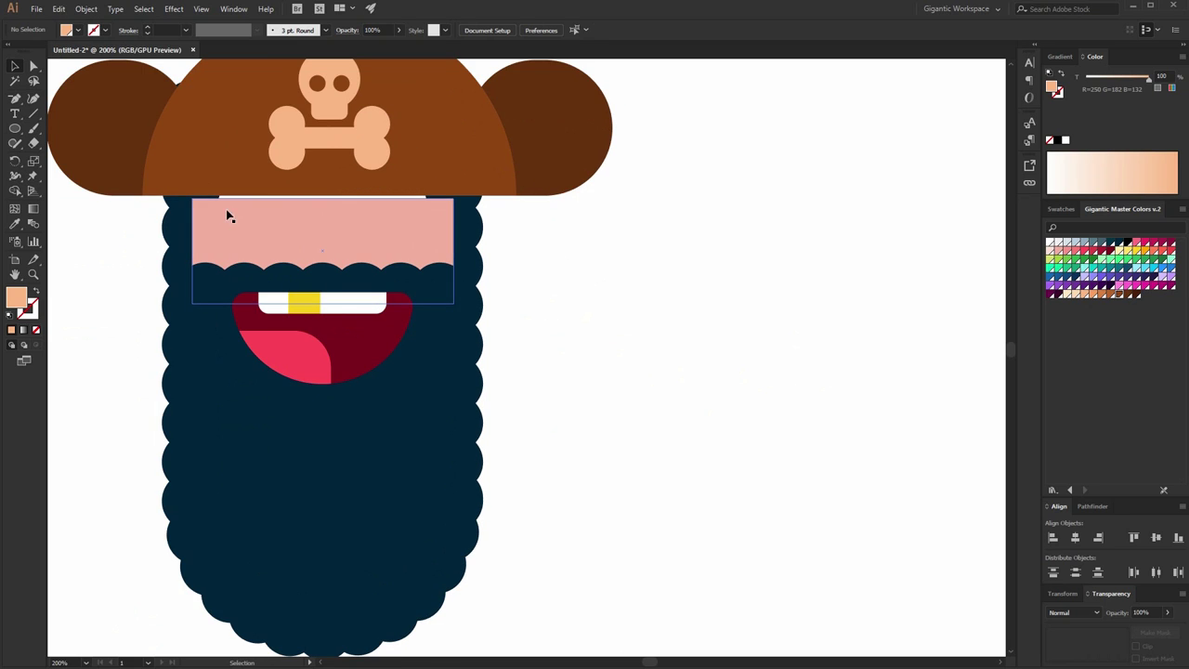
key(m)
drag(157, 188, 484, 219)
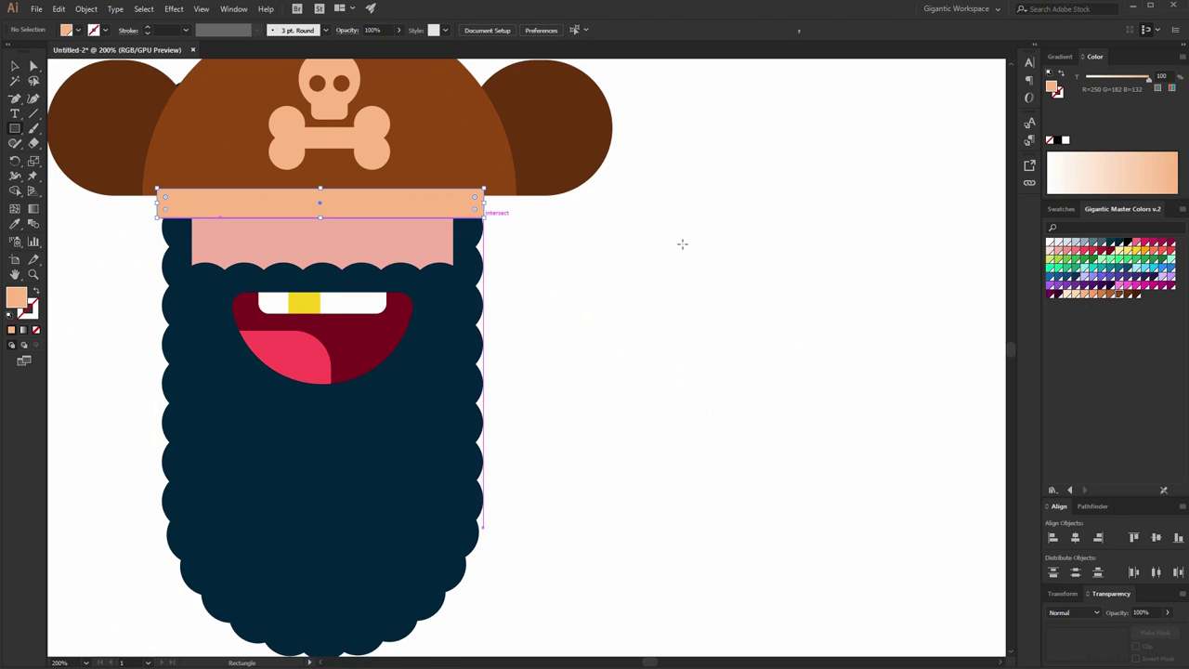
click(1153, 245)
click(1145, 242)
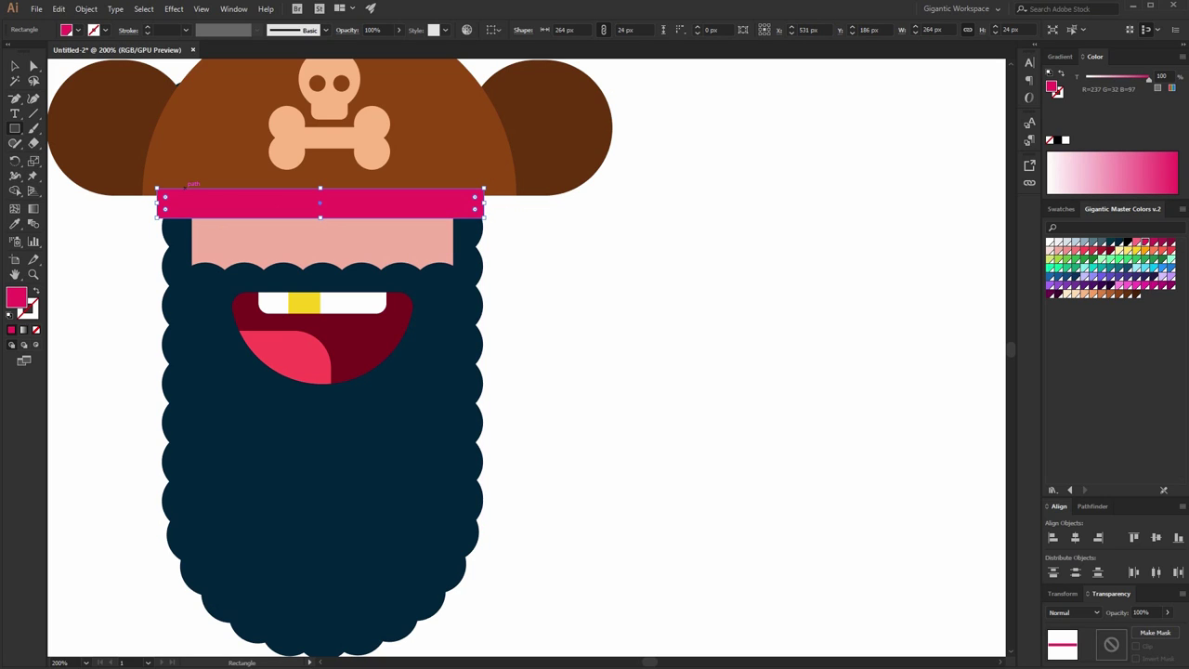
Step: Cover the upper half of the pink headband with a 12 px tall copy filled in the beard's navy
key(v)
drag(320, 217, 320, 200)
click(1120, 245)
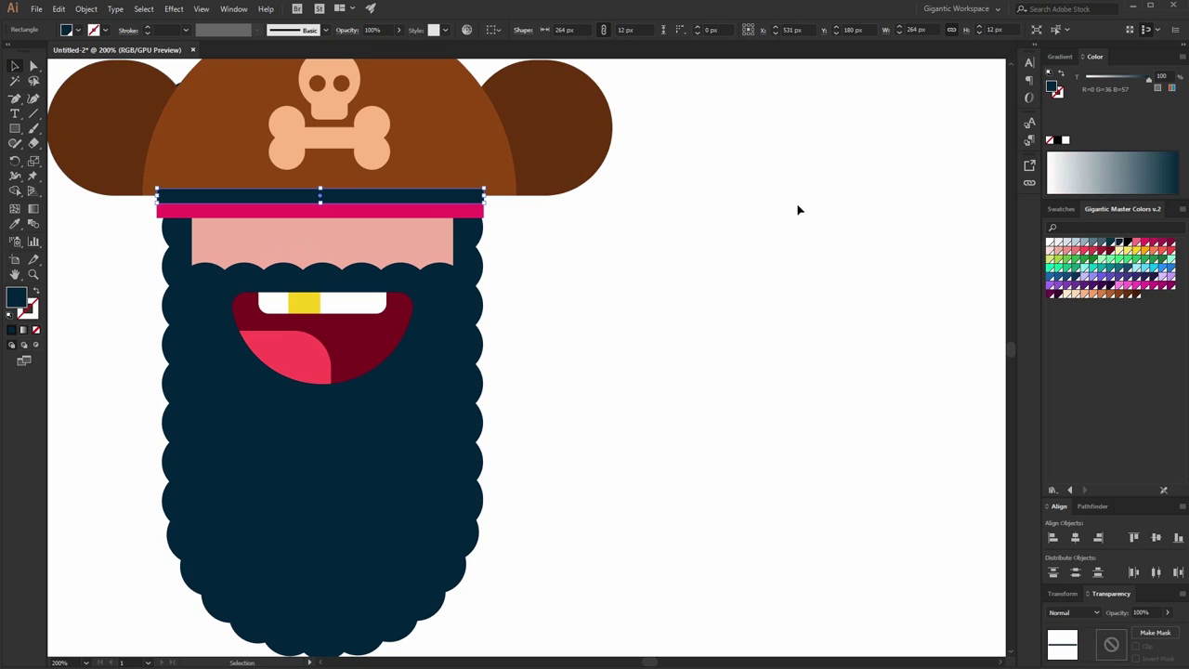
click(796, 206)
Step: Nudge the hat up three increments above the headband
click(611, 149)
key(Up)
key(Up)
key(Up)
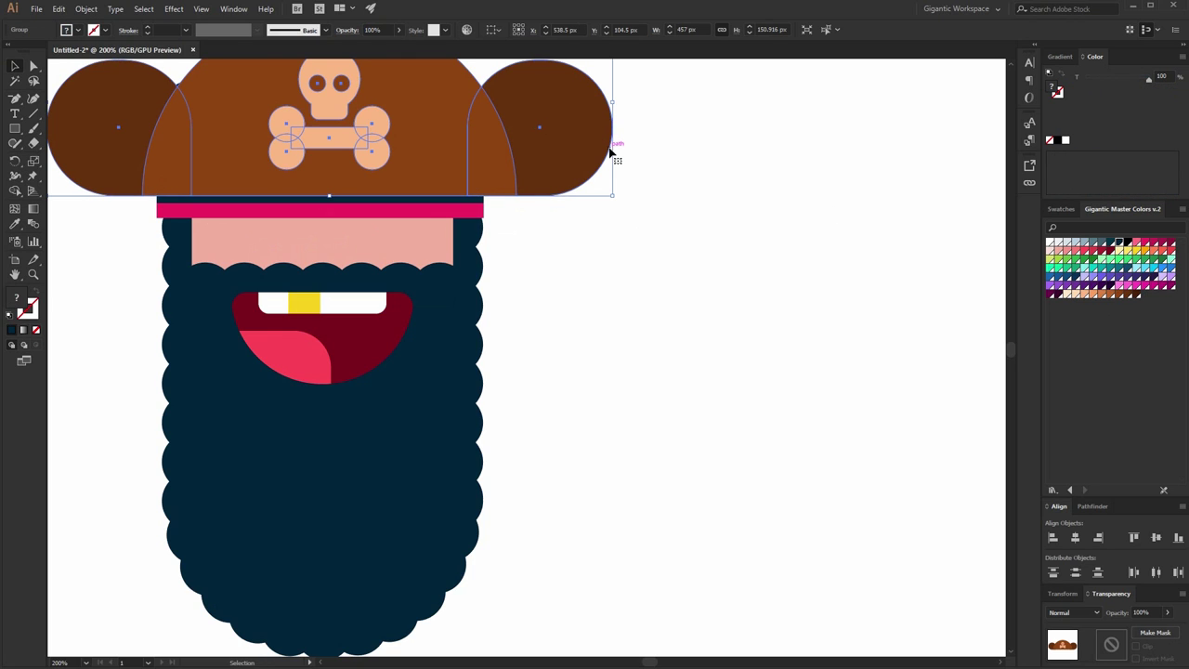
click(675, 199)
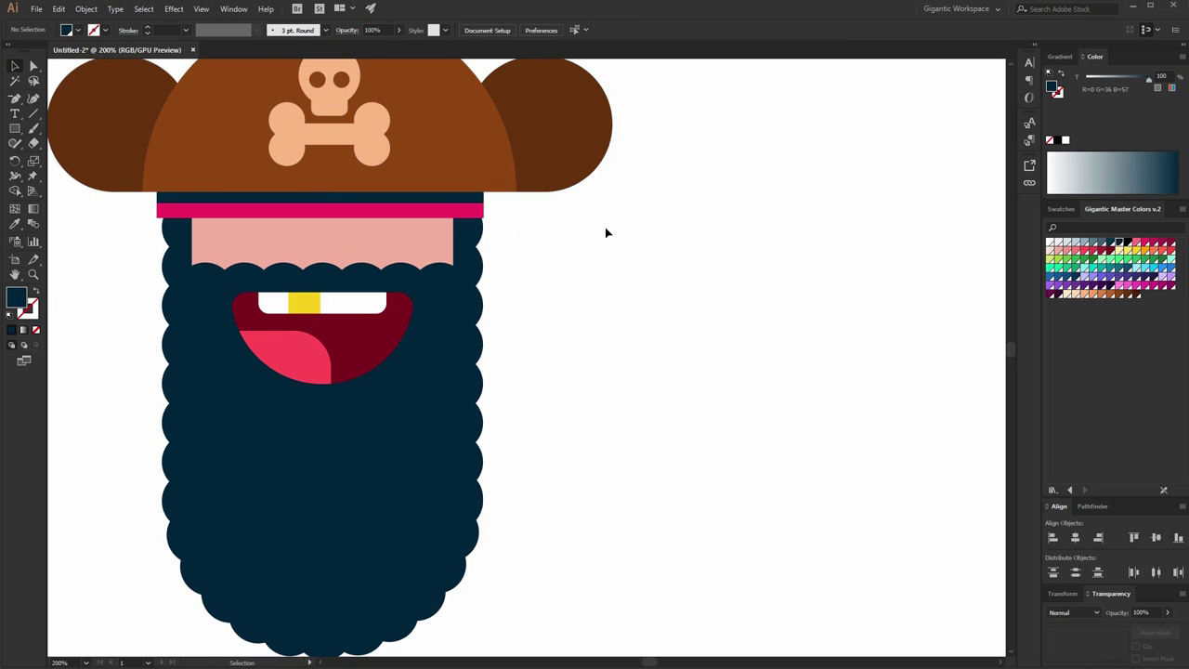
Step: Draw a 69 × 47 px navy eye patch hanging from the right half of the strap and fully round its two lower corners
key(m)
mouse_move(353, 197)
mouse_down()
mouse_move(391, 204)
mouse_move(447, 244)
mouse_move(439, 254)
mouse_up()
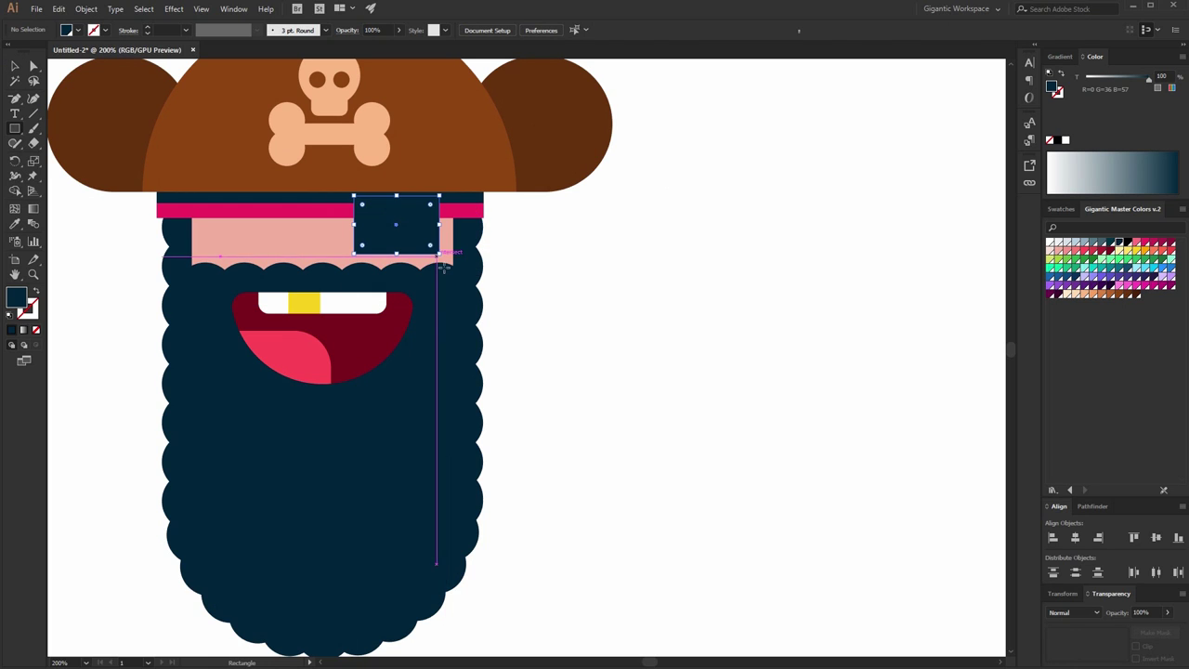
key(a)
click(354, 254)
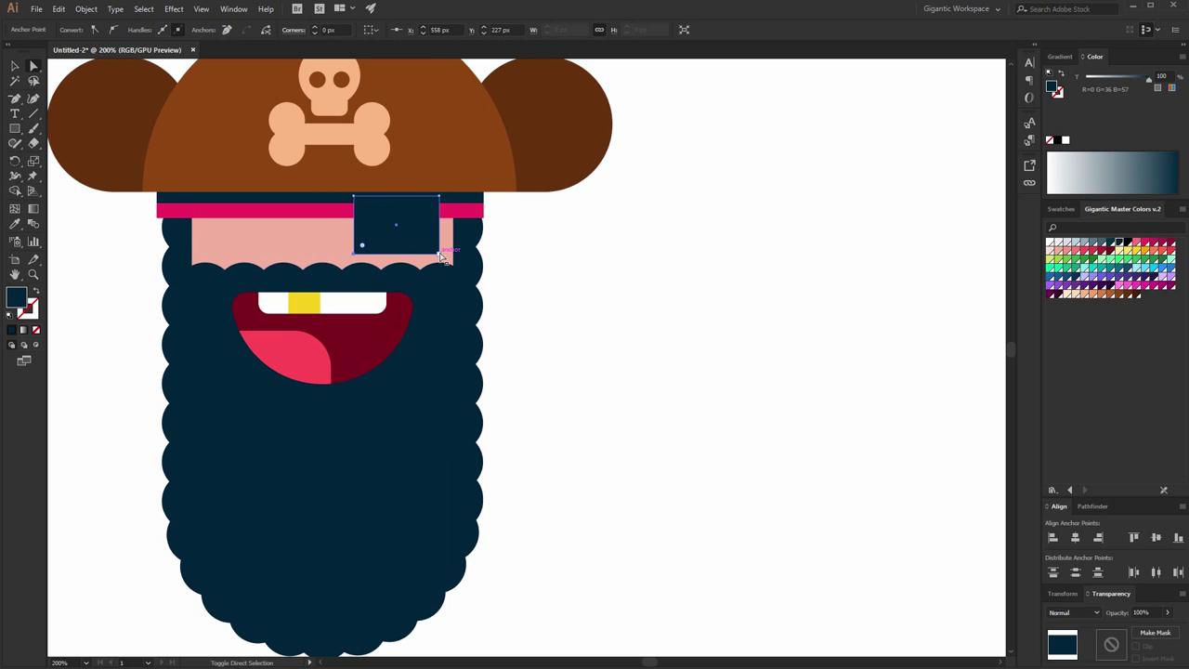
drag(429, 239, 400, 212)
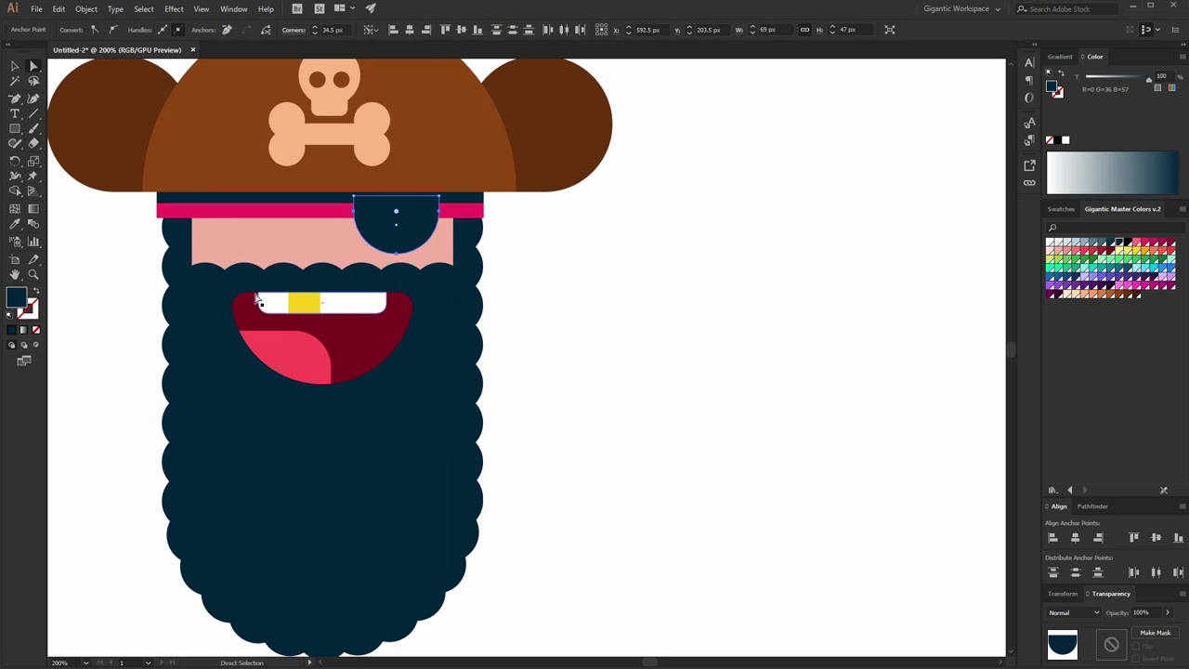
Step: Group the eye patch with the navy strap and bring the hat to the front
key(v)
shift+click(291, 202)
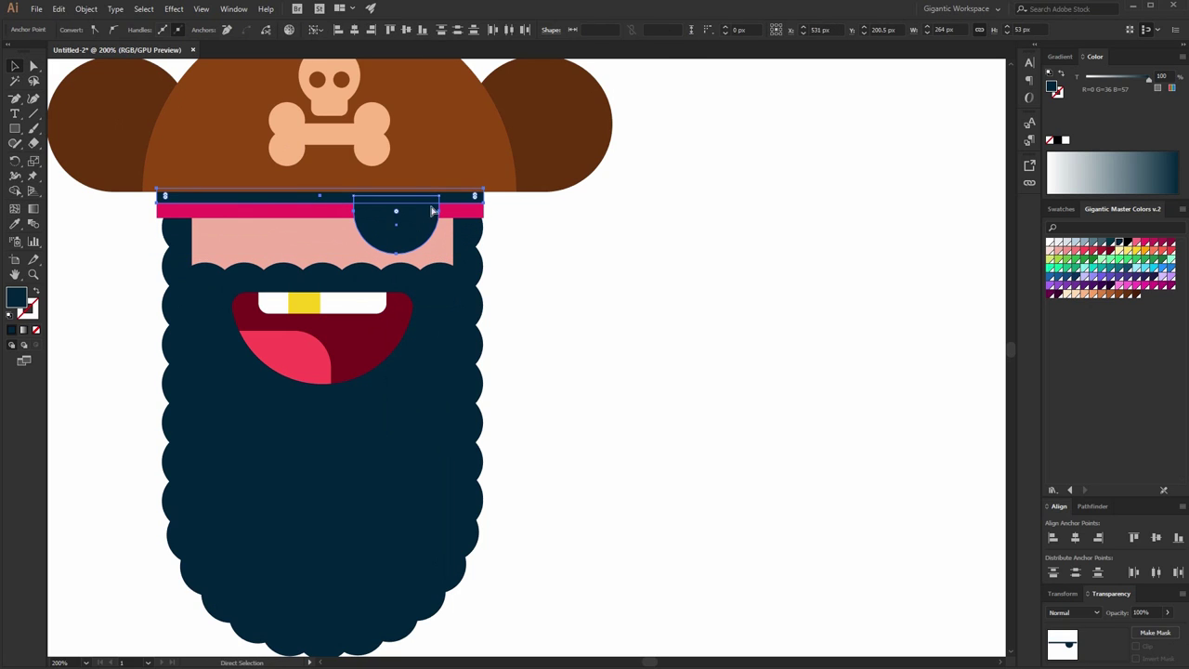
click(492, 158)
click(492, 159)
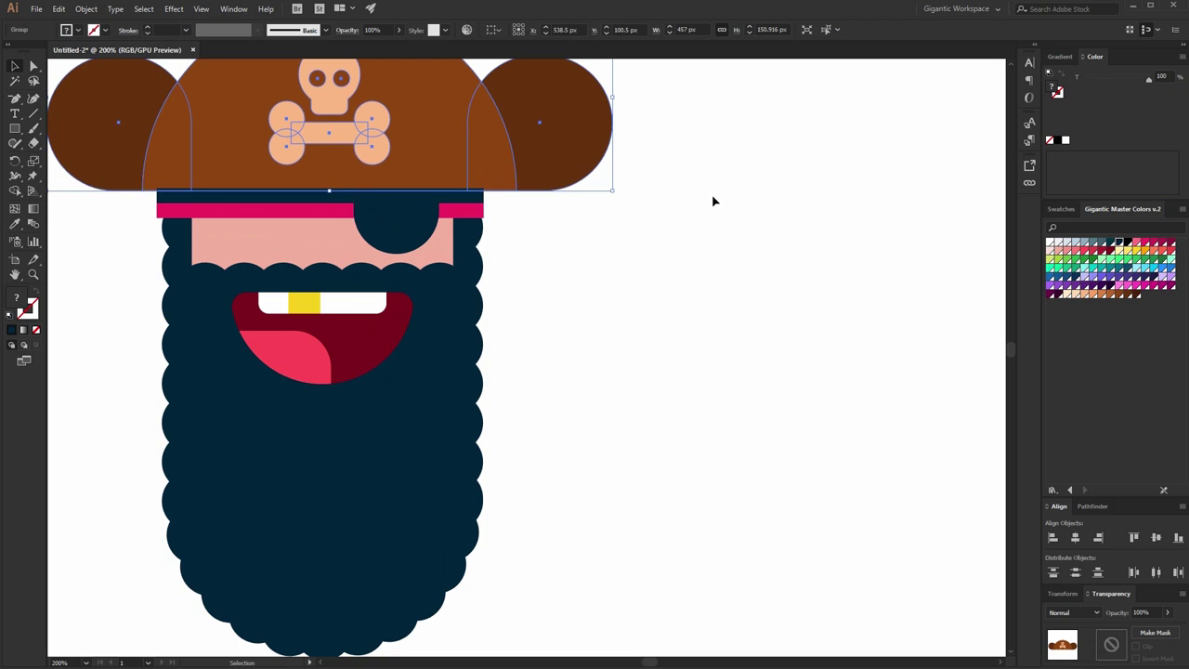
key(ctrl+shift+])
click(613, 242)
Step: Draw a 24 × 33 px navy eye on the left of the face and round its two lower corners to 12 px
key(ctrl+=)
drag(567, 251, 825, 302)
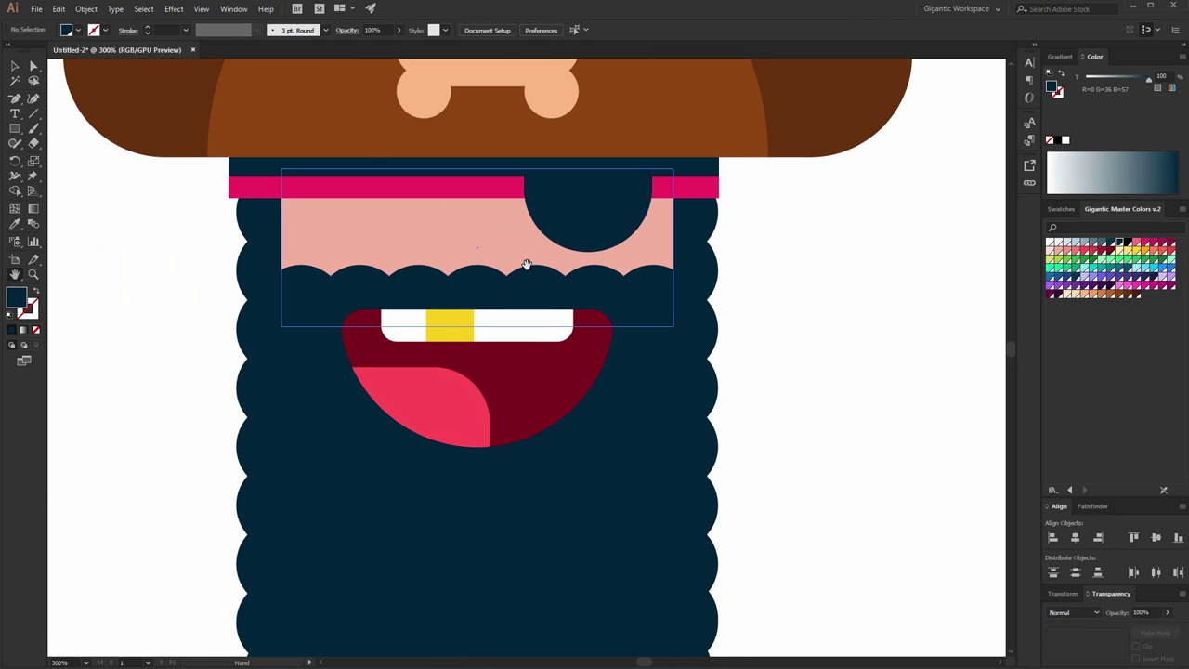
drag(527, 264, 559, 248)
key(m)
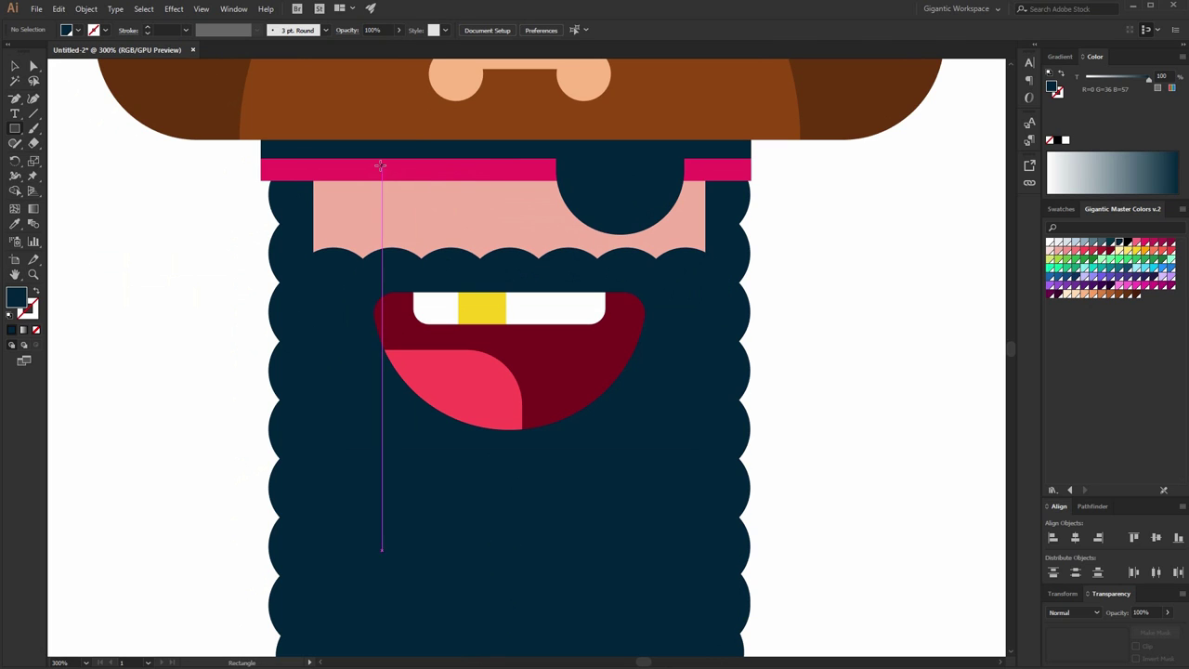
mouse_move(382, 167)
mouse_down()
mouse_move(433, 226)
mouse_move(399, 186)
mouse_move(409, 179)
mouse_up()
key(a)
click(381, 225)
shift+click(425, 226)
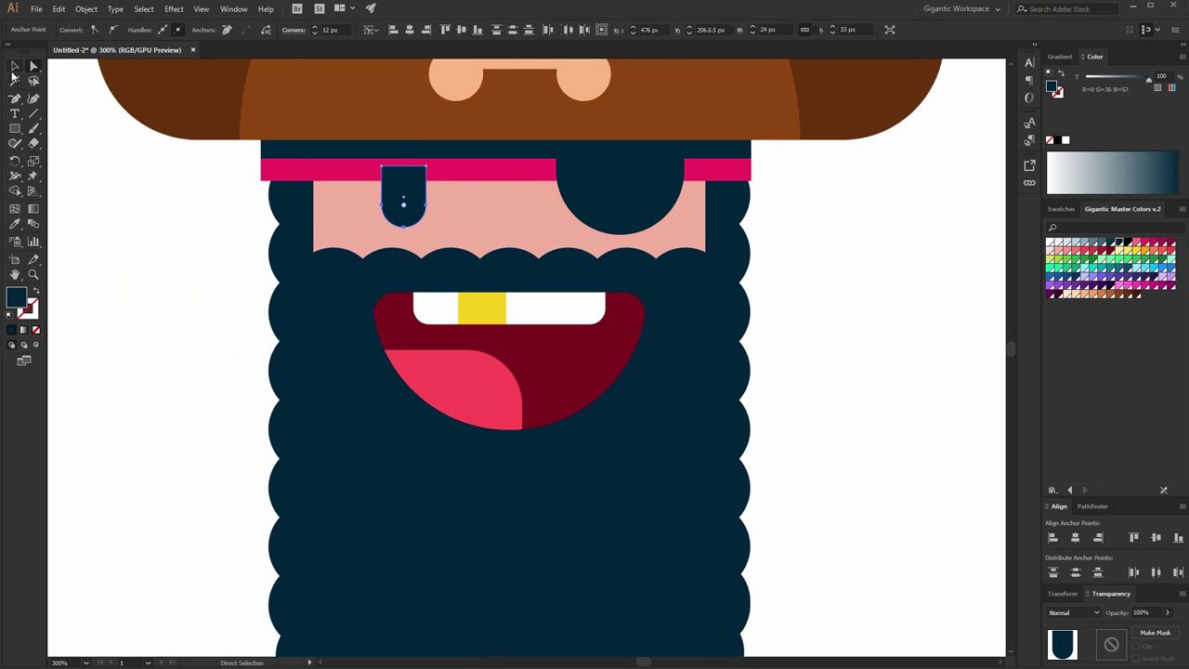
Step: Group the hat, pink headband and strapped eye patch together
click(14, 66)
click(129, 157)
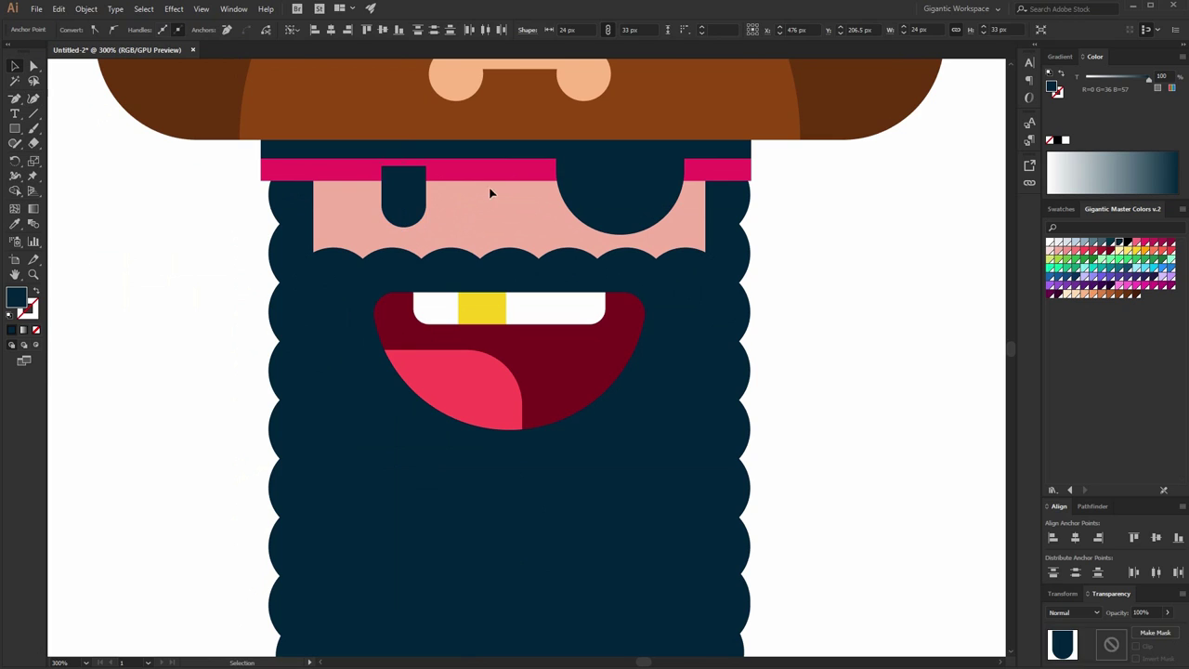
click(482, 108)
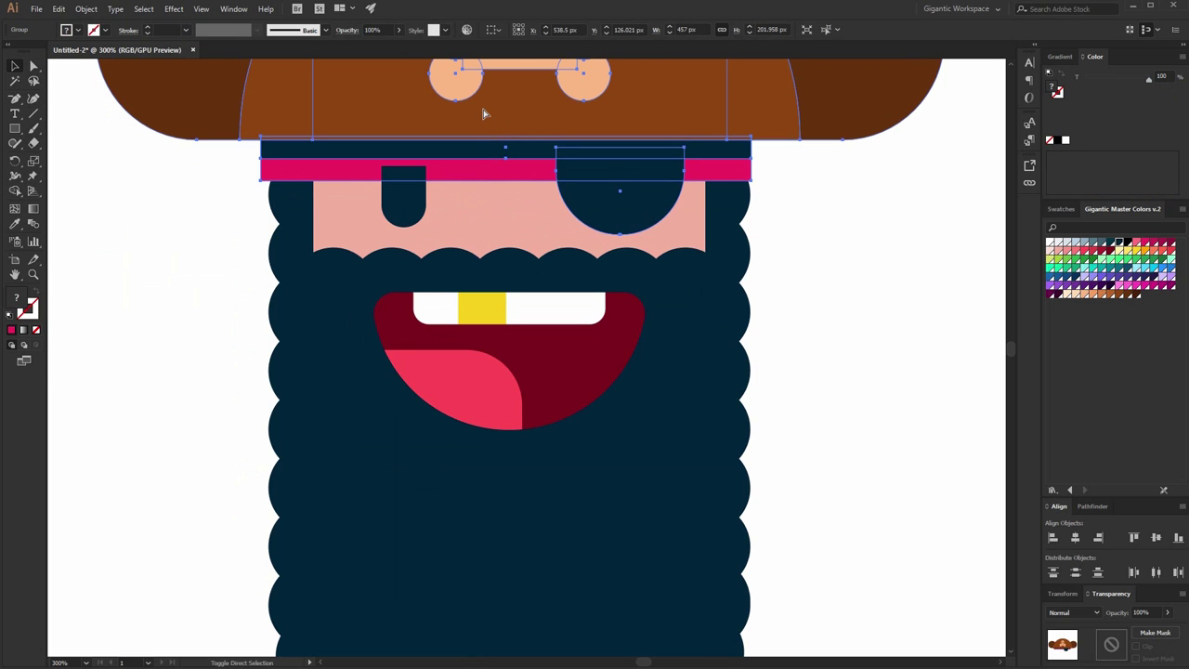
click(848, 289)
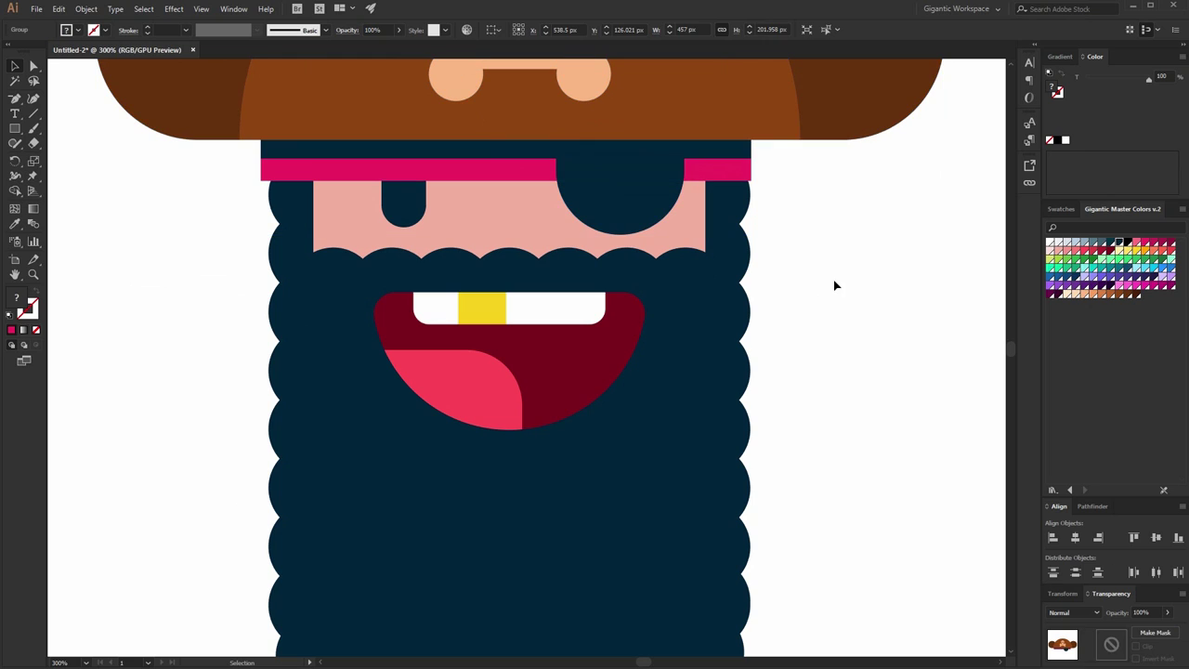
Step: Draw a 50 × 62 px nose rectangle in the middle of the face and fill it with salmon pink
key(m)
mouse_move(458, 160)
mouse_down()
mouse_move(549, 245)
mouse_move(552, 274)
mouse_up()
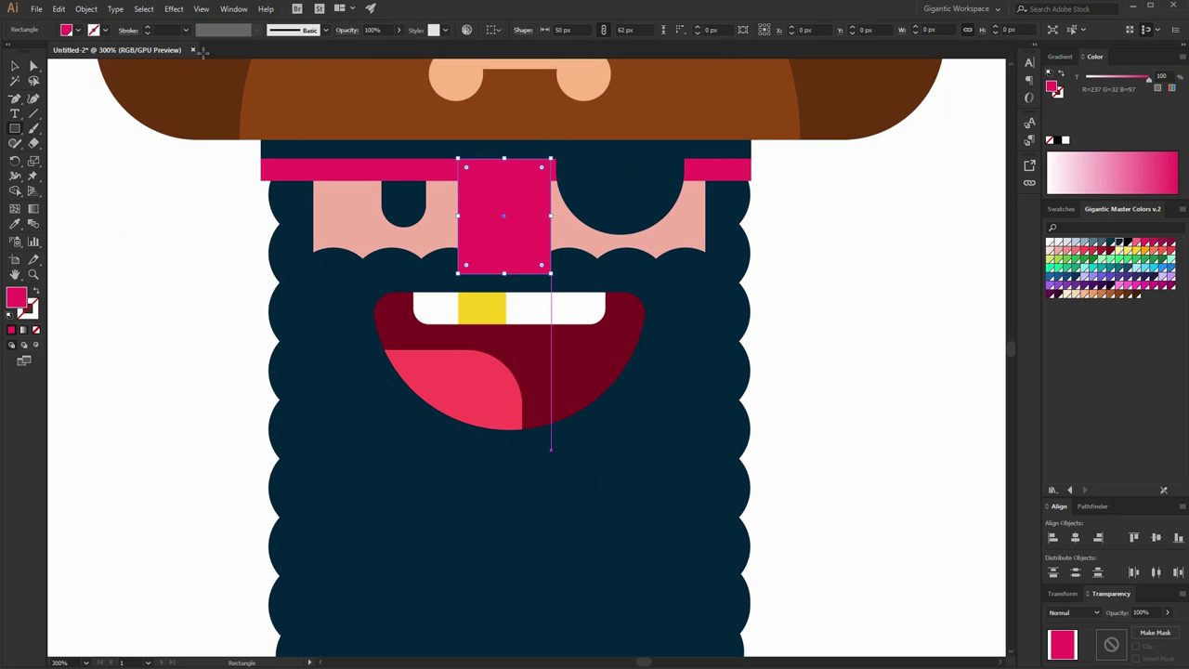
click(1069, 252)
click(1076, 250)
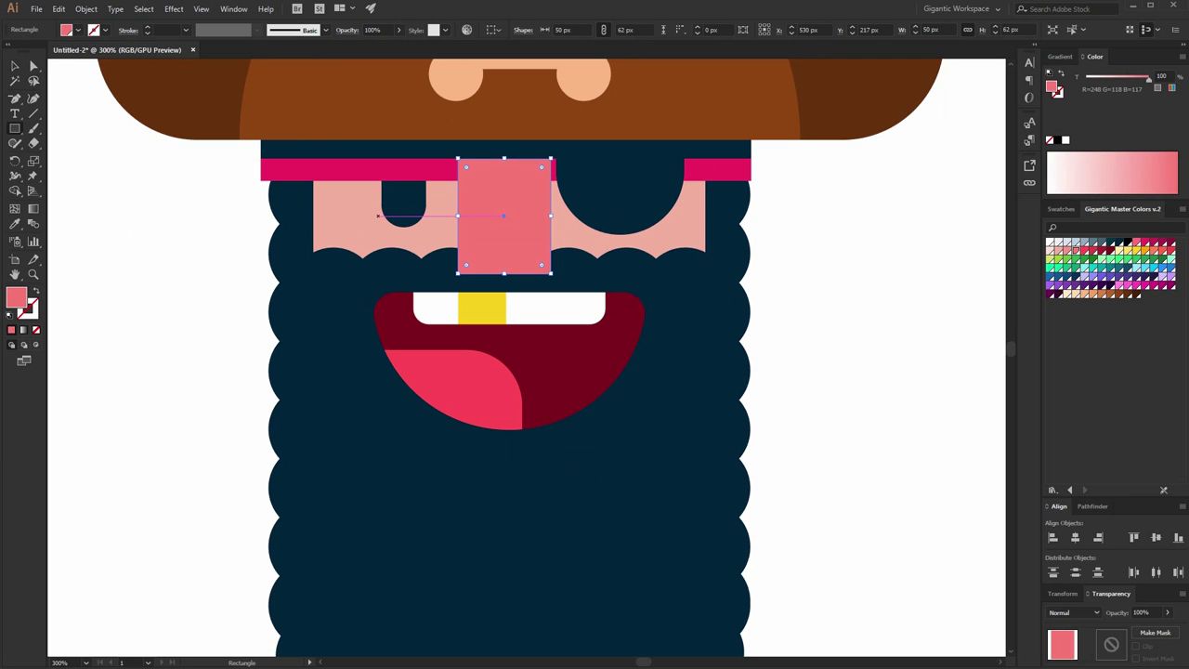
Step: Bring the group of hat, headband and eye patch in front of the nose
key(v)
click(511, 142)
key(ctrl+shift+bracketright)
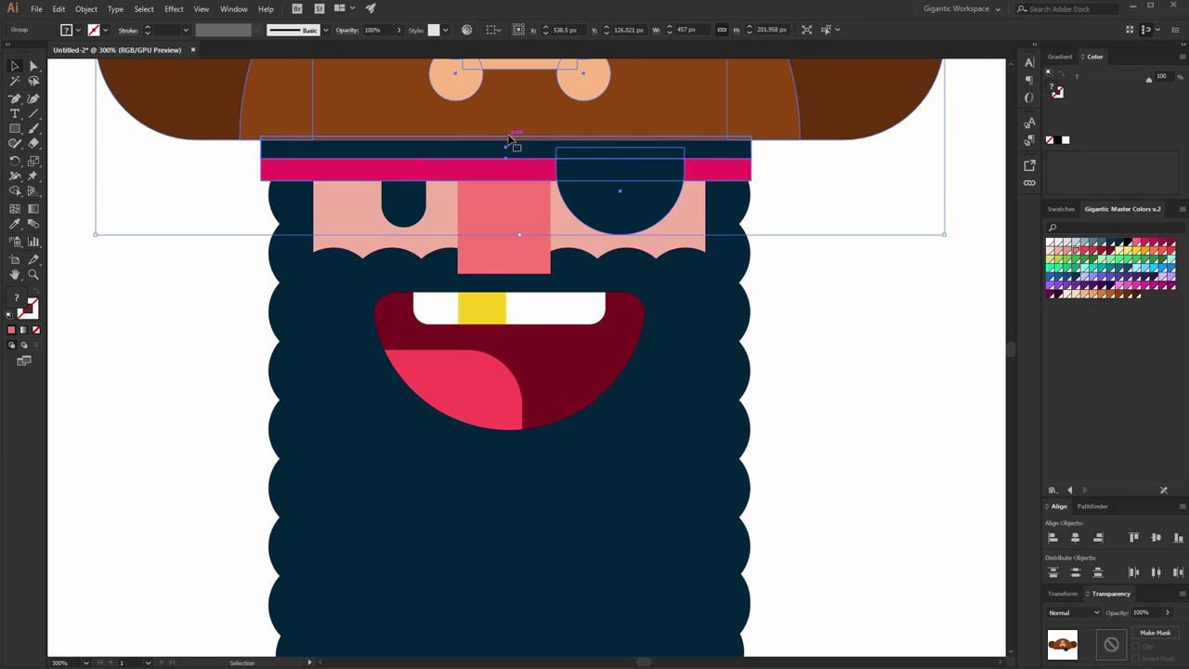
Step: Bring the scalloped mustache shape and all the mouth parts to the front, over the nose's lower end
click(573, 283)
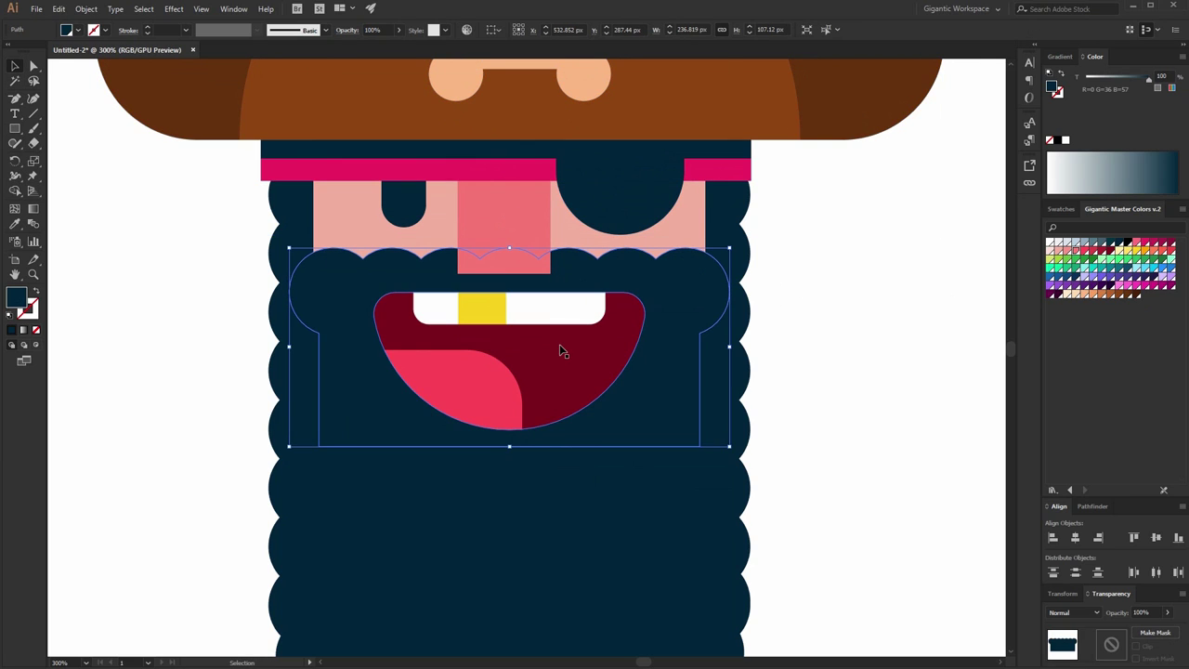
click(609, 348)
shift+click(677, 288)
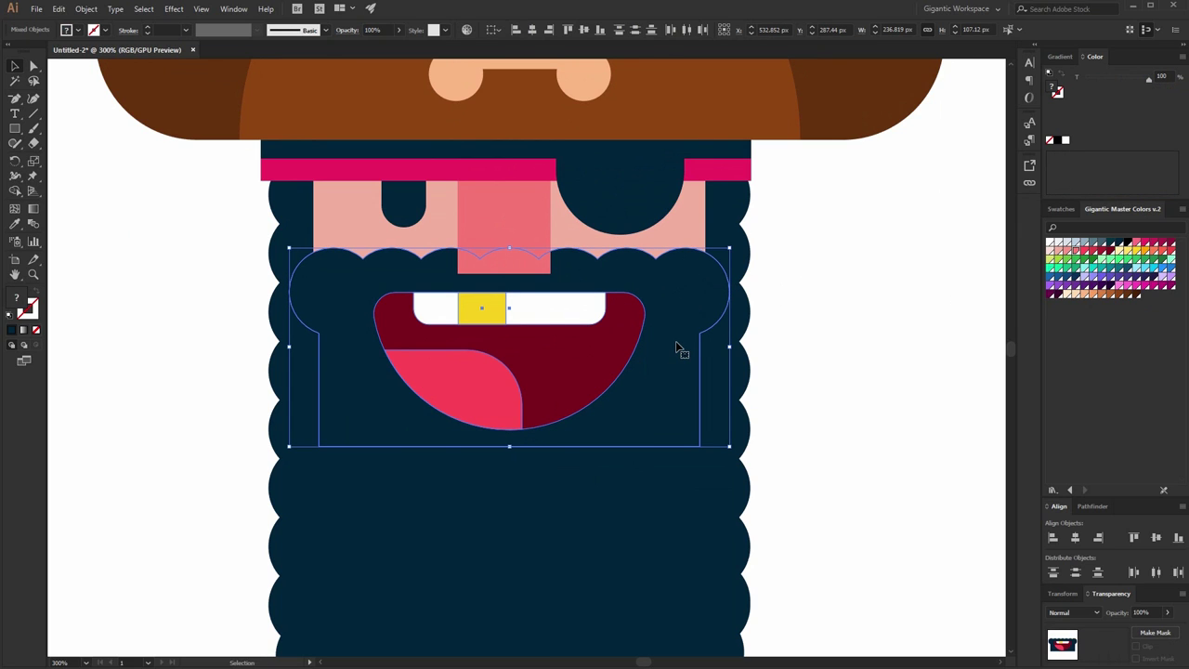
key(ctrl+shift+bracketright)
key(ctrl+1)
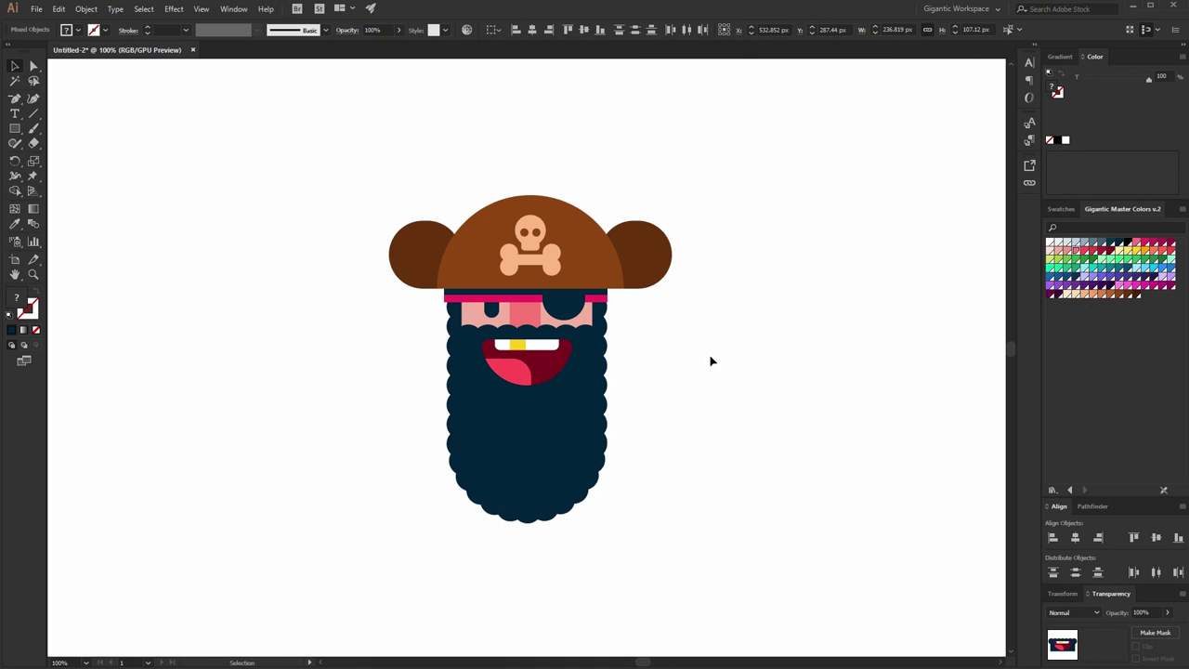
Step: Center all parts of the head horizontally with the eye set aside, and put the eye back on the face
click(711, 360)
drag(484, 315, 363, 324)
drag(459, 206, 675, 521)
click(1075, 537)
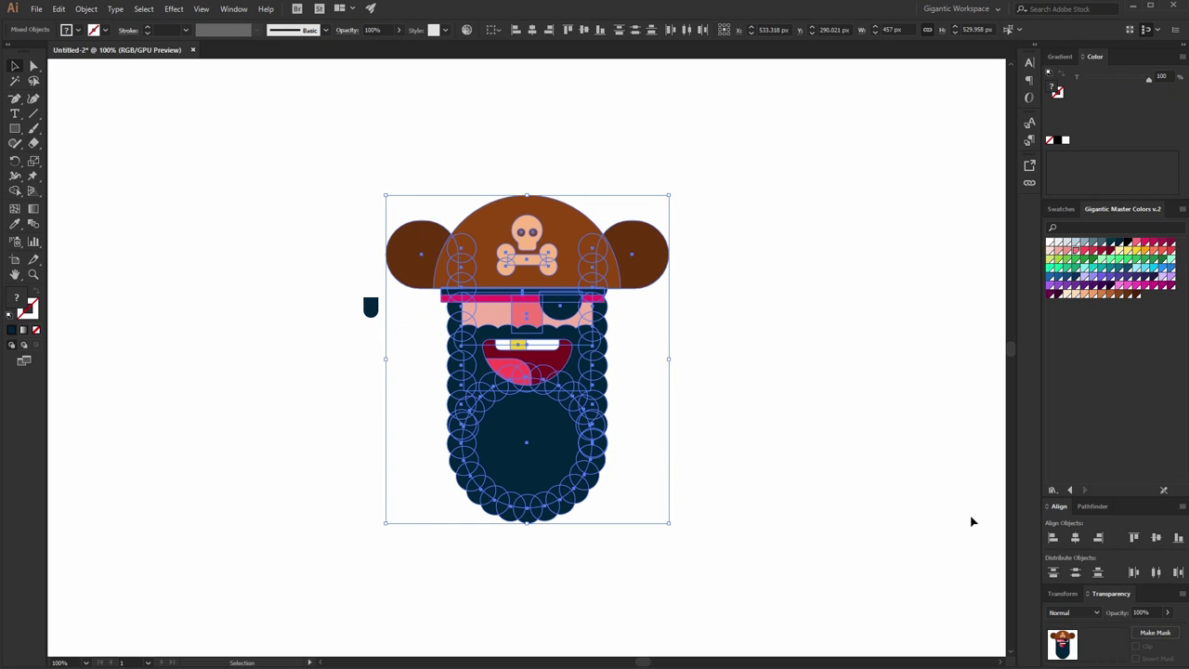
click(972, 521)
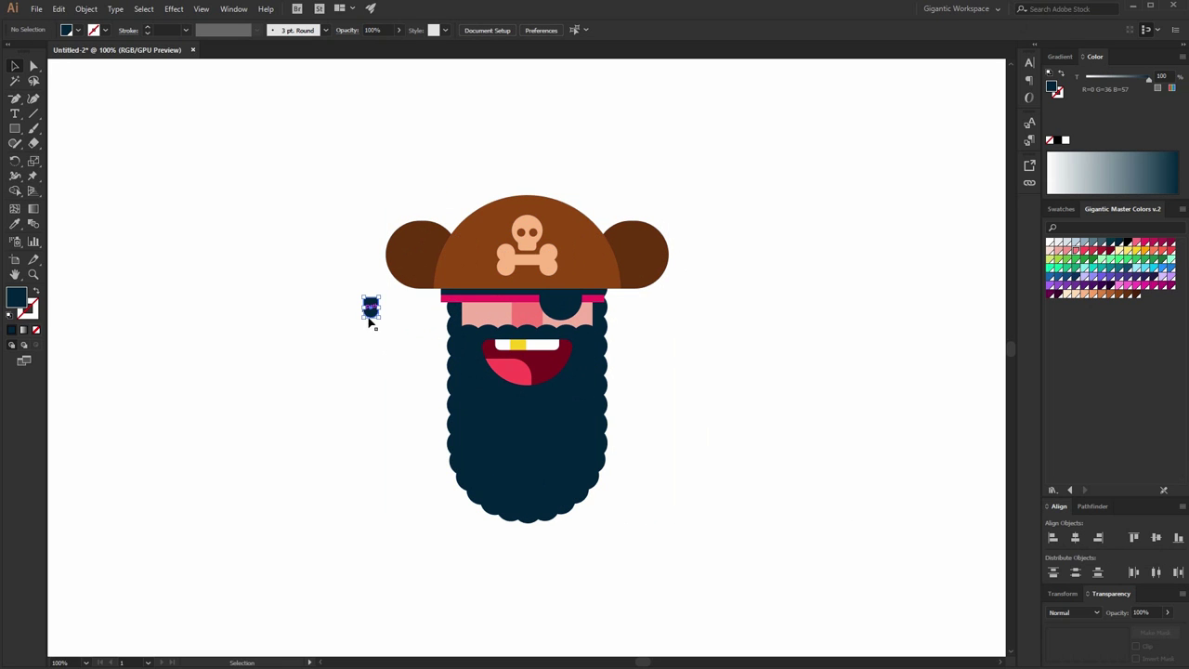
drag(370, 321, 490, 318)
Step: Shift the eye patch slightly to the right along its strap within the group
double_click(567, 312)
click(569, 316)
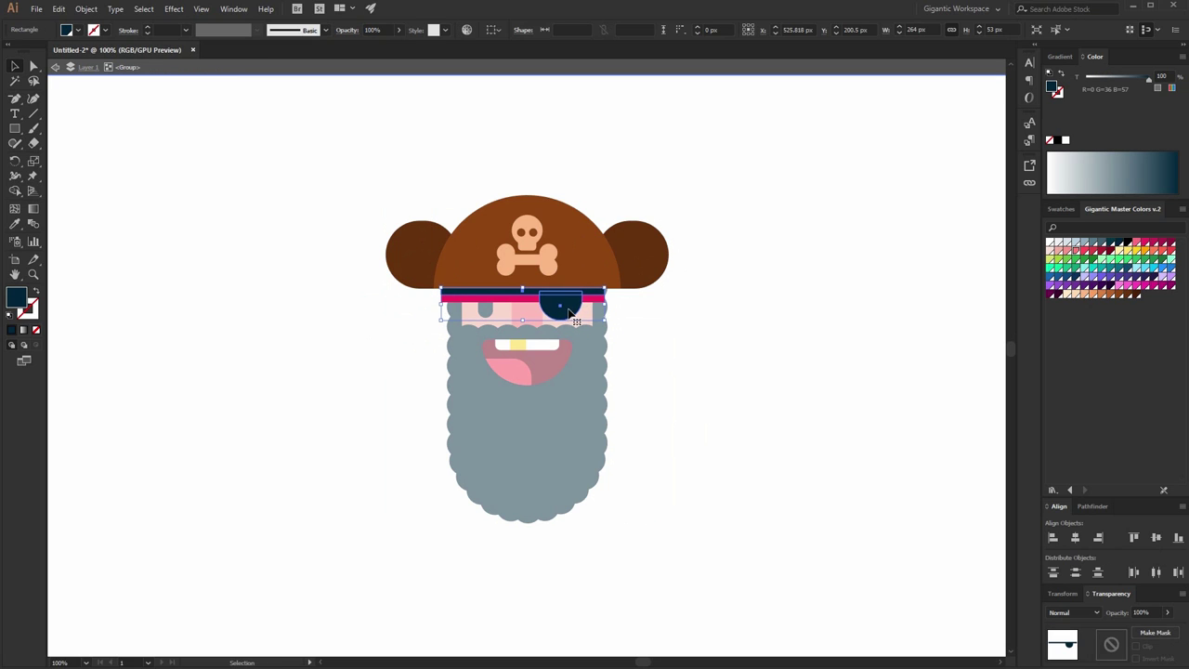
double_click(570, 316)
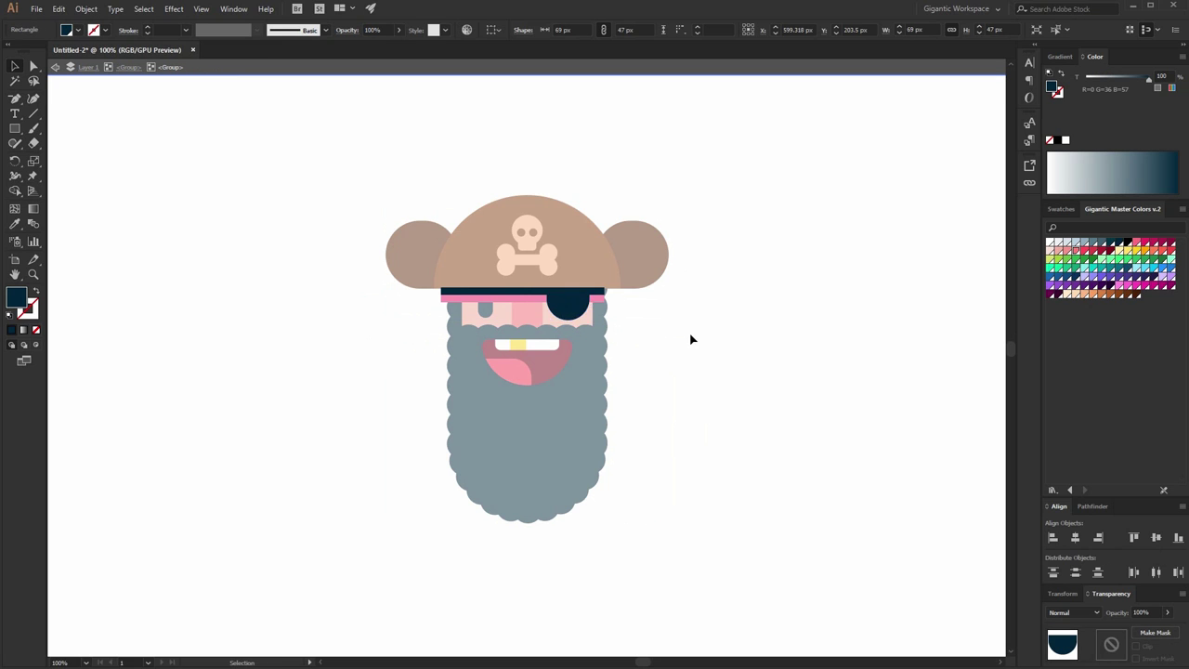
double_click(690, 339)
Step: Draw a 105 px circle beside the right of the head and fill it with the face's skin pink
key(ctrl+plus)
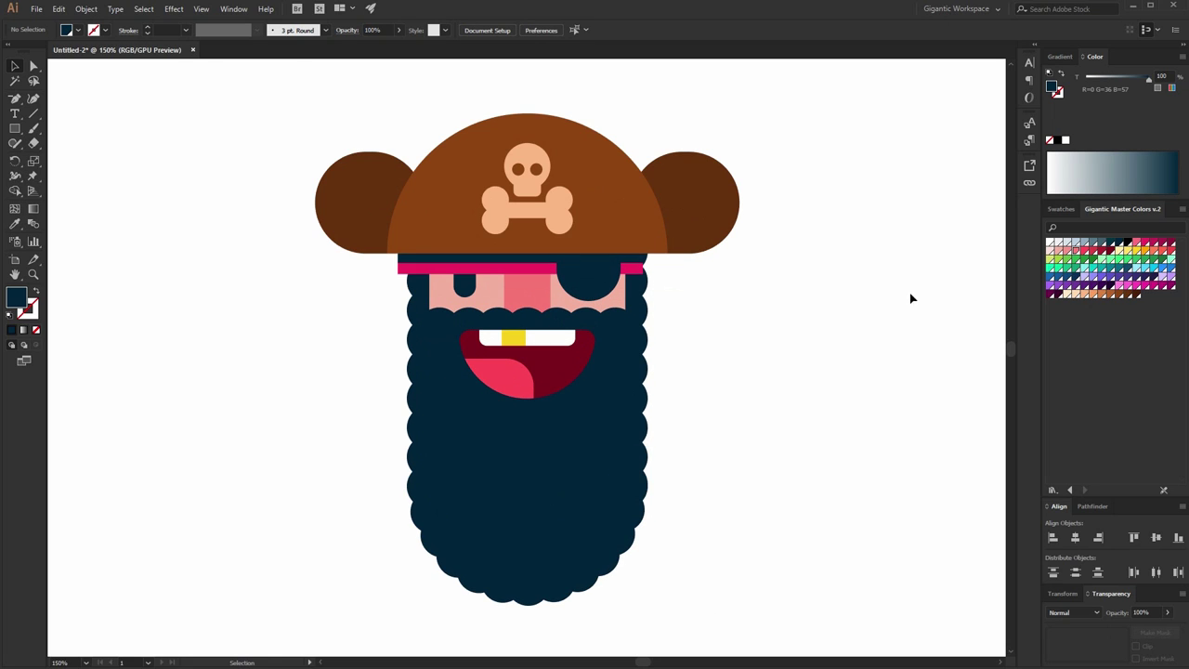
drag(708, 300, 807, 399)
click(1059, 252)
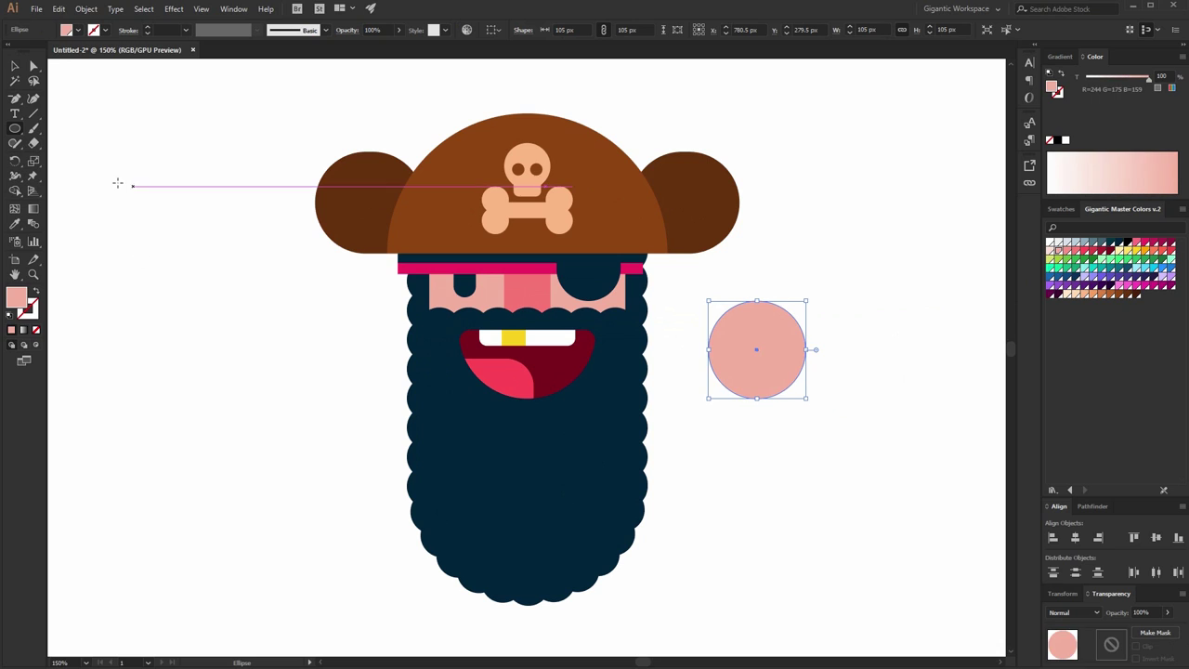
Step: Reduce the skin-pink circle to 93 px and place one copy on each side of the head as ears
click(15, 69)
drag(792, 323, 688, 294)
drag(702, 271, 446, 318)
Step: Nudge the hat group with its headband and eye patch slightly to the right over the face
click(669, 218)
key(Right)
key(Right)
key(Right)
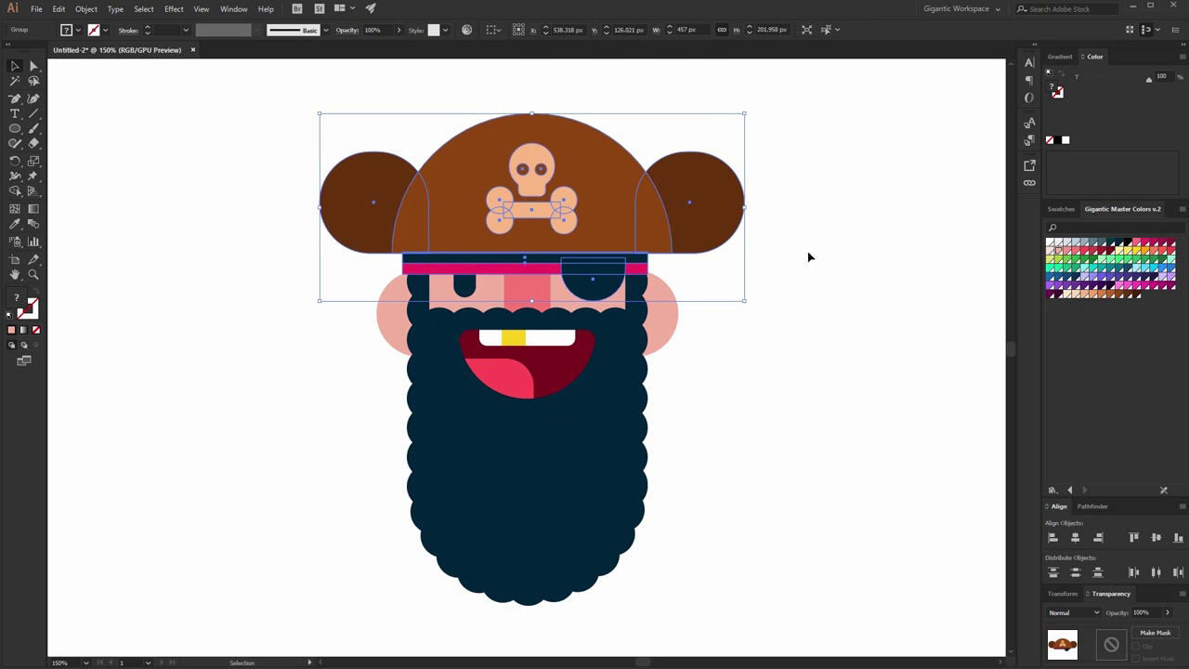
Step: Nudge both ears slightly down and send them to the back, behind the hair and beard
click(809, 257)
shift+click(649, 353)
key(Down)
key(Down)
key(Down)
key(Down)
key(Down)
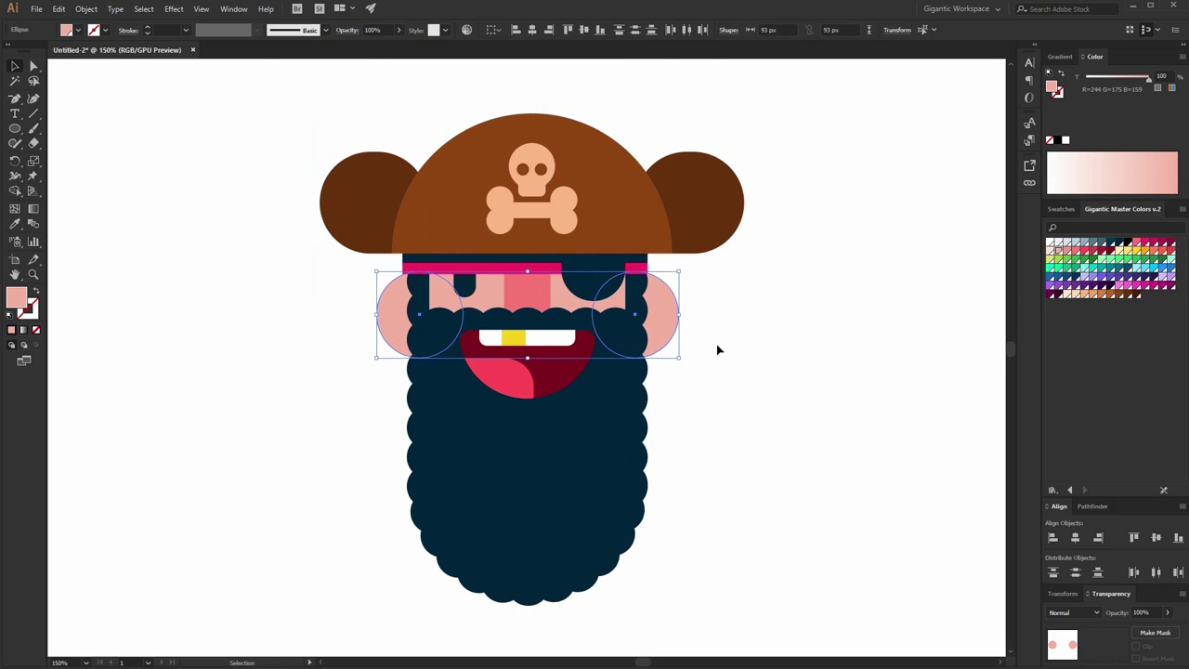
key(ctrl+shift+bracketleft)
click(749, 385)
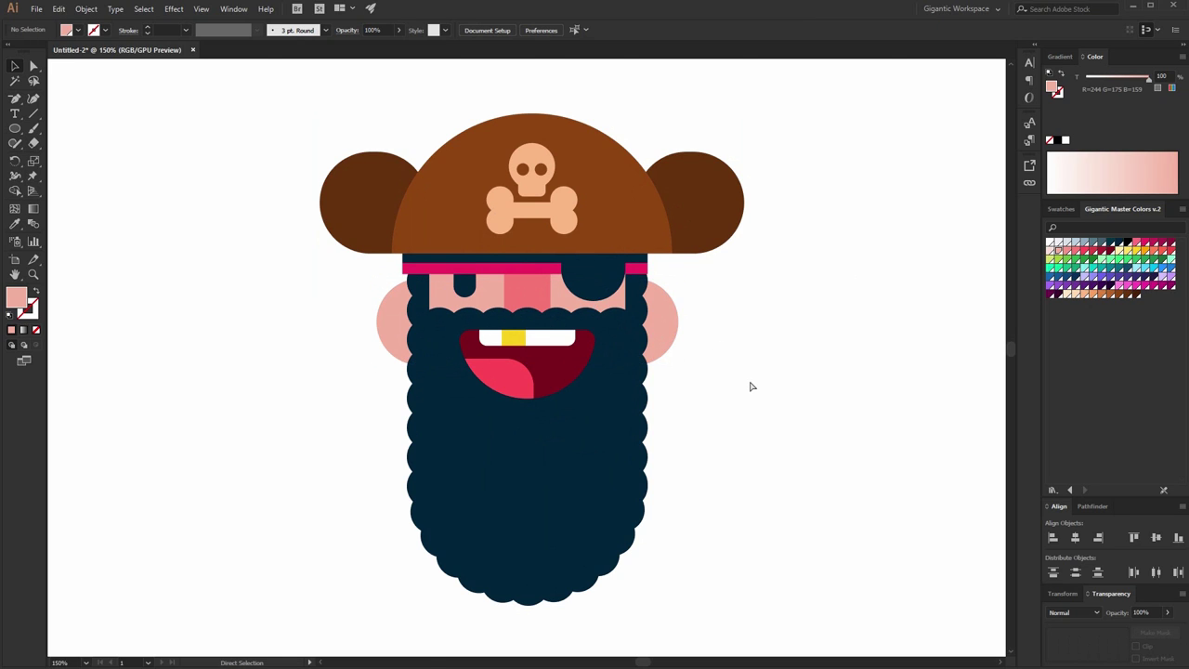
Step: Draw a 23 px circle filled with the tooth's gold yellow and place one copy on each earlobe as earrings
key(ctrl+plus)
key(l)
mouse_move(791, 357)
mouse_down()
mouse_move(807, 373)
mouse_move(725, 344)
mouse_move(346, 388)
mouse_up()
click(1135, 250)
key(v)
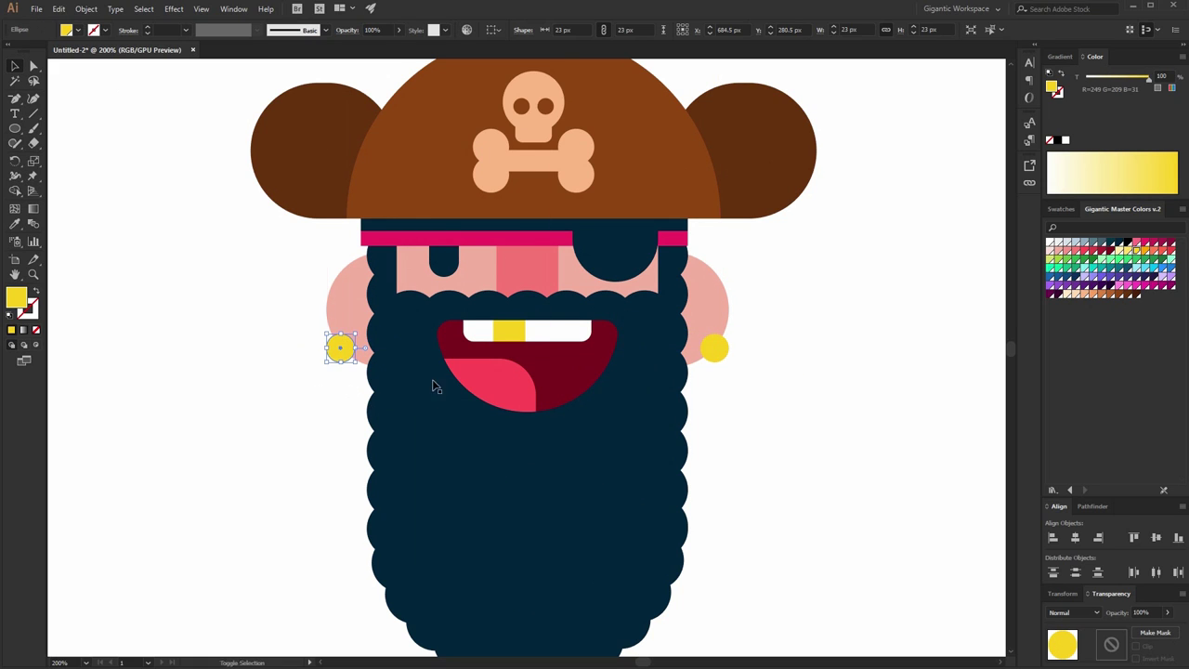
shift+click(726, 350)
click(824, 360)
key(ctrl+minus)
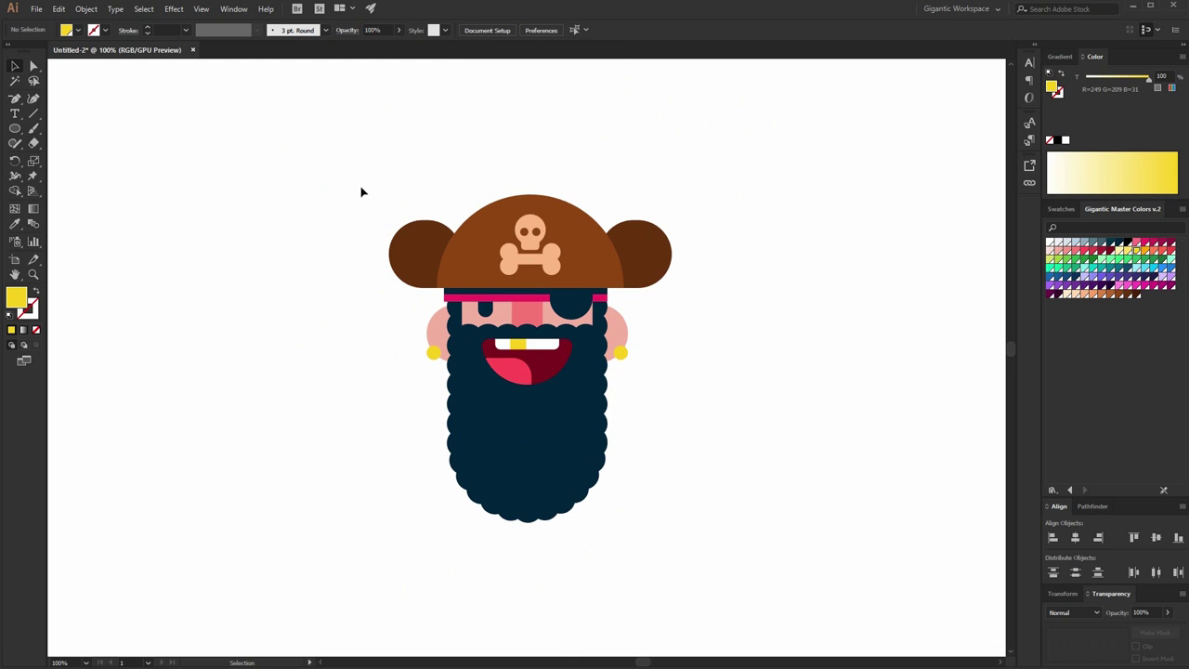
drag(362, 191, 672, 478)
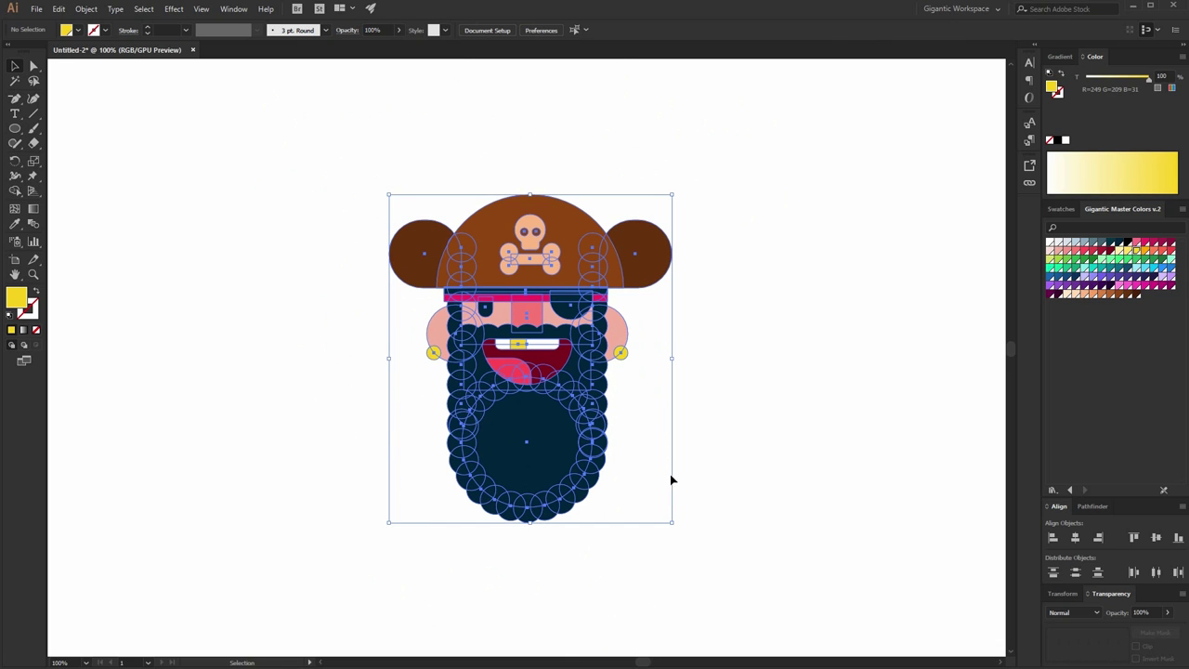
click(378, 493)
scroll(531, 477, down, 2)
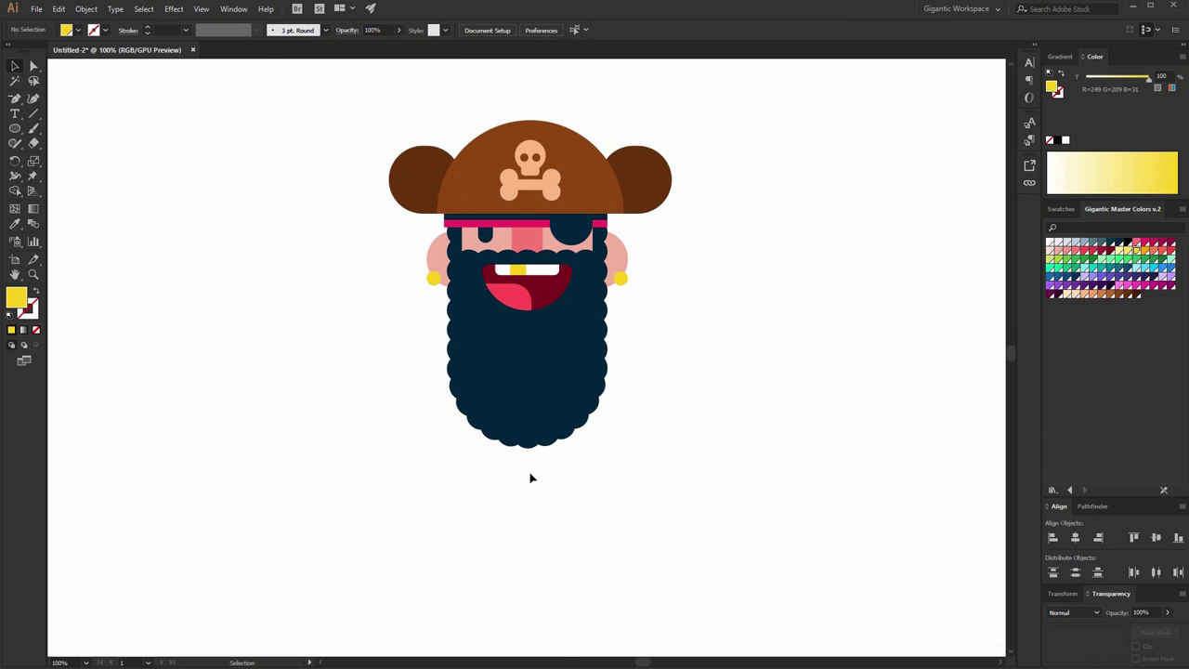
Step: Draw a 140 by 225 px rectangle beside the beard and fill it with the dark brown of the hat's side flaps
key(ctrl+plus)
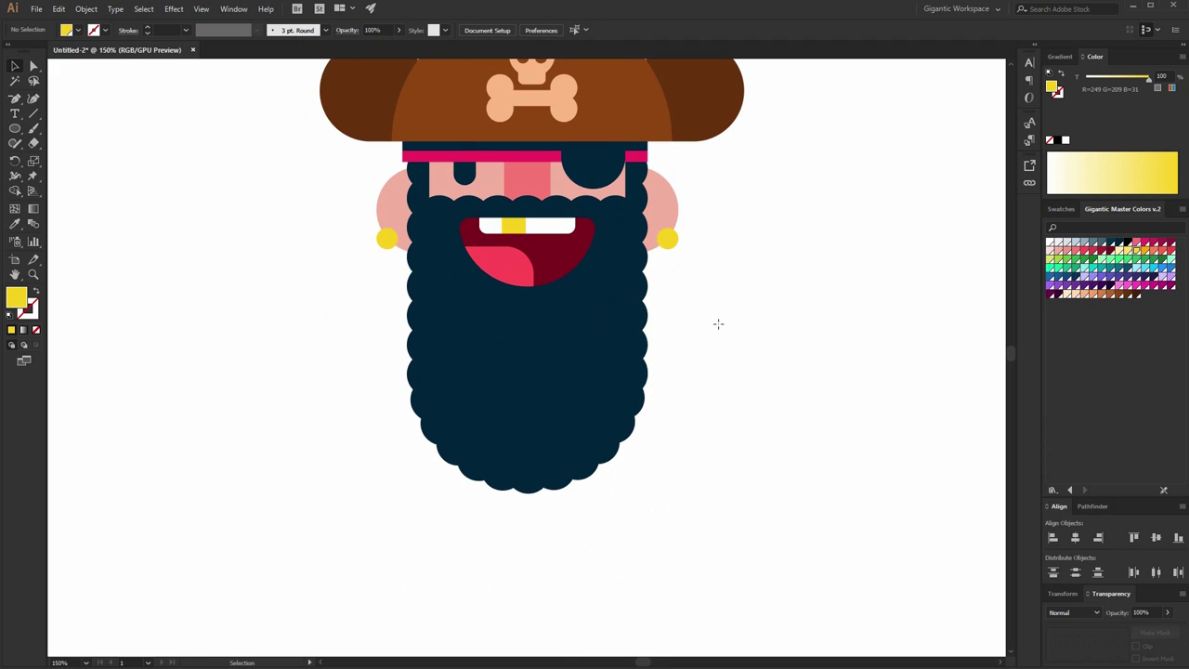
key(m)
drag(739, 307, 869, 517)
key(i)
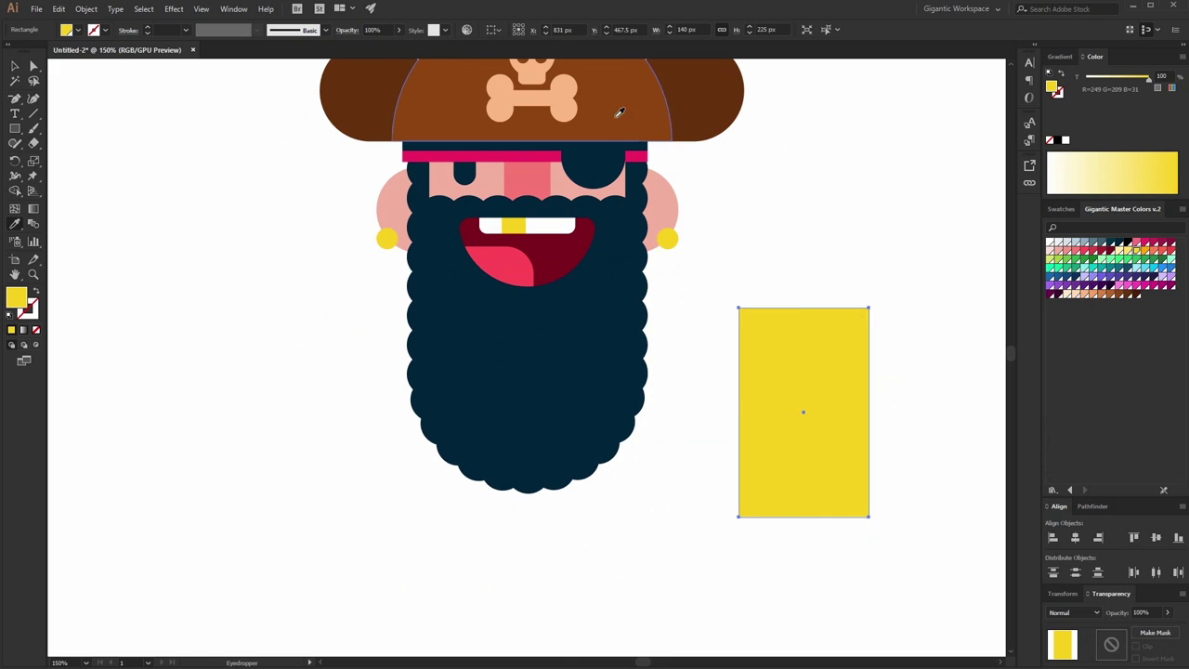
click(620, 111)
key(v)
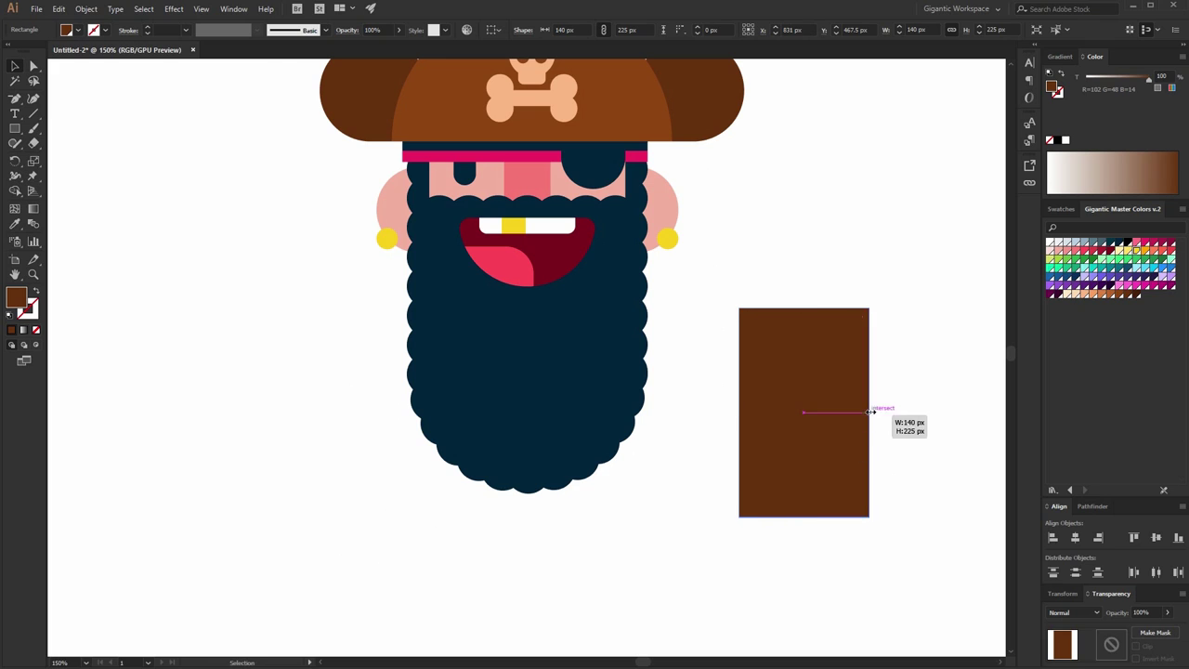
Step: Widen the brown rectangle to 179 px and round its two upper corners by 89.5 px into an arch
drag(869, 412, 906, 412)
key(a)
drag(721, 285, 884, 489)
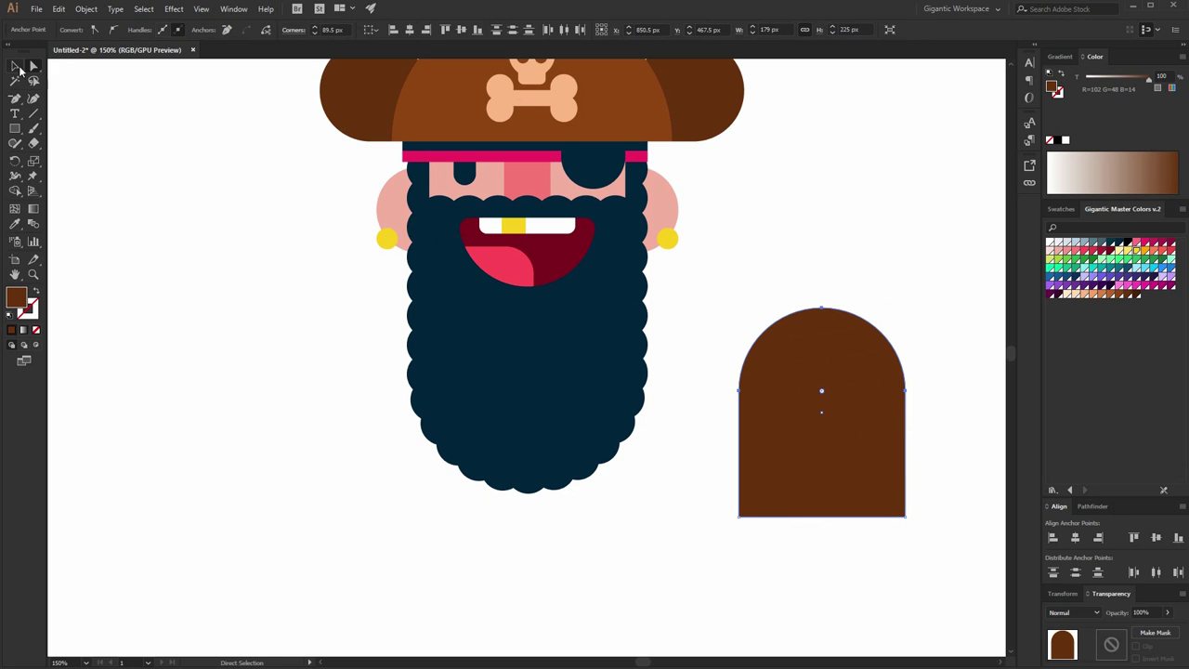
key(ctrl+shift+a)
Step: Draw a 102 by 274 px upright rectangle over the middle of the brown arch and fill it with bright blue
drag(911, 406, 821, 393)
key(m)
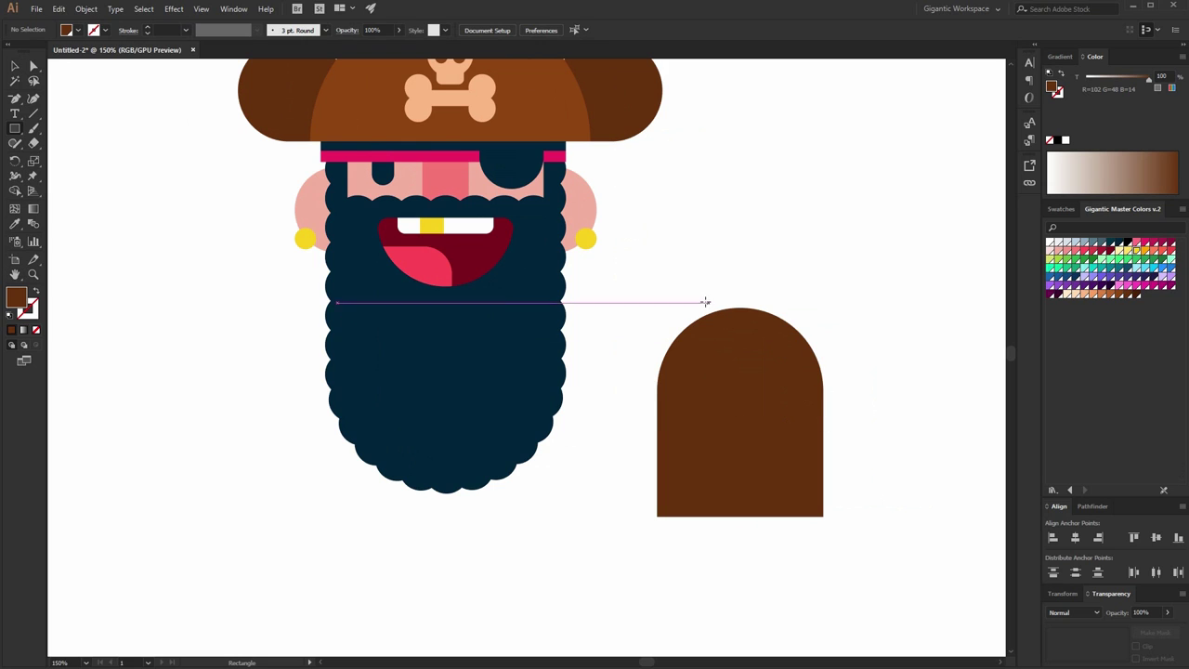
drag(693, 295, 788, 548)
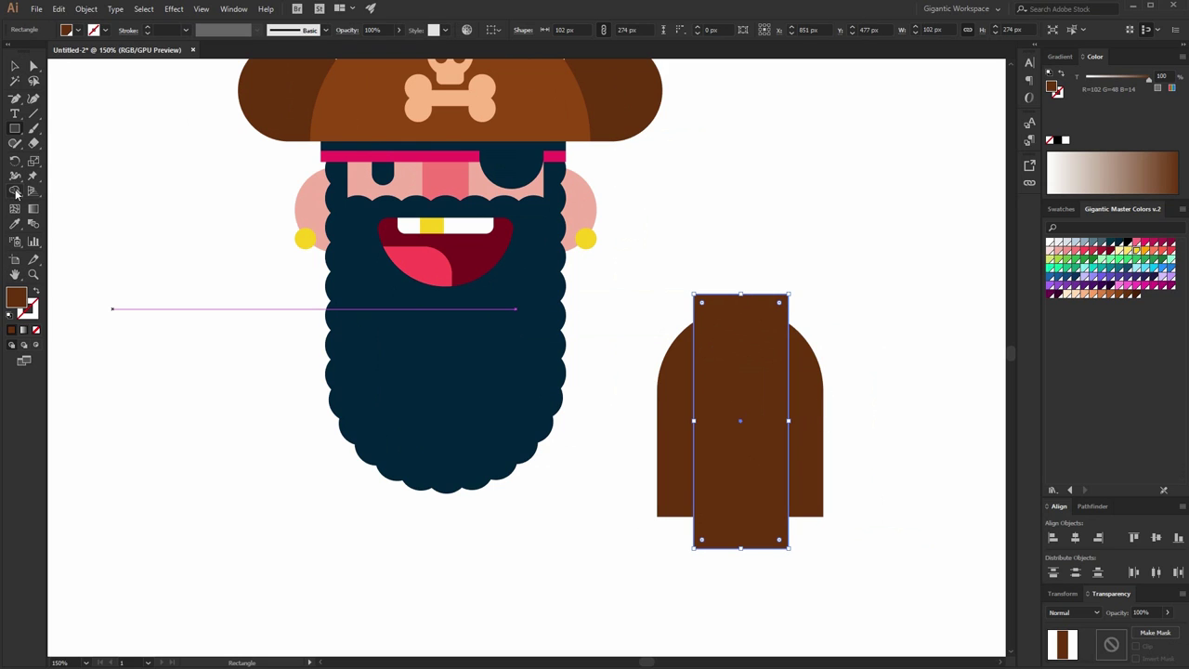
click(15, 67)
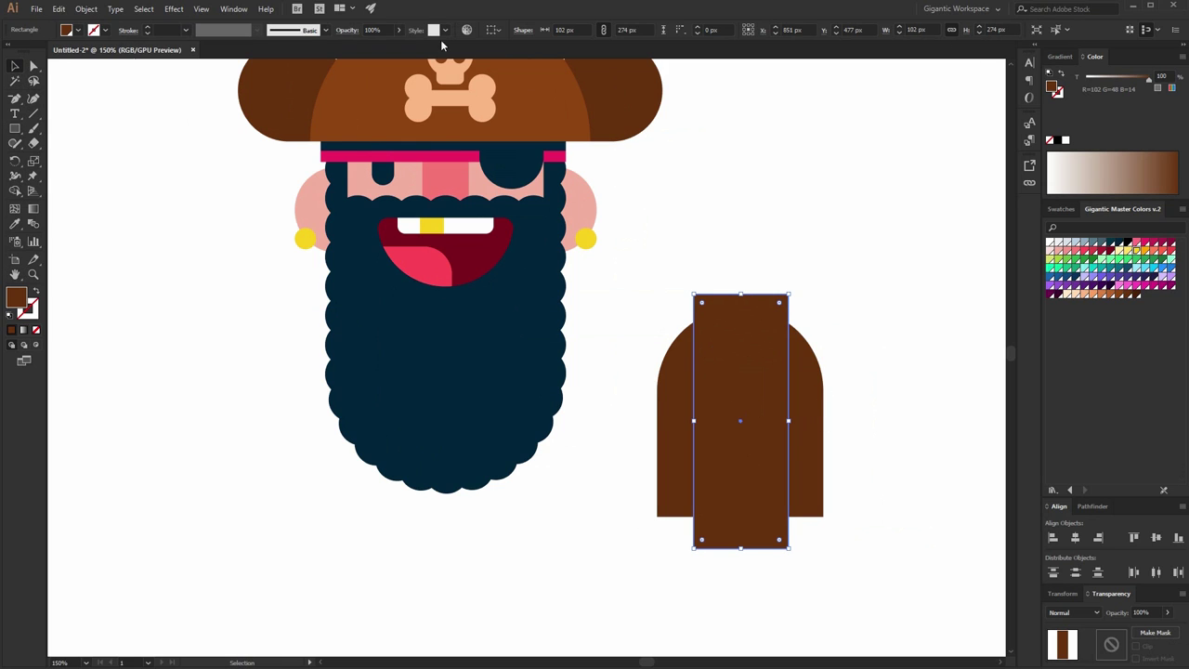
click(1161, 269)
Step: Divide the blue strip and the brown arch with Pathfinder and ungroup the resulting pieces
drag(850, 288, 717, 424)
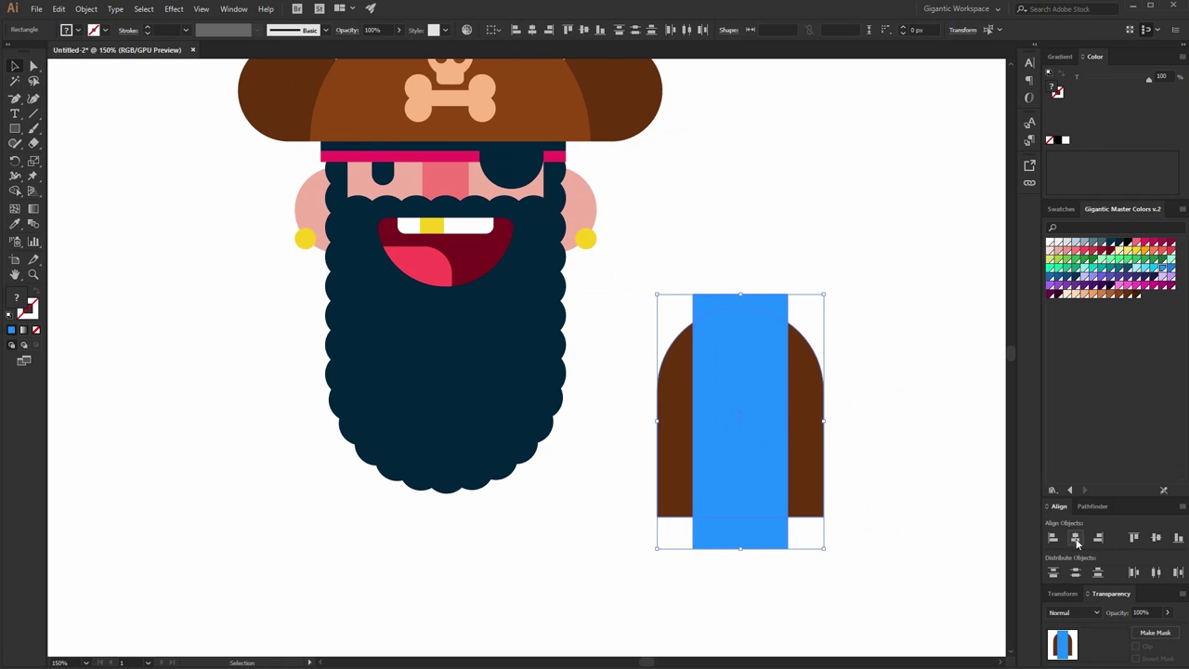
click(1092, 506)
click(1056, 575)
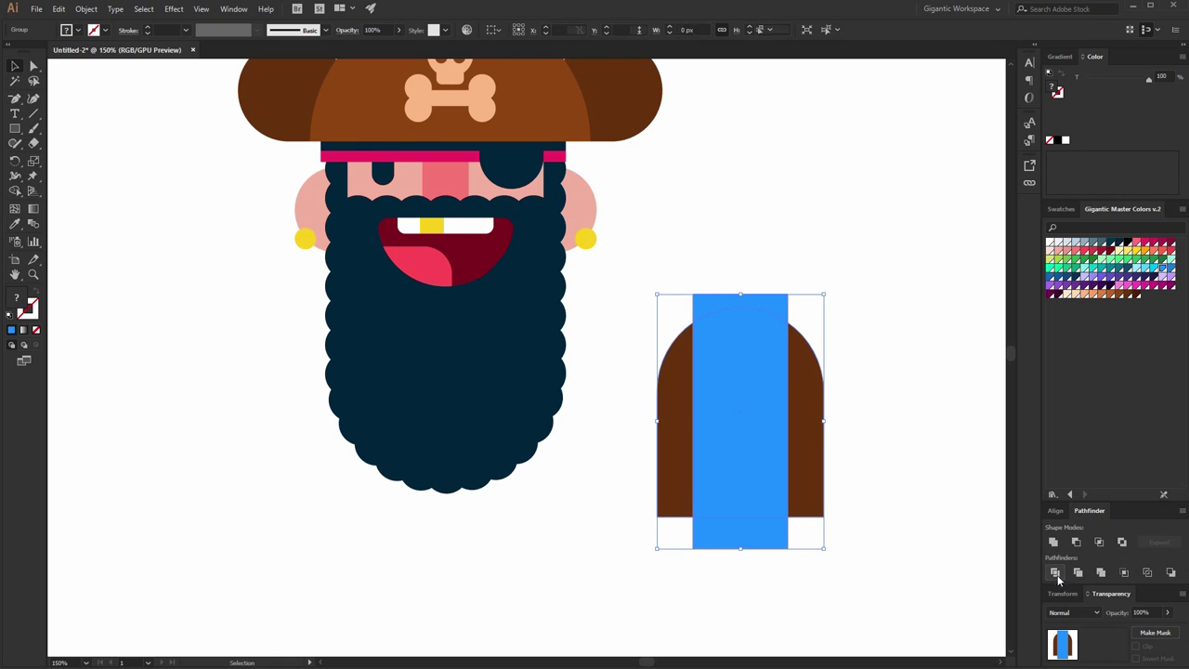
right_click(700, 440)
click(771, 542)
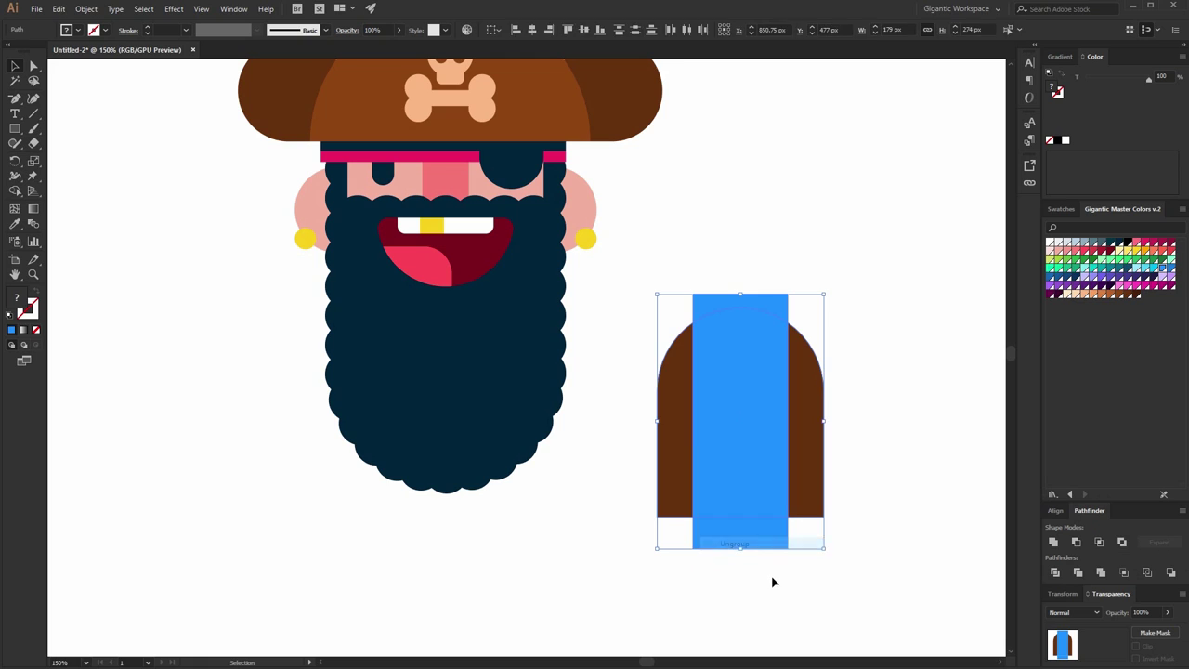
Step: Delete the blue pieces that stick out below and above the brown arch
click(772, 582)
click(760, 543)
key(Delete)
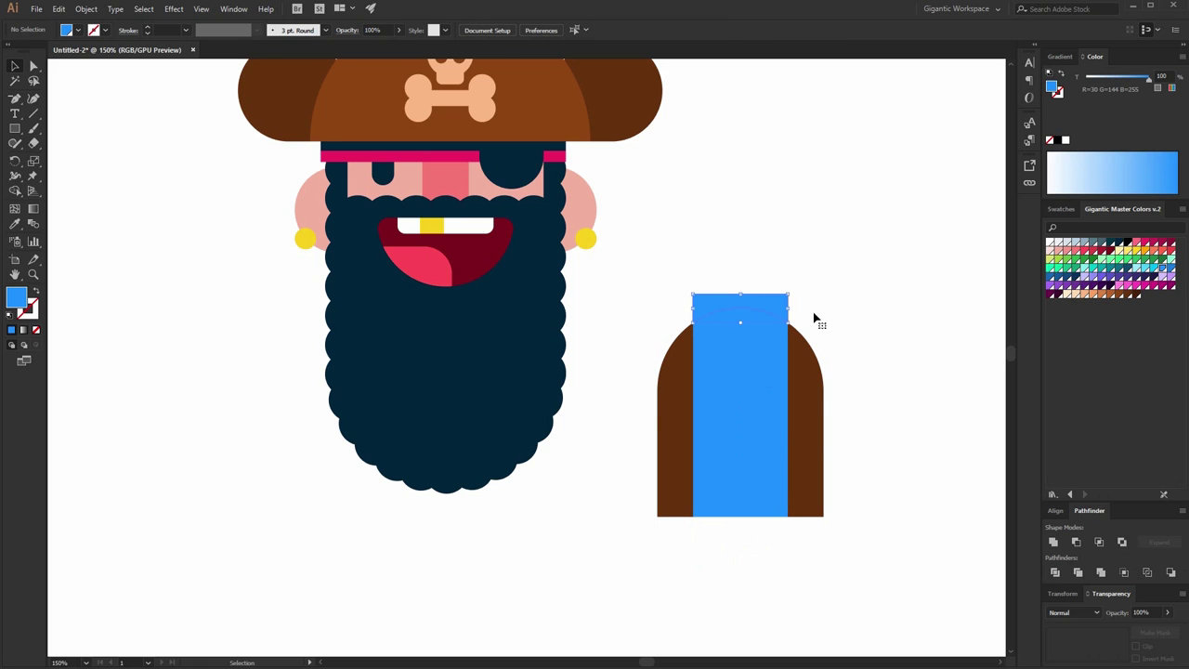
key(Delete)
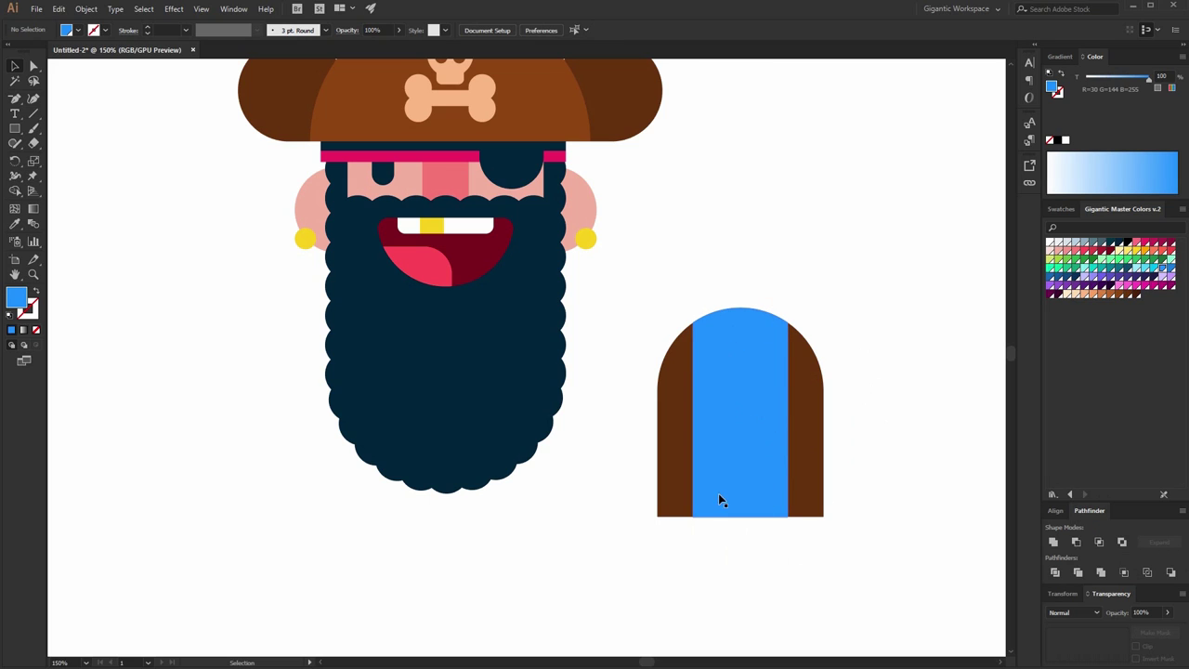
Step: Draw a 163 by 17 px light blue stripe along the body's base and repeat it upward at even spacing, removing the copy above the arch
mouse_move(663, 514)
mouse_down()
mouse_move(812, 485)
mouse_move(825, 497)
mouse_move(815, 502)
mouse_up()
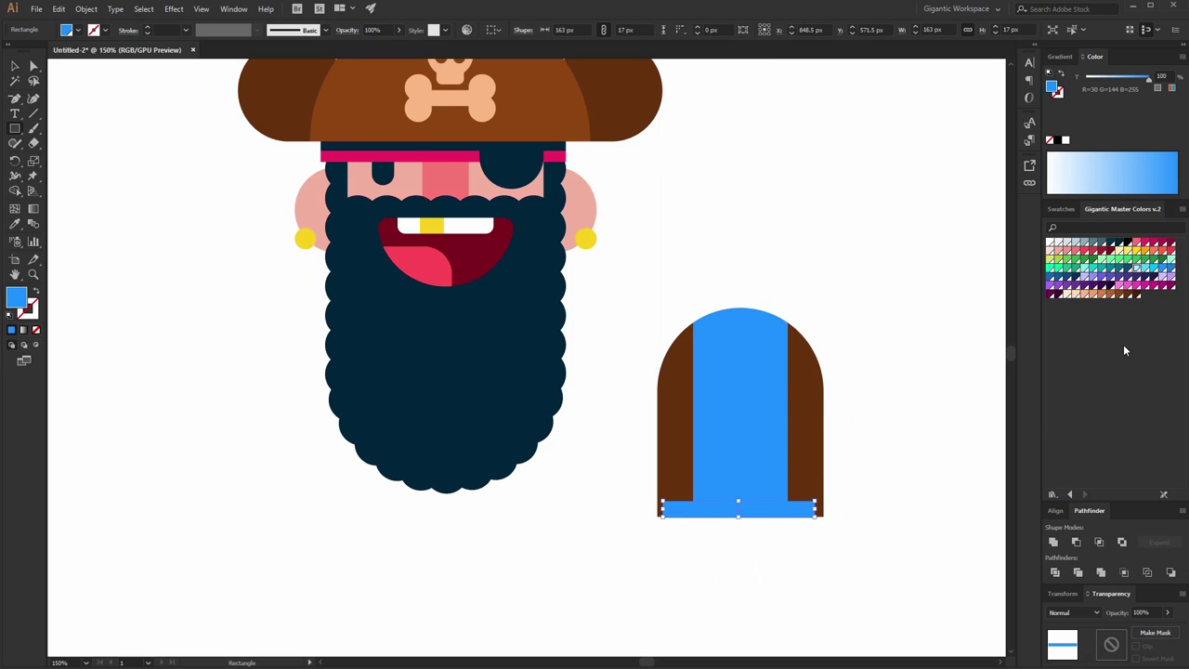
click(16, 67)
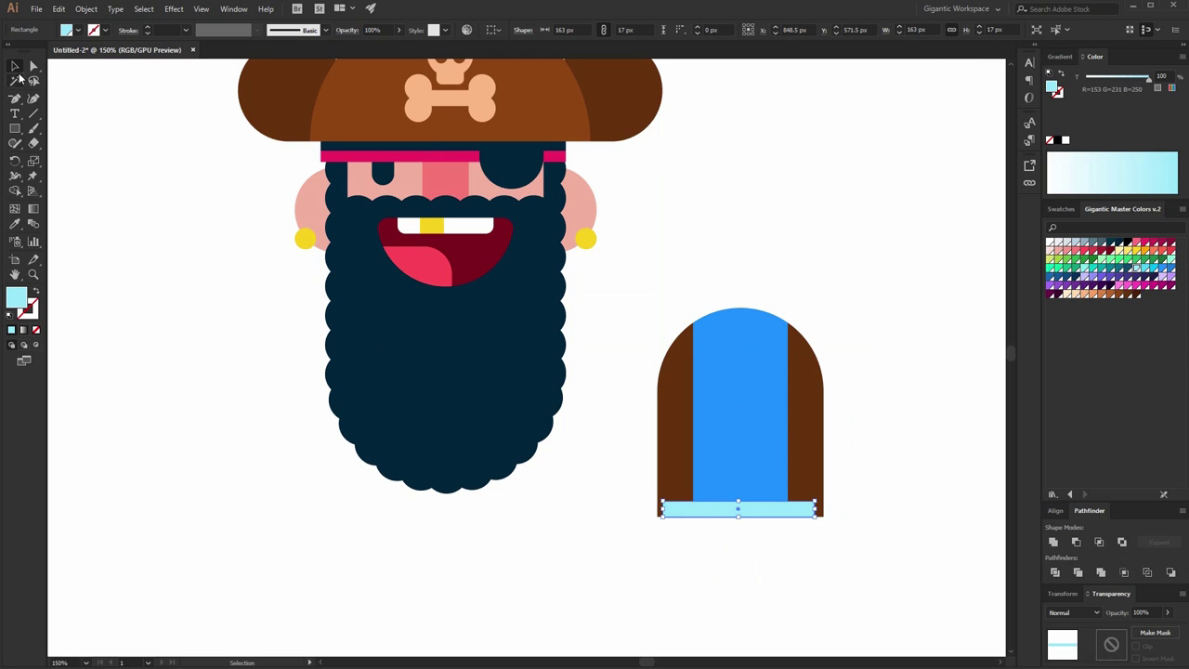
drag(767, 518, 771, 485)
key(ctrl+d)
key(ctrl+d)
key(ctrl+d)
key(ctrl+d)
key(ctrl+d)
key(ctrl+d)
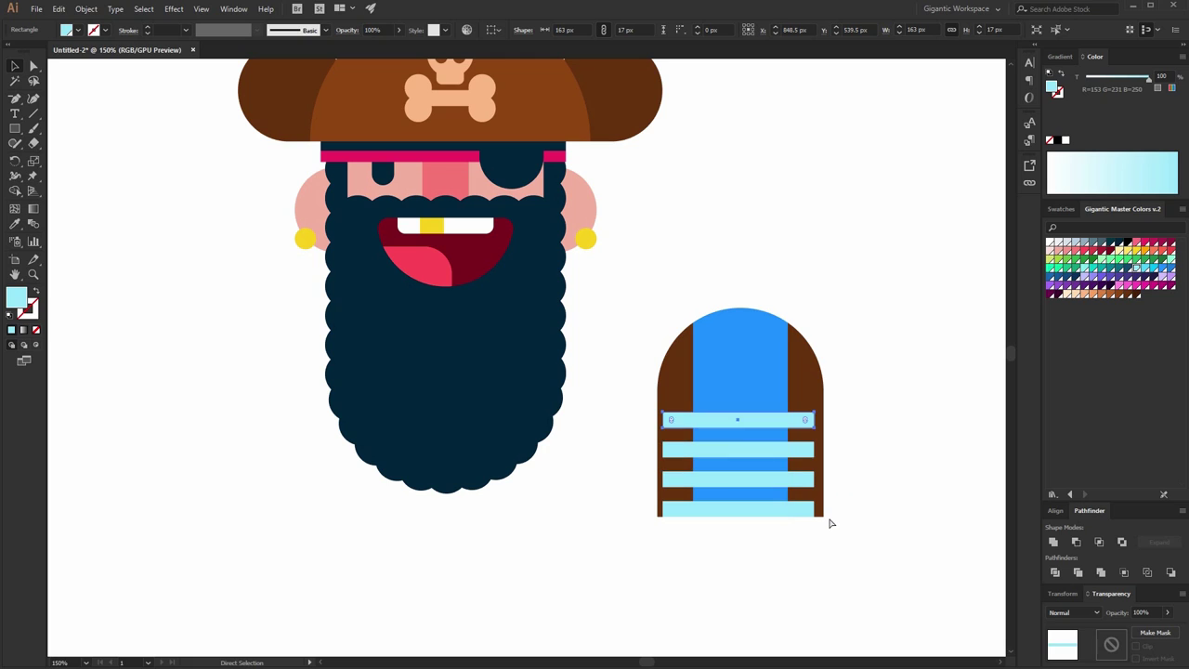
click(679, 522)
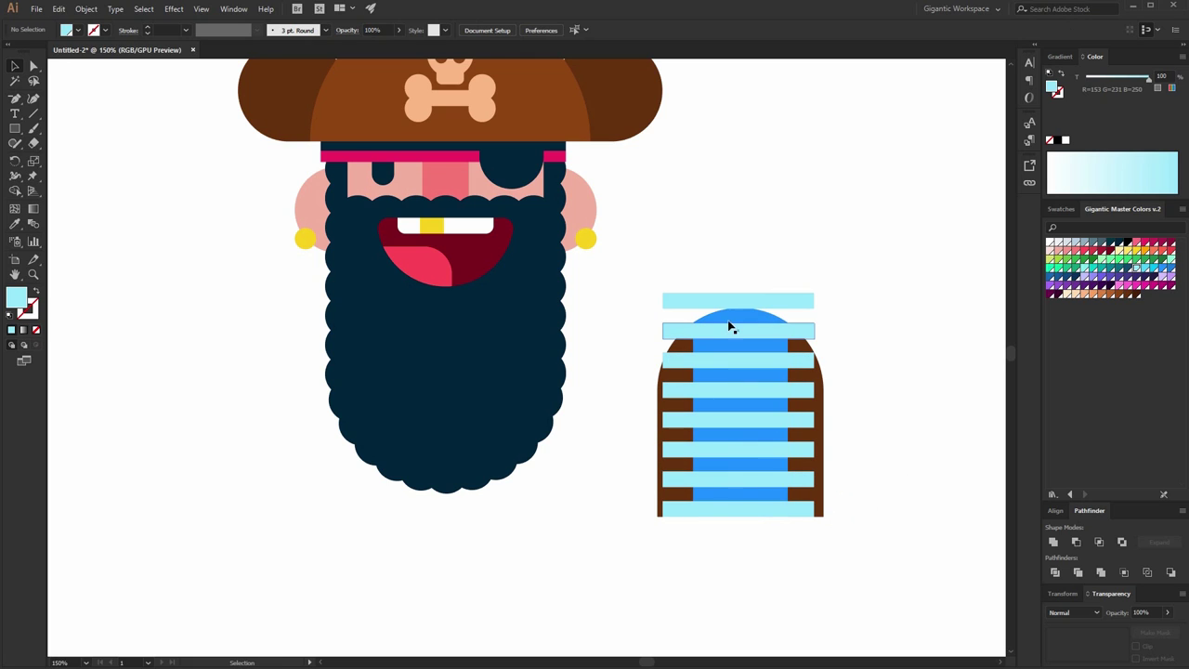
key(Delete)
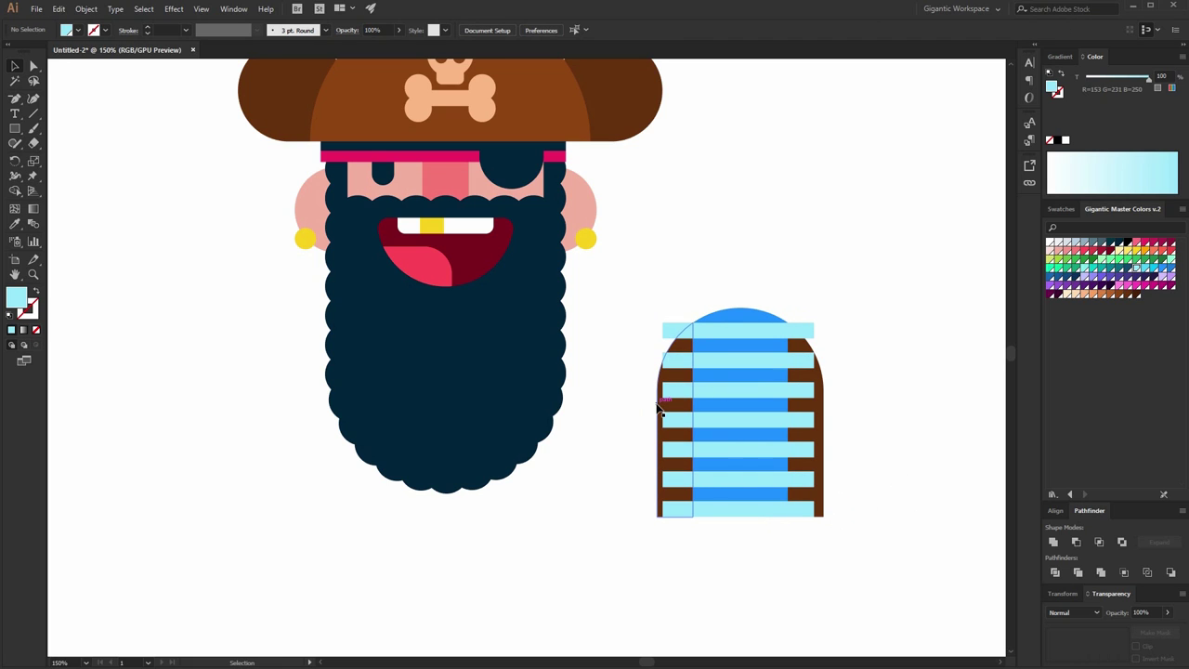
Step: Hide the two brown side pieces of the body
click(819, 413)
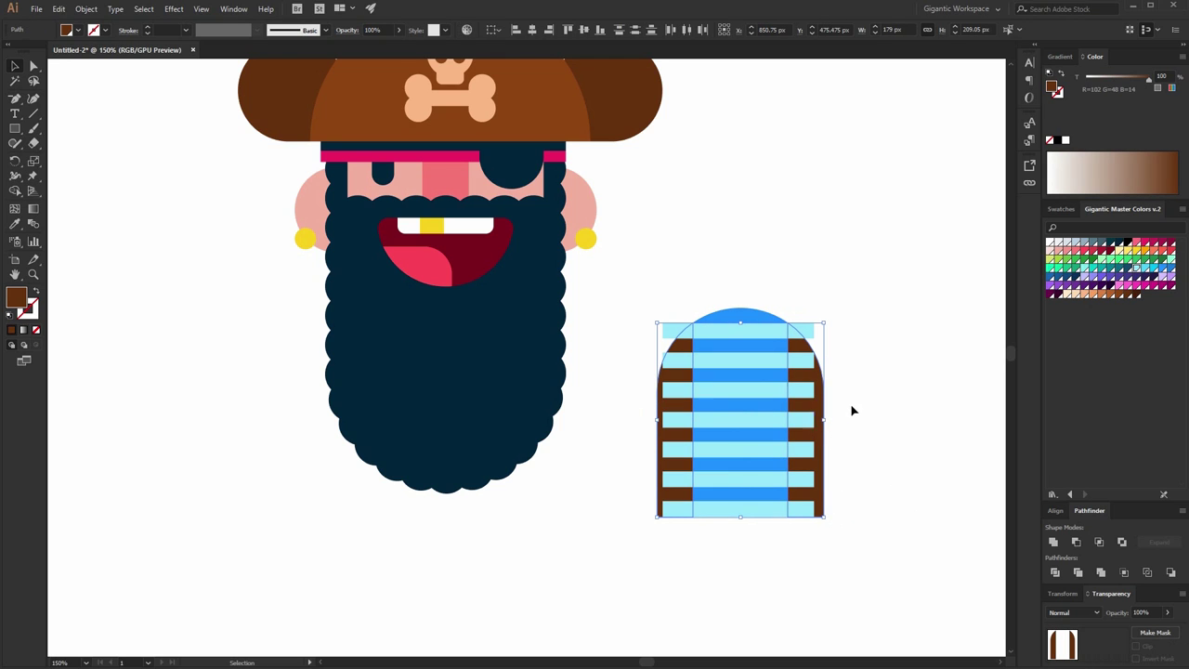
key(Delete)
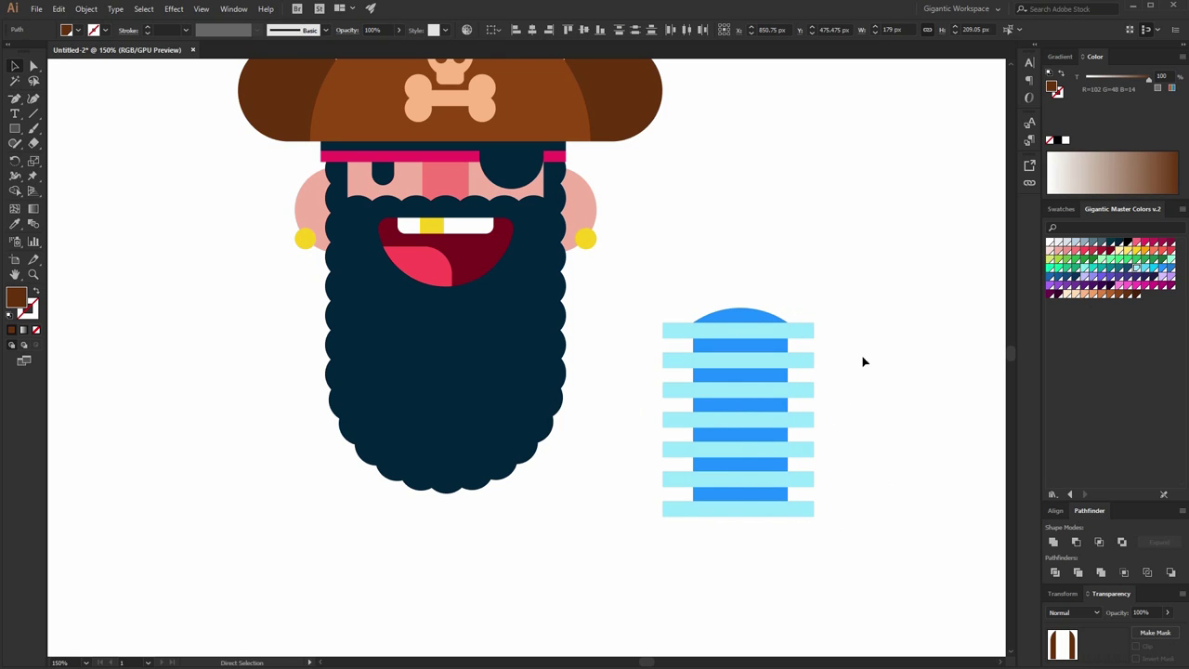
key(v)
Step: Divide the light blue stripes and the blue strip with Pathfinder and ungroup the pieces
drag(889, 269, 712, 531)
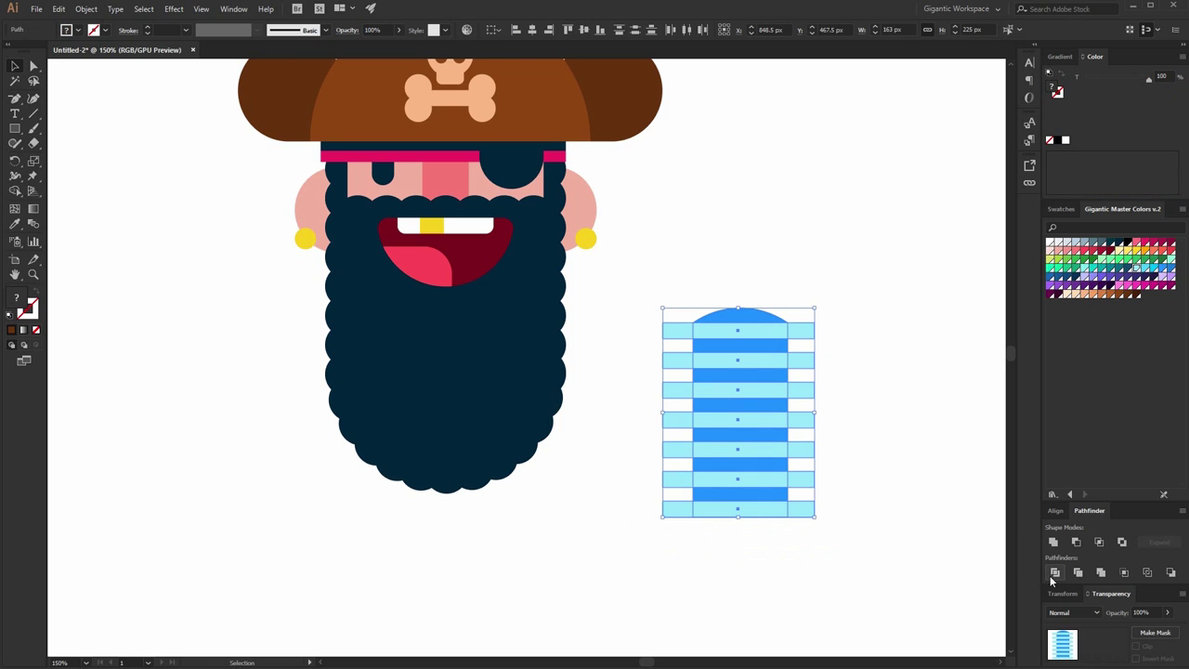
right_click(789, 419)
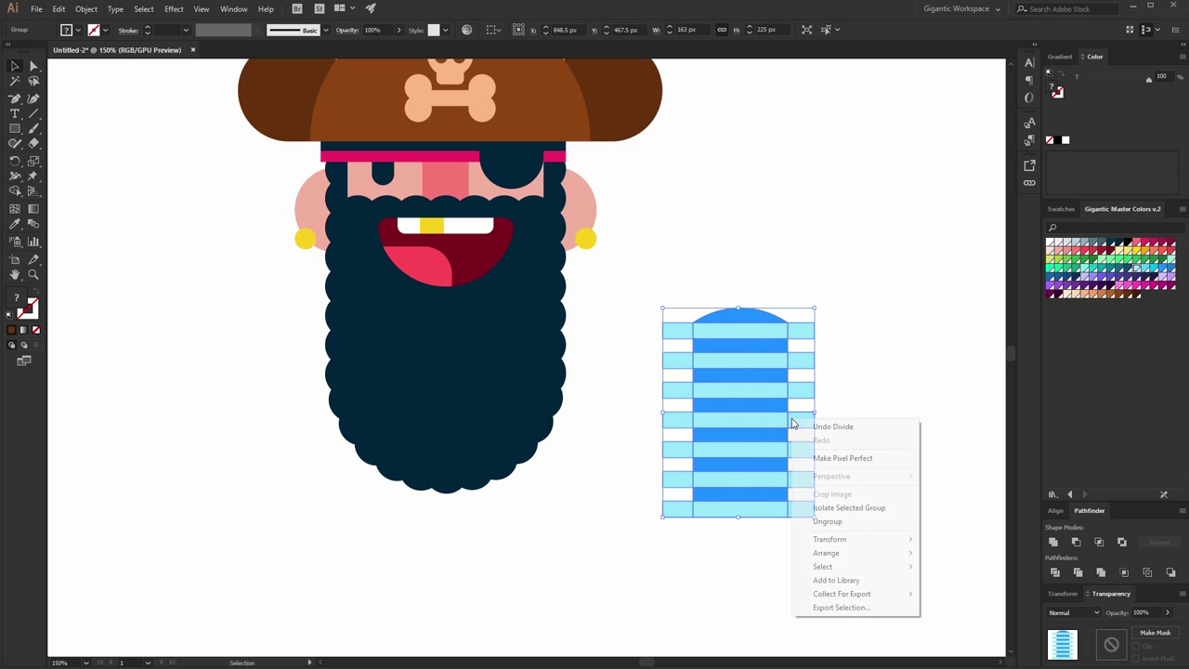
click(855, 523)
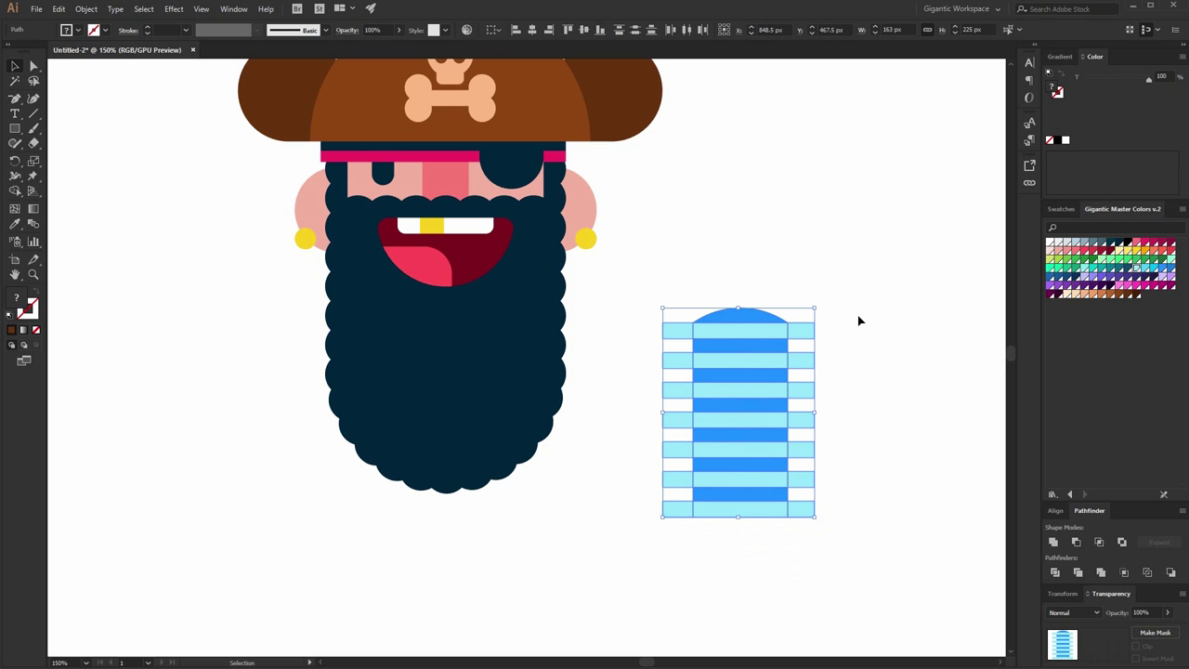
Step: Delete the stripe ends that stick out on both sides of the blue strip
click(813, 507)
key(Delete)
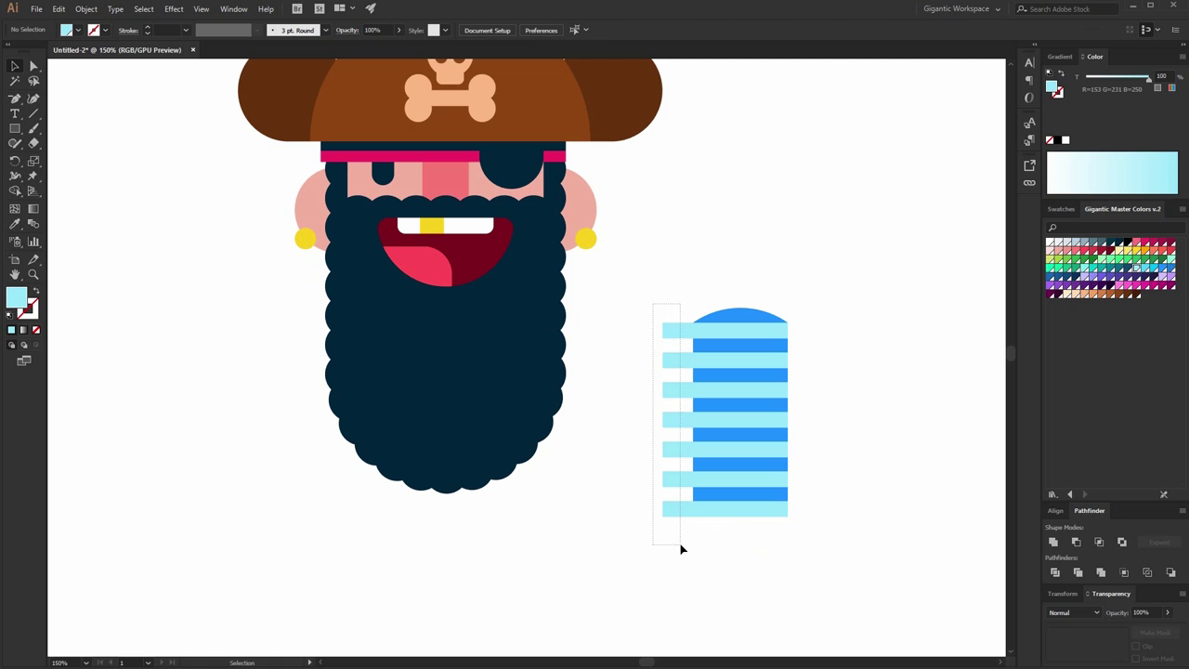
drag(680, 549, 680, 549)
key(Delete)
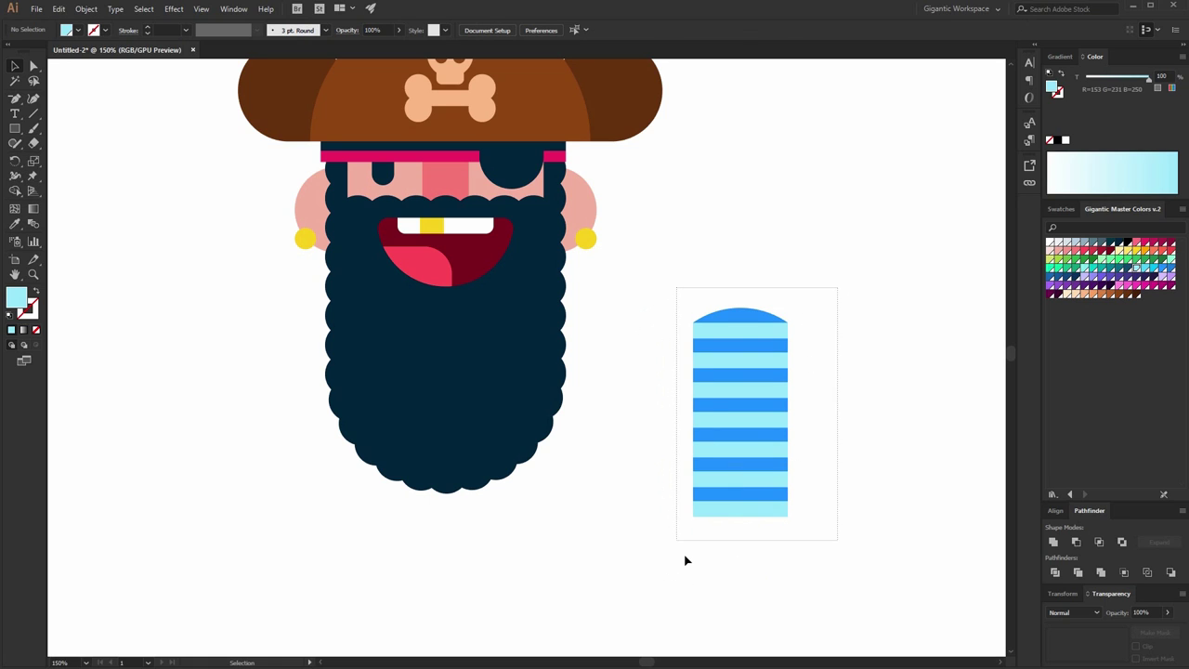
Step: Group all the blue and light blue pieces into one striped shirt
click(742, 379)
key(v)
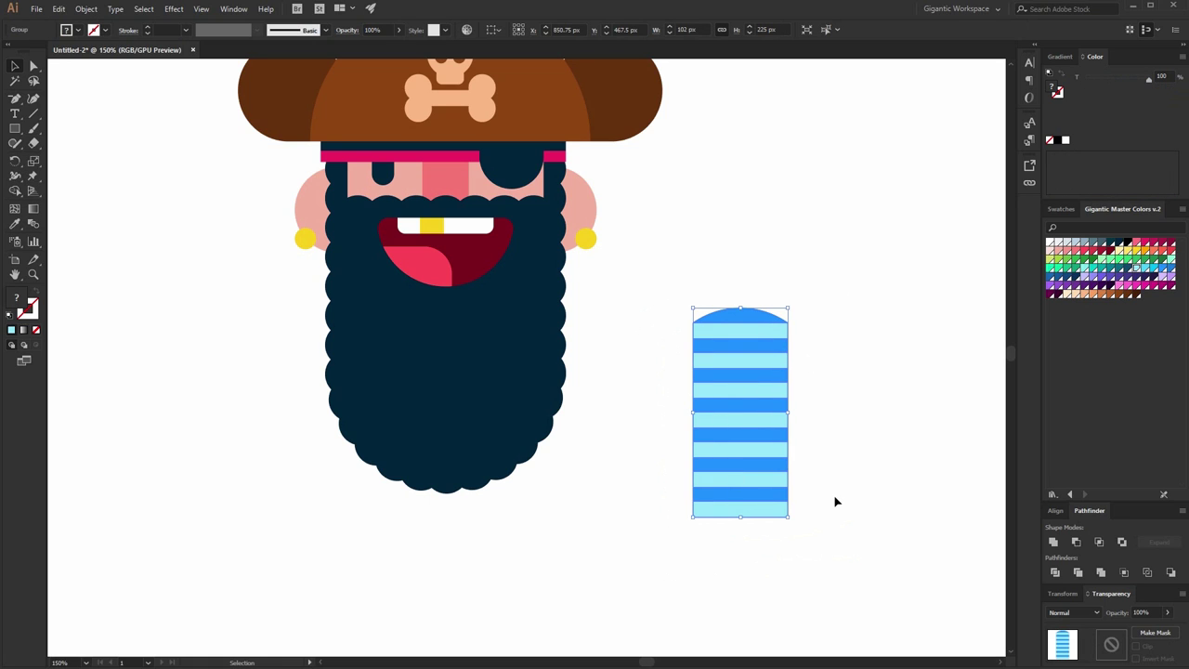
click(817, 497)
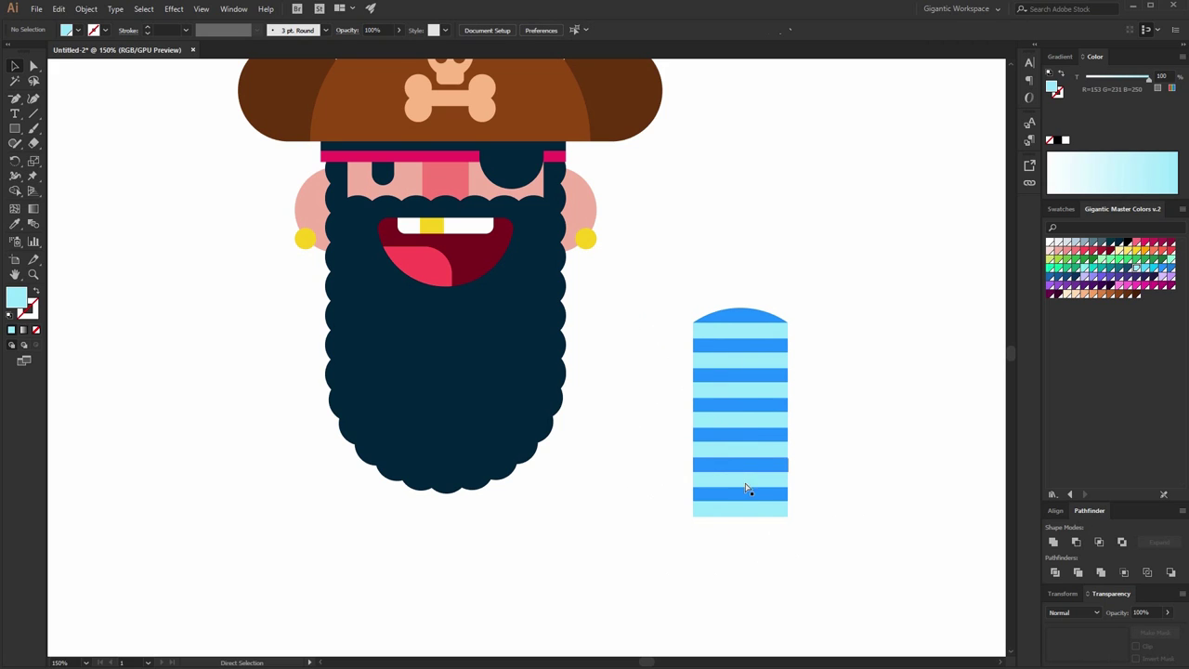
Step: Show the hidden brown side pieces again and group them with the striped shirt
key(ctrl+alt+3)
drag(849, 565, 708, 295)
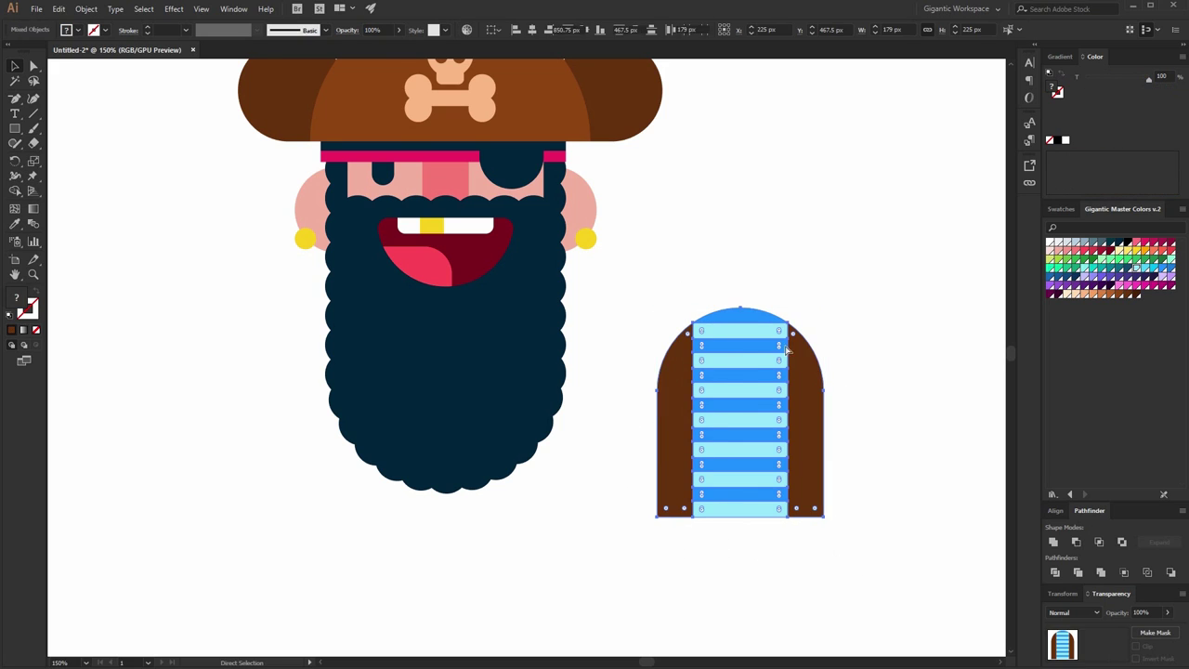
key(ctrl+g)
Step: Enlarge the body group proportionally to about 279 by 351 px and move it under the head, overlapping the beard
key(v)
drag(825, 307, 880, 250)
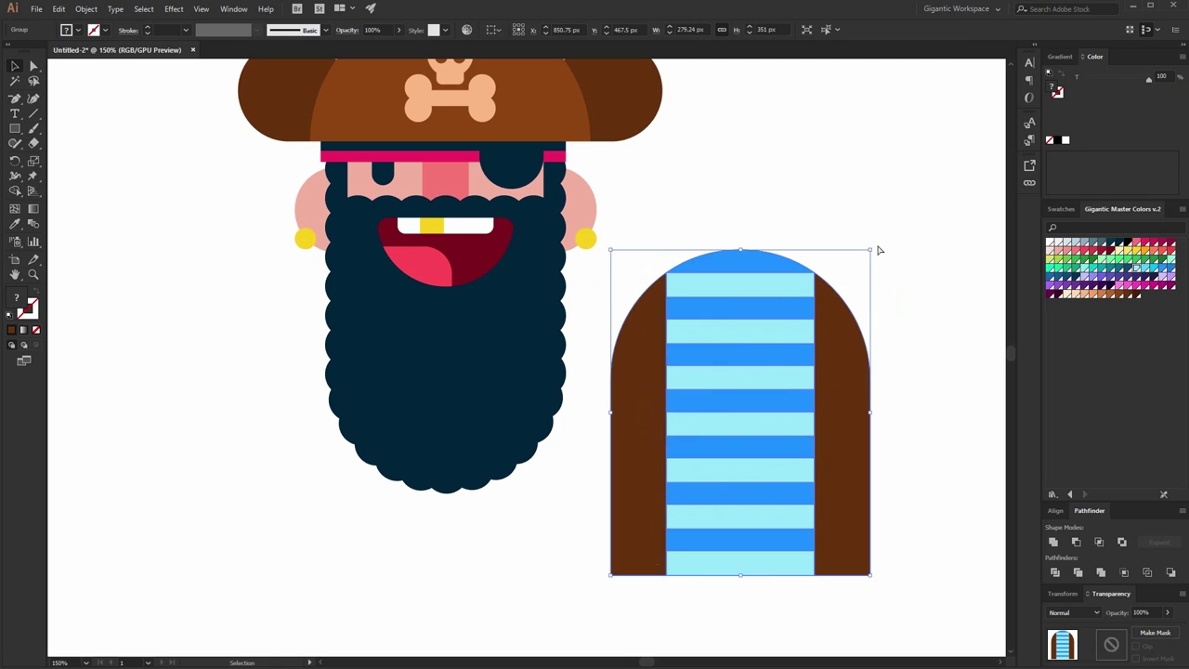
key(ctrl+minus)
key(ctrl+minus)
drag(525, 330, 403, 375)
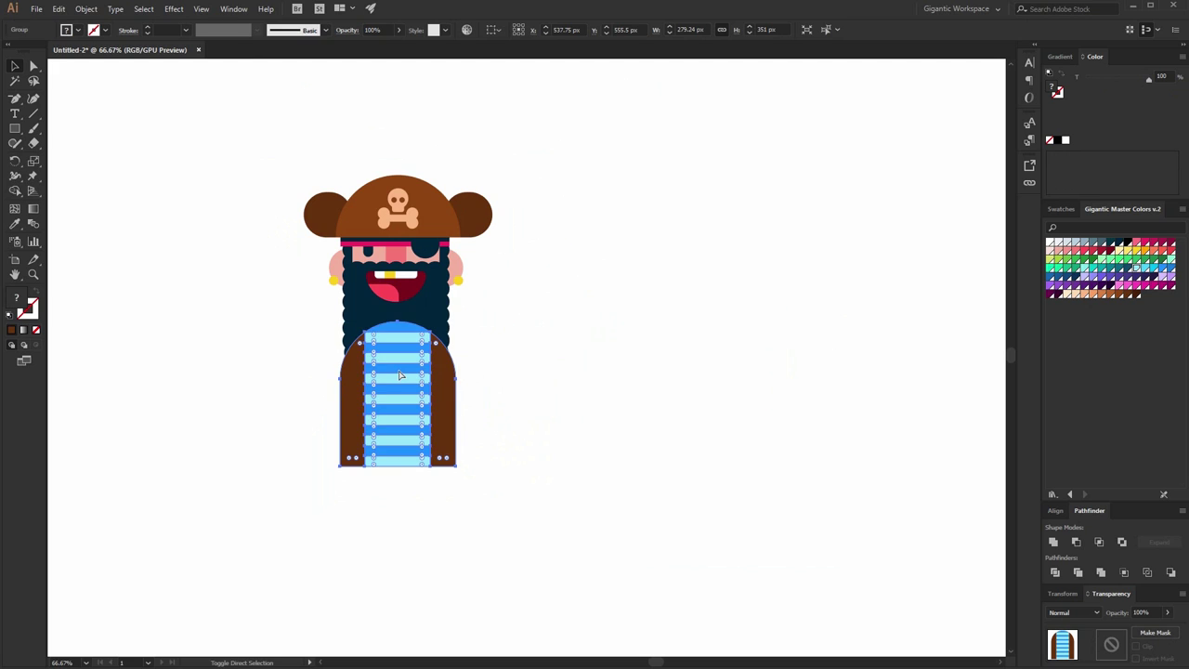
Step: Send the body group behind the head, and nudge it slightly left and up beneath the beard
key(ctrl+bracketleft)
key(Left)
key(Down)
key(Up)
key(shift+Up)
key(shift+Up)
key(shift+Up)
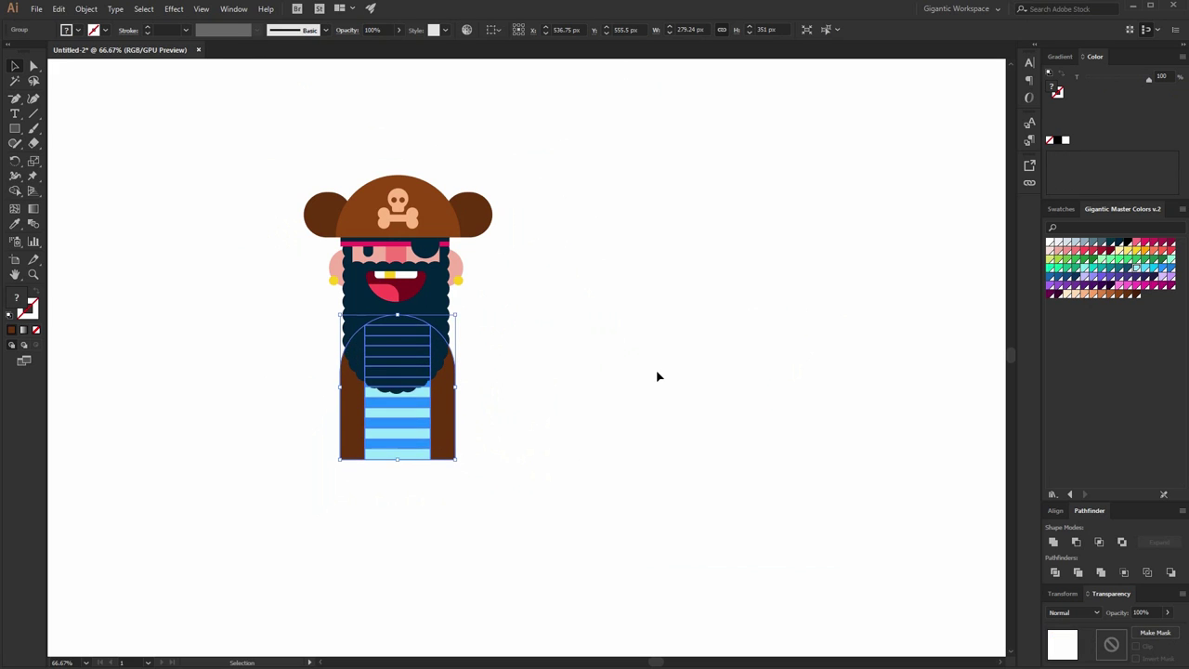
click(658, 372)
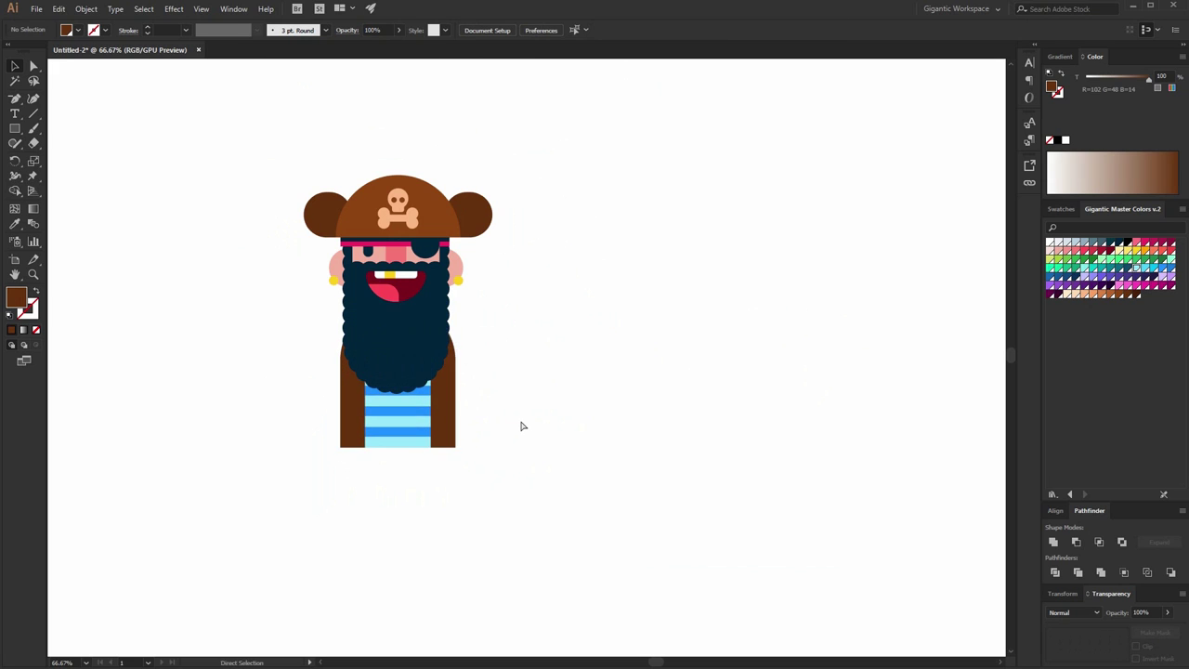
key(ctrl+plus)
key(ctrl+plus)
drag(491, 384, 868, 438)
key(ctrl+minus)
drag(679, 419, 791, 423)
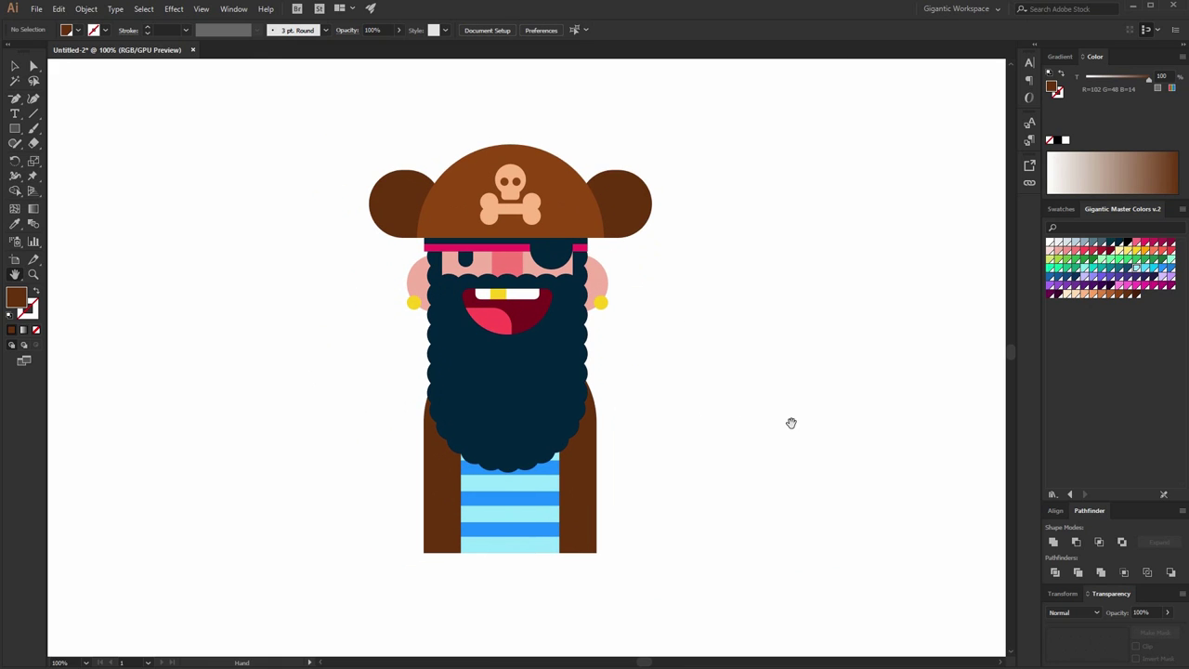